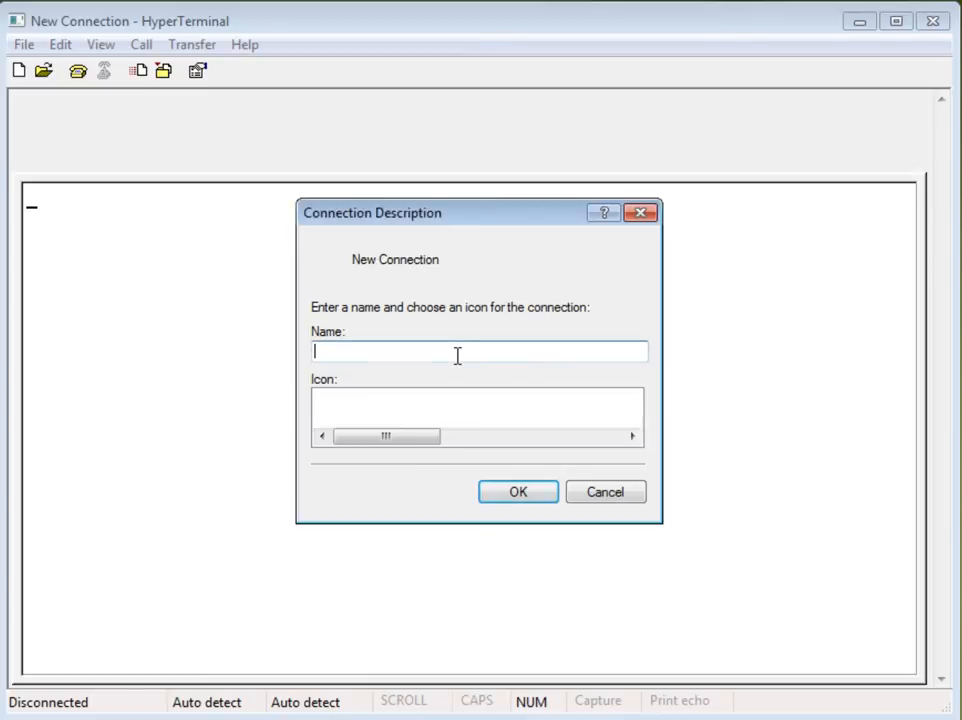
Step: Create a new connection named L-IP that connects using COM2
{"action": "type", "text": "L-IP"}
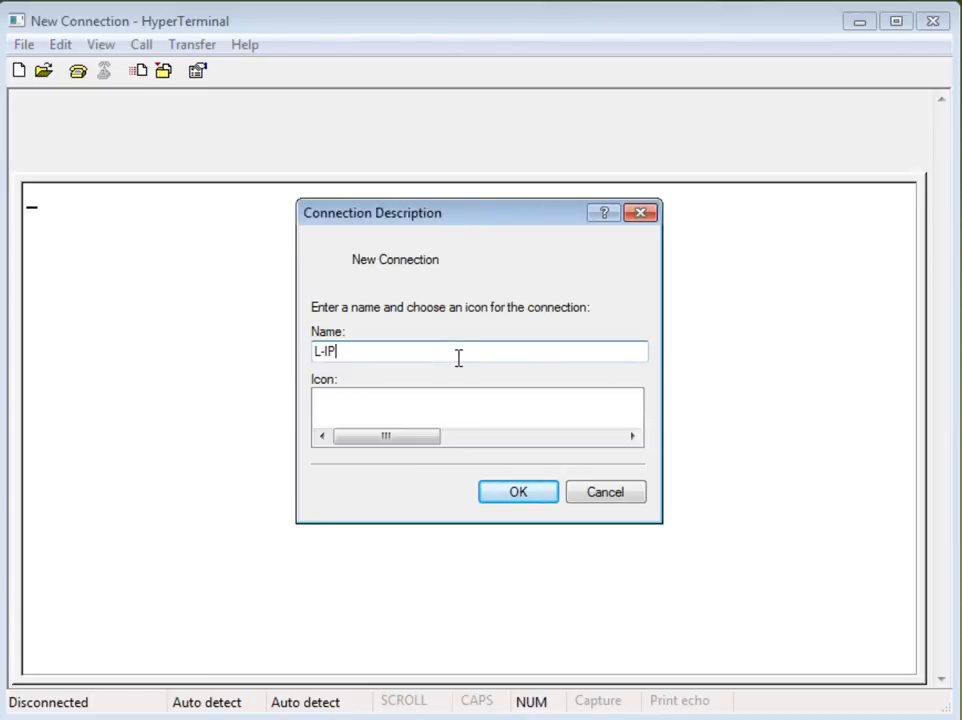
{"action": "left_click", "coordinate": [537, 492]}
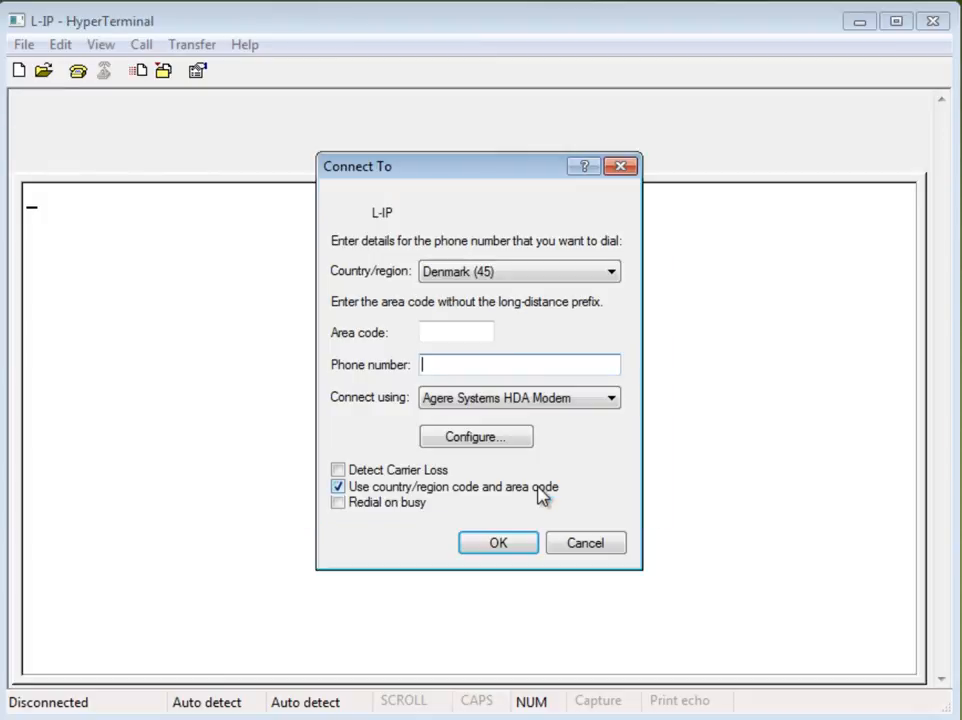
{"action": "left_click", "coordinate": [461, 398]}
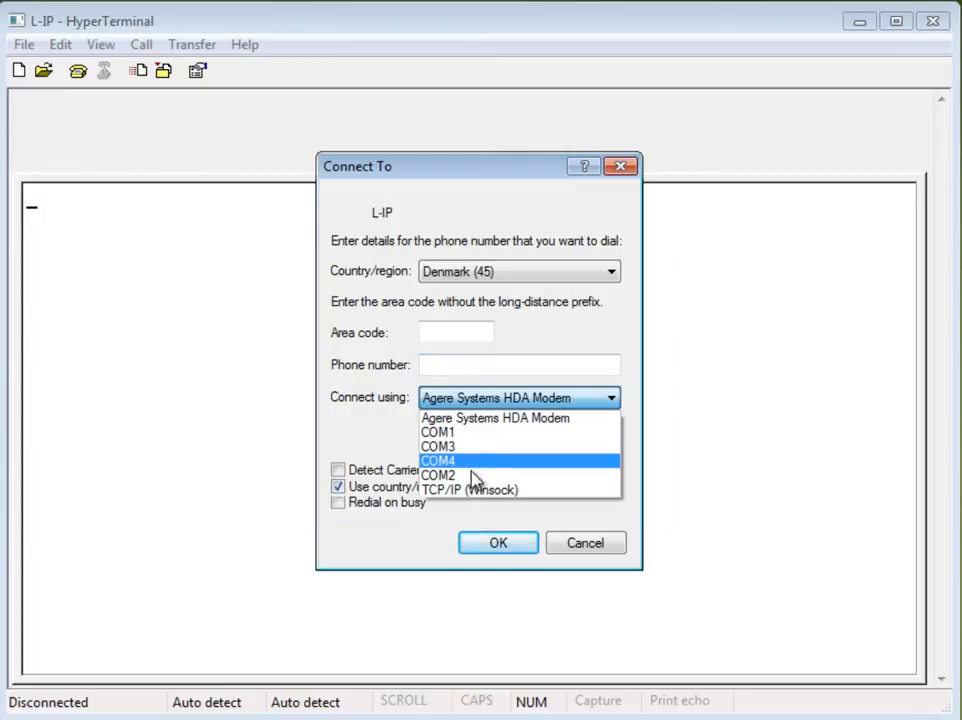
{"action": "left_click", "coordinate": [471, 475]}
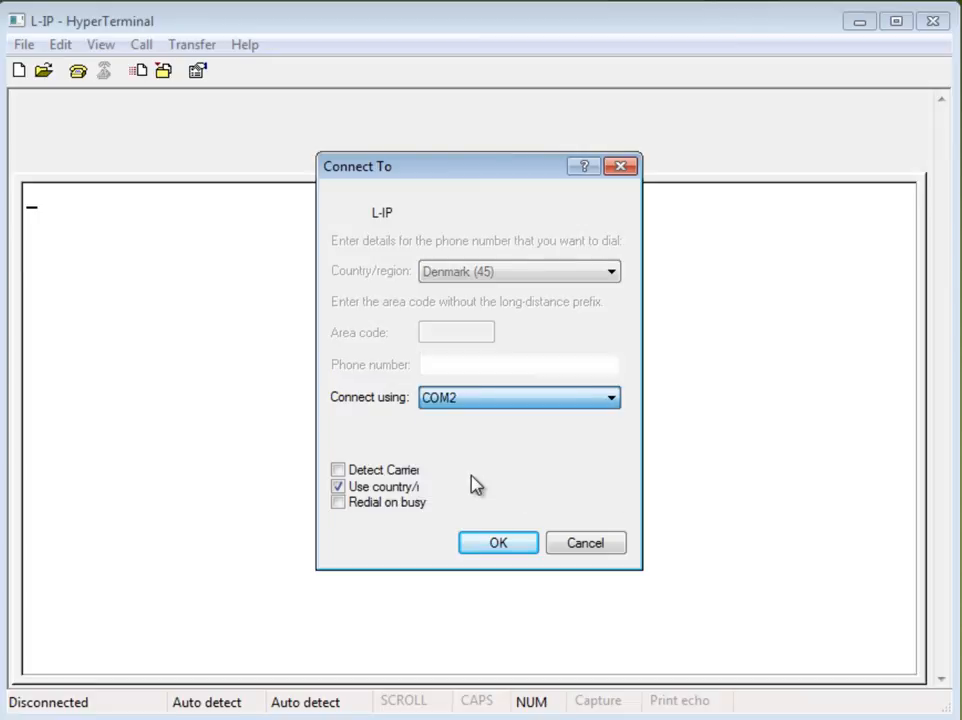
{"action": "left_click", "coordinate": [501, 544]}
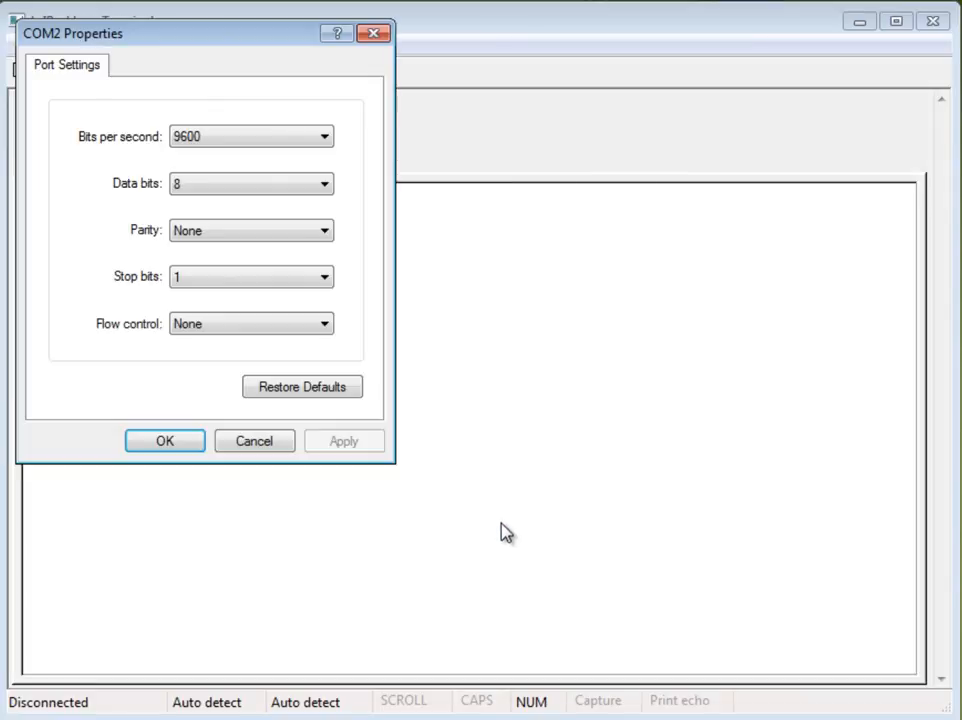
Step: Restore the COM2 port defaults and set bits per second to 38400
{"action": "left_click", "coordinate": [316, 390]}
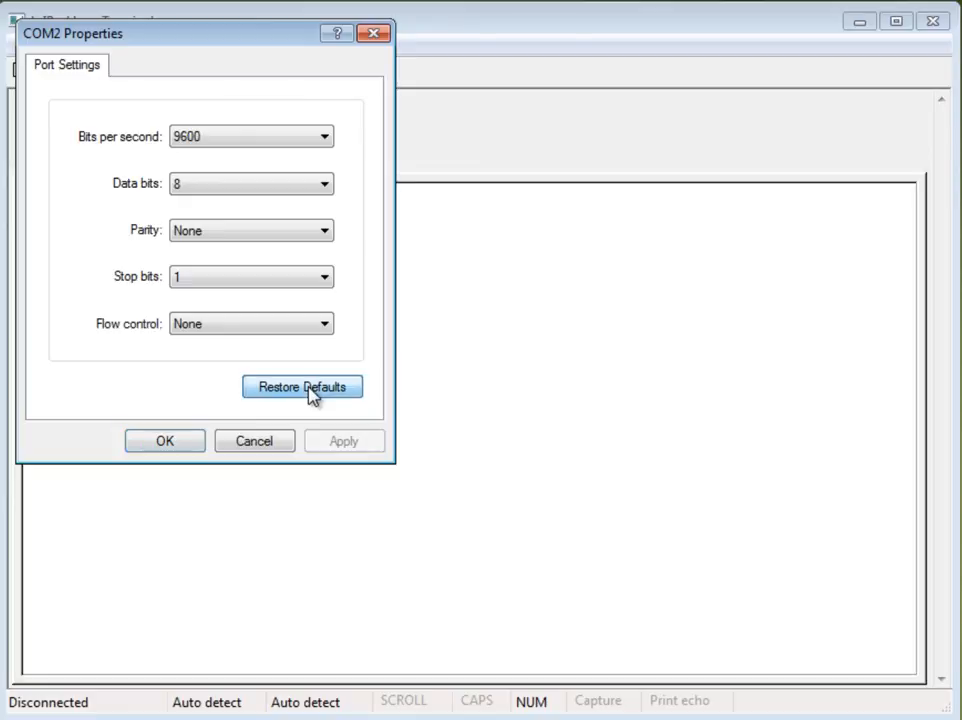
{"action": "left_click", "coordinate": [273, 145]}
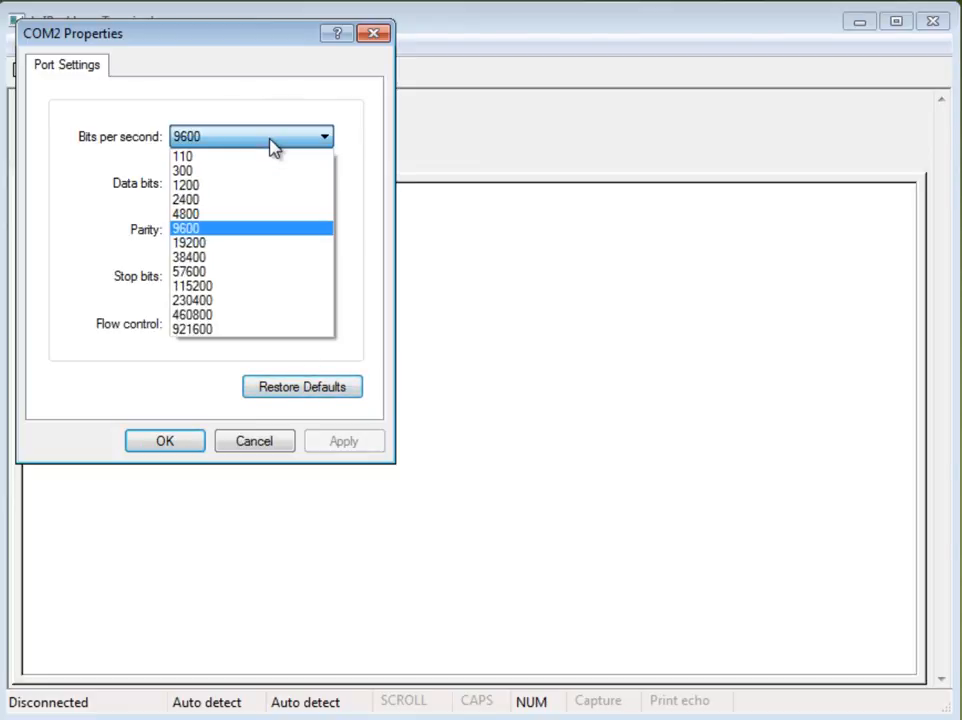
{"action": "left_click", "coordinate": [245, 258]}
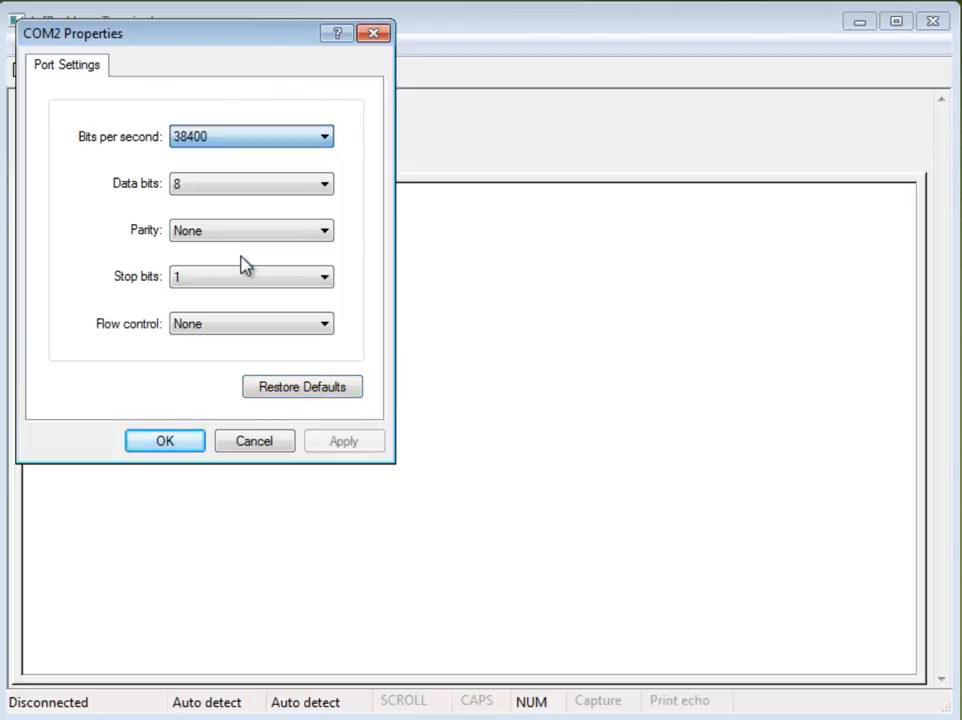
{"action": "left_click", "coordinate": [171, 443]}
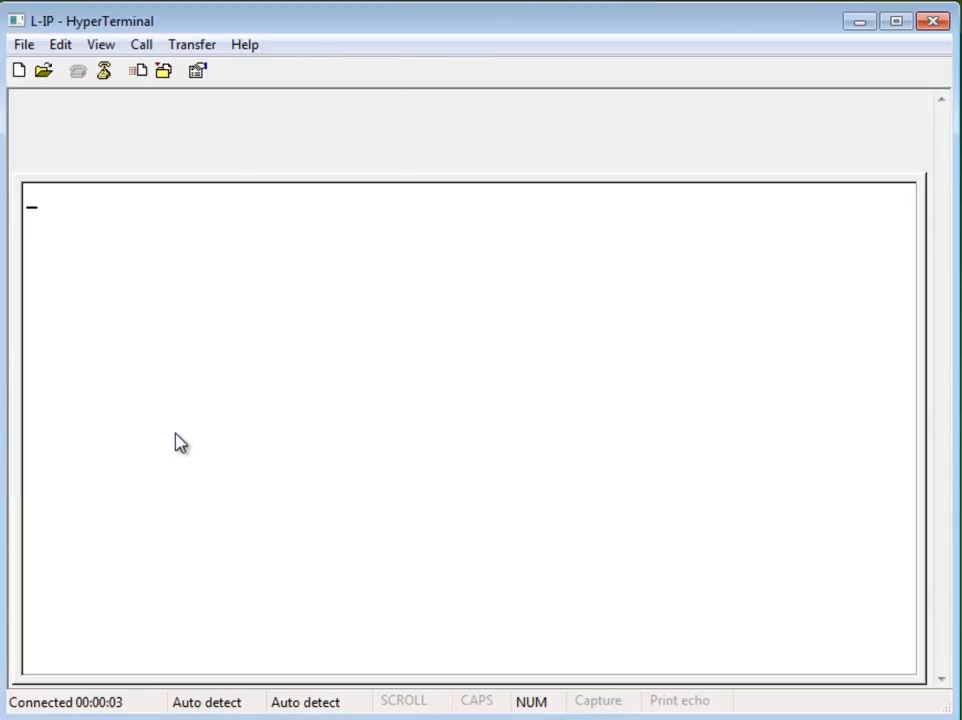
Step: Open the device's IP configuration menu and set the IP address to 10.158.33.67
{"action": "key", "text": "Return"}
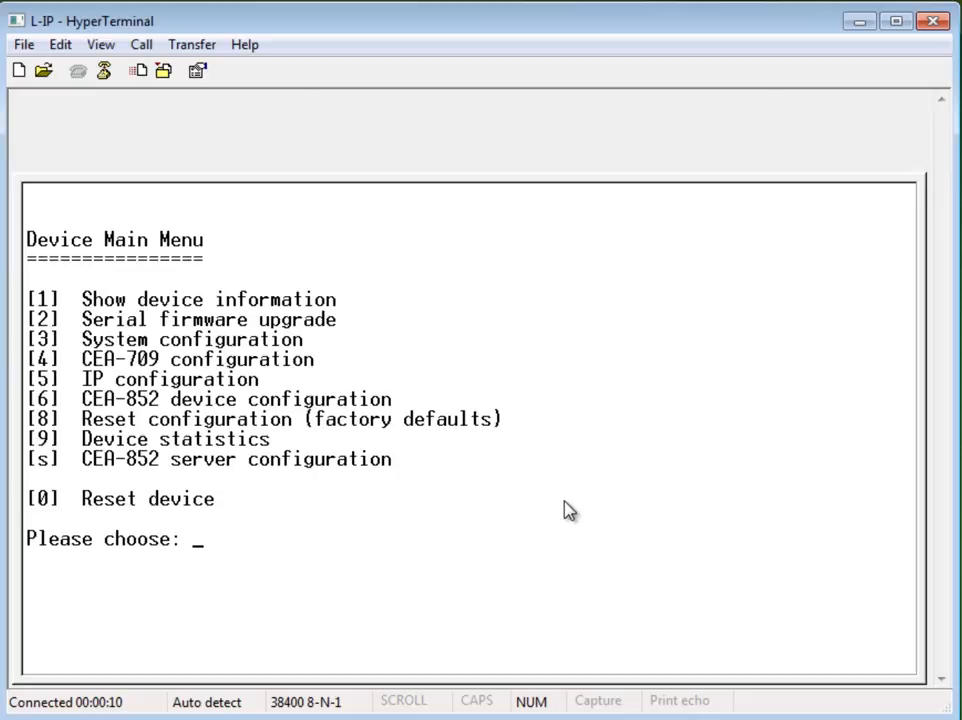
{"action": "type", "text": "5"}
{"action": "key", "text": "Return"}
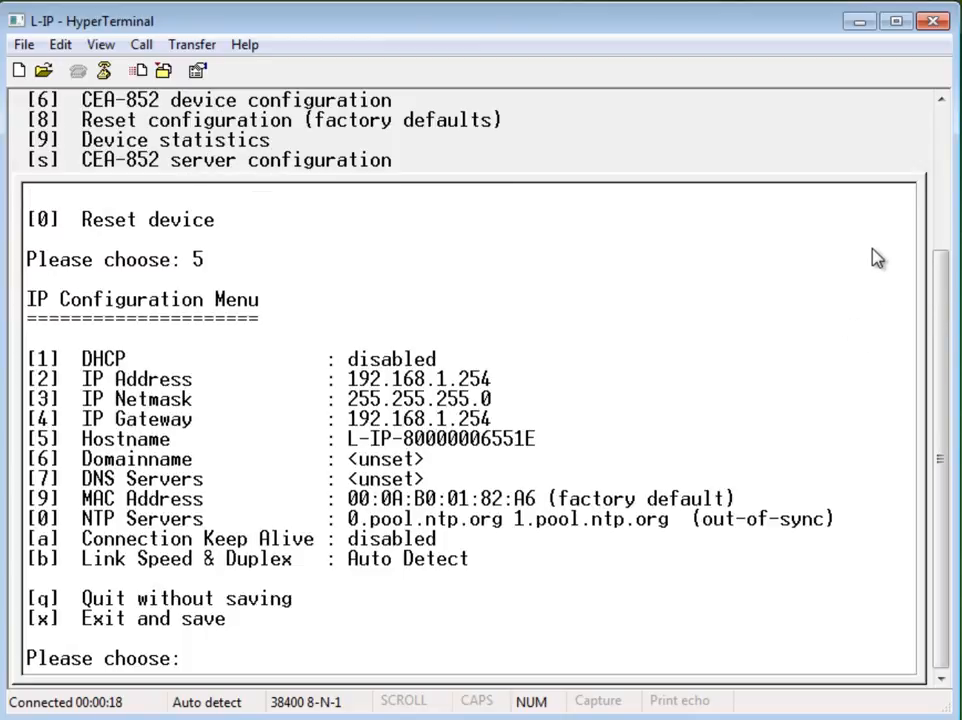
{"action": "type", "text": "2"}
{"action": "key", "text": "Return"}
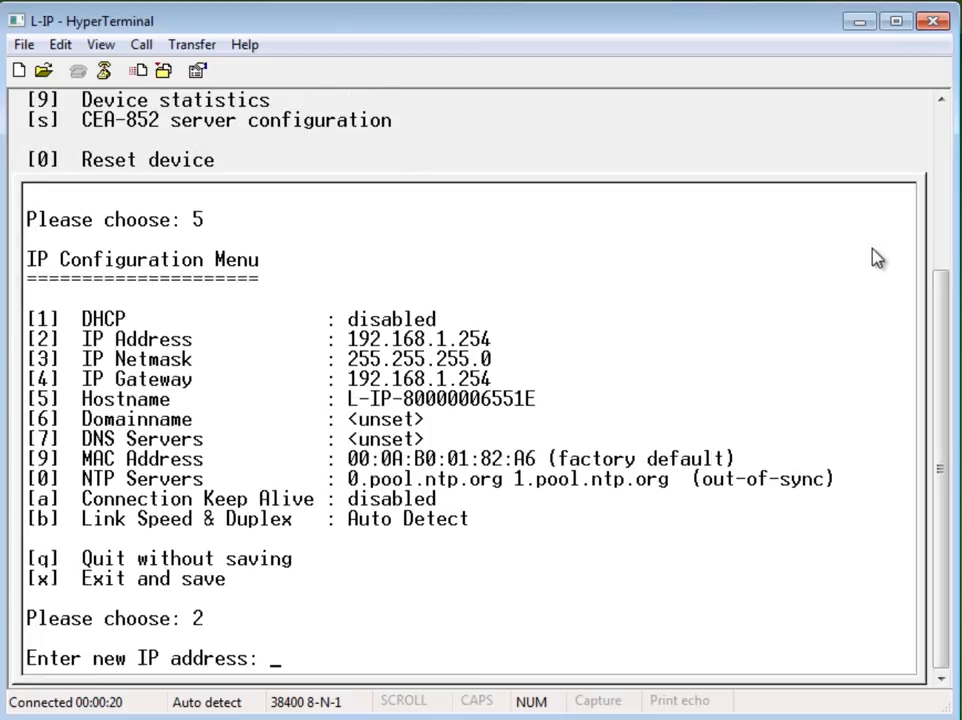
{"action": "type", "text": "10.158"}
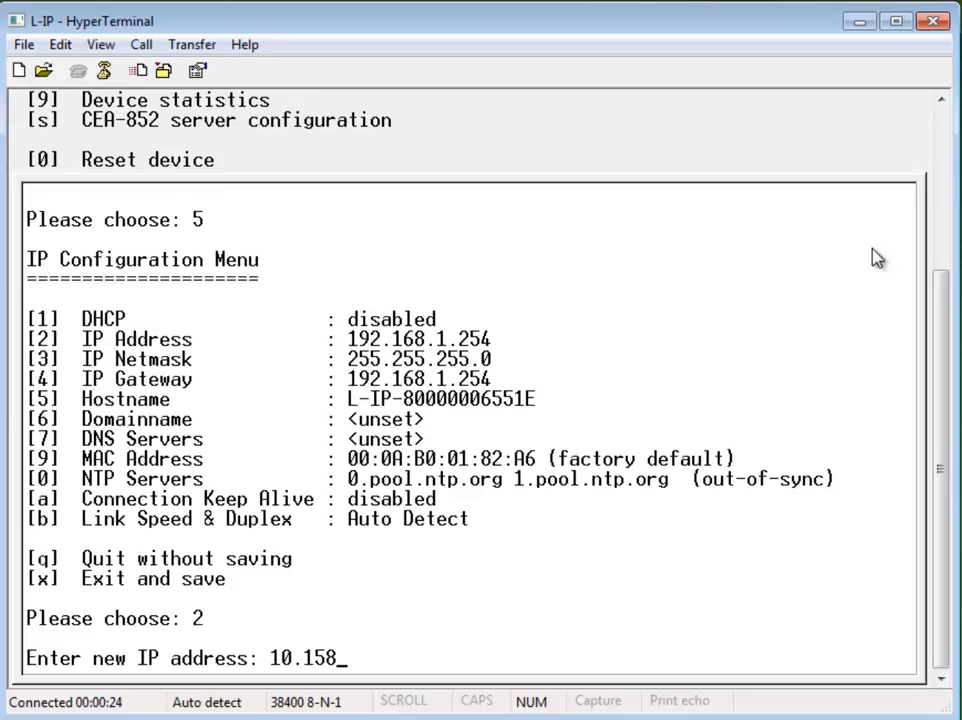
{"action": "type", "text": ".33.67"}
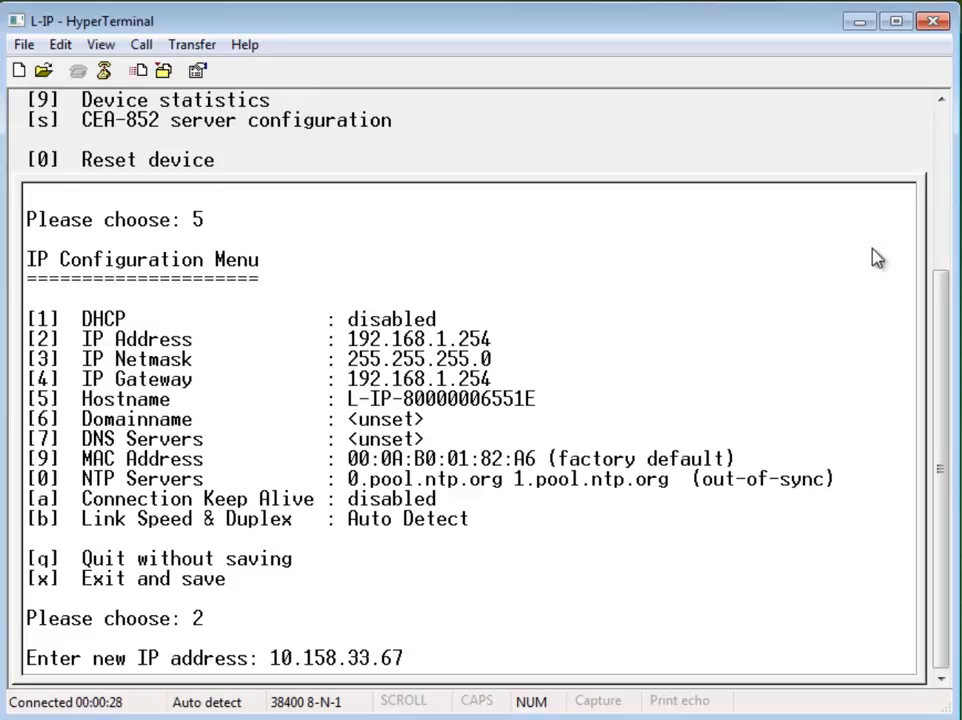
{"action": "key", "text": "Return"}
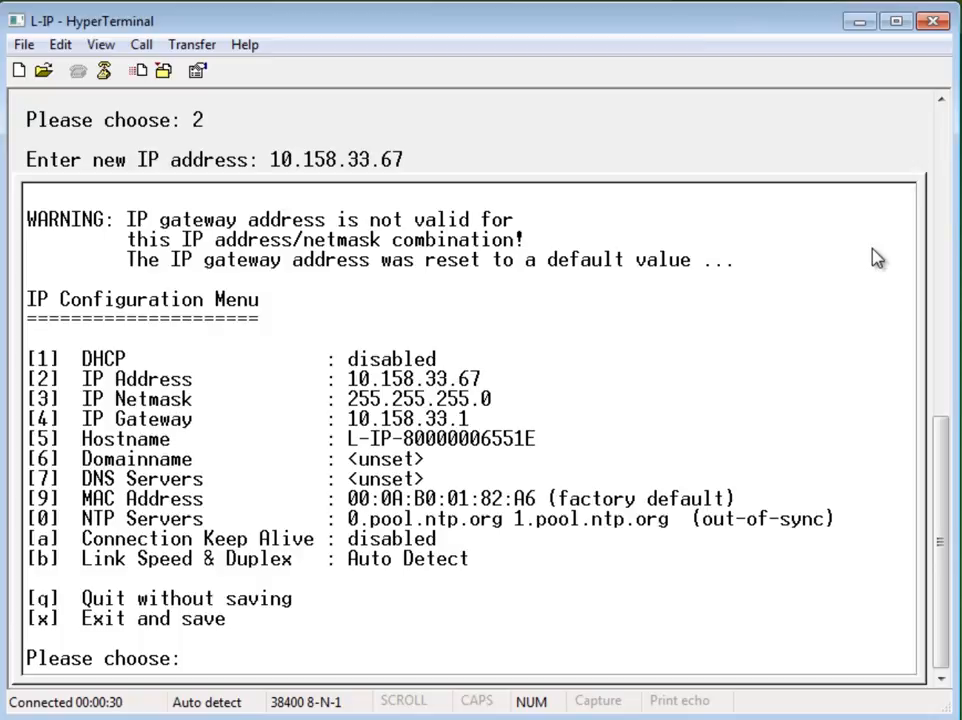
Step: Set the IP netmask to 255.255.254.0
{"action": "type", "text": "3"}
{"action": "key", "text": "Return"}
{"action": "type", "text": "255.255.254.0"}
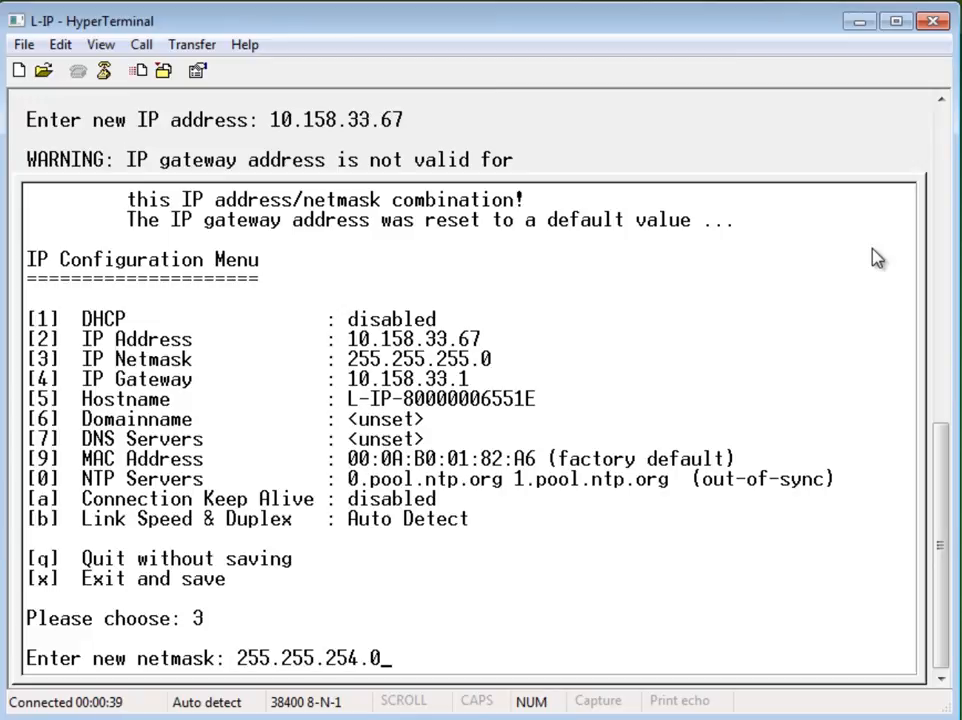
{"action": "key", "text": "Return"}
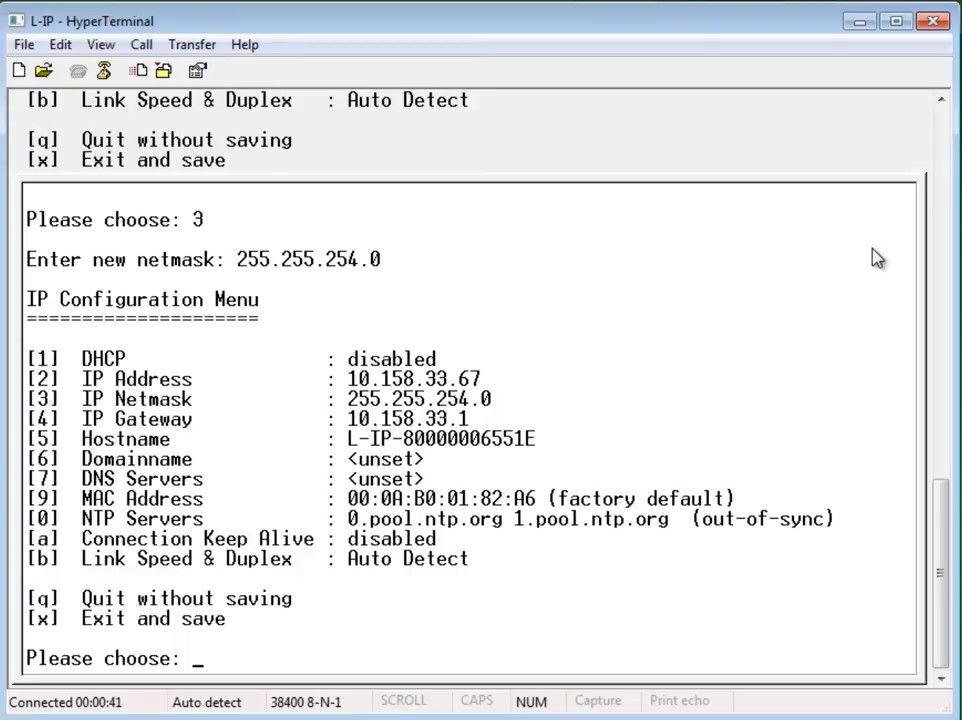
Step: Set the IP gateway to 10.158.33.254
{"action": "type", "text": "4"}
{"action": "key", "text": "Return"}
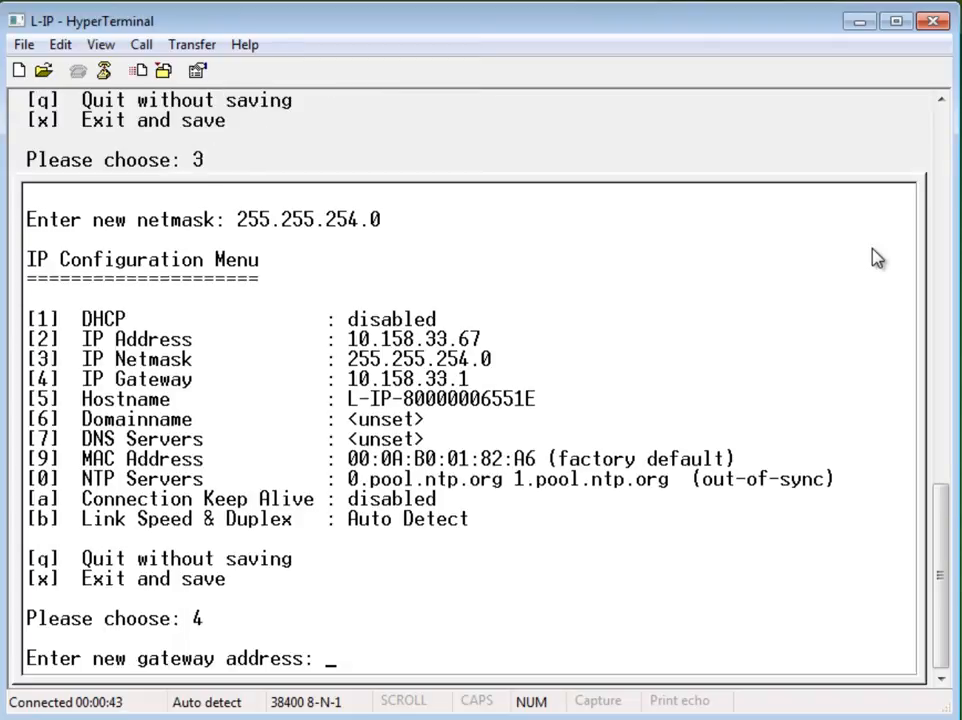
{"action": "type", "text": "10.158.33.254"}
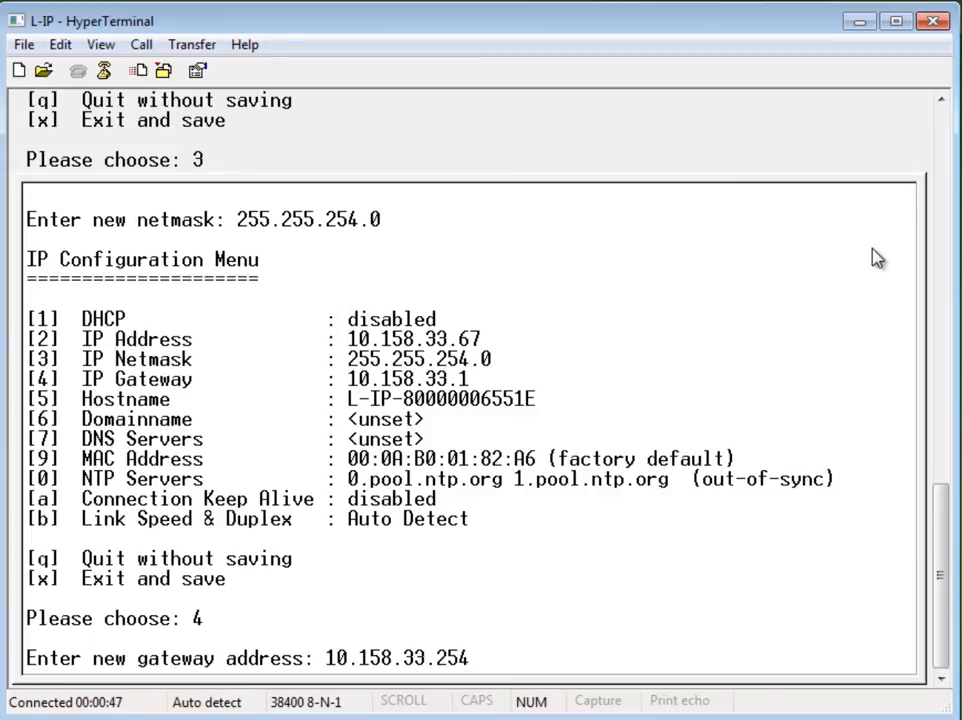
{"action": "key", "text": "Return"}
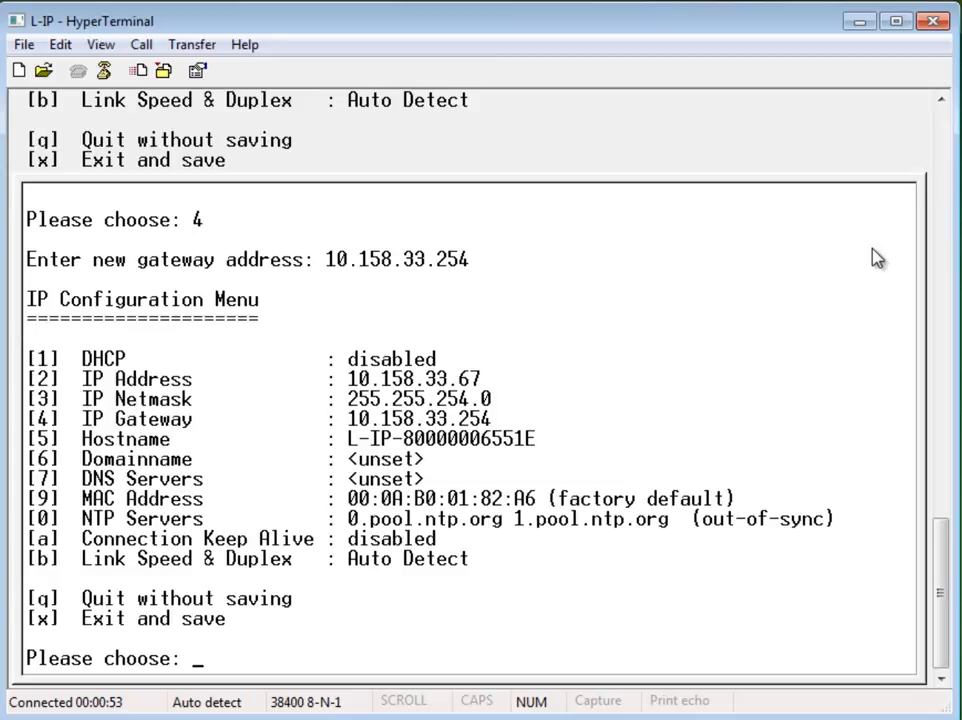
Step: Set the DNS servers to 10.158.33.248, 10.158.9.151 and 10.158.33.253
{"action": "type", "text": "7"}
{"action": "key", "text": "Return"}
{"action": "type", "text": "10.158.3"}
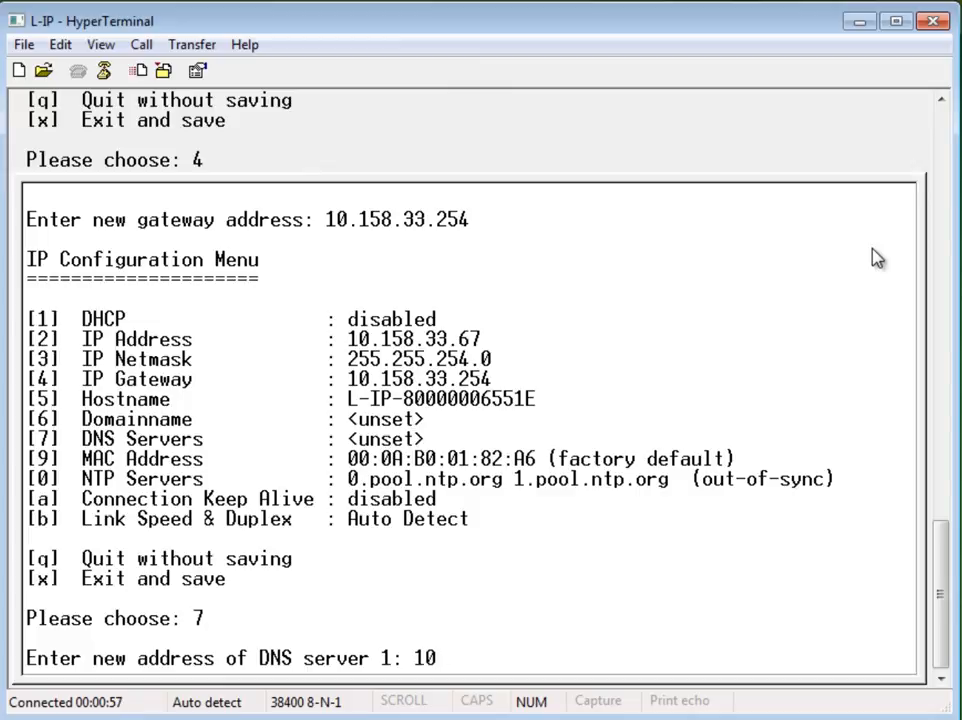
{"action": "type", "text": "3.248"}
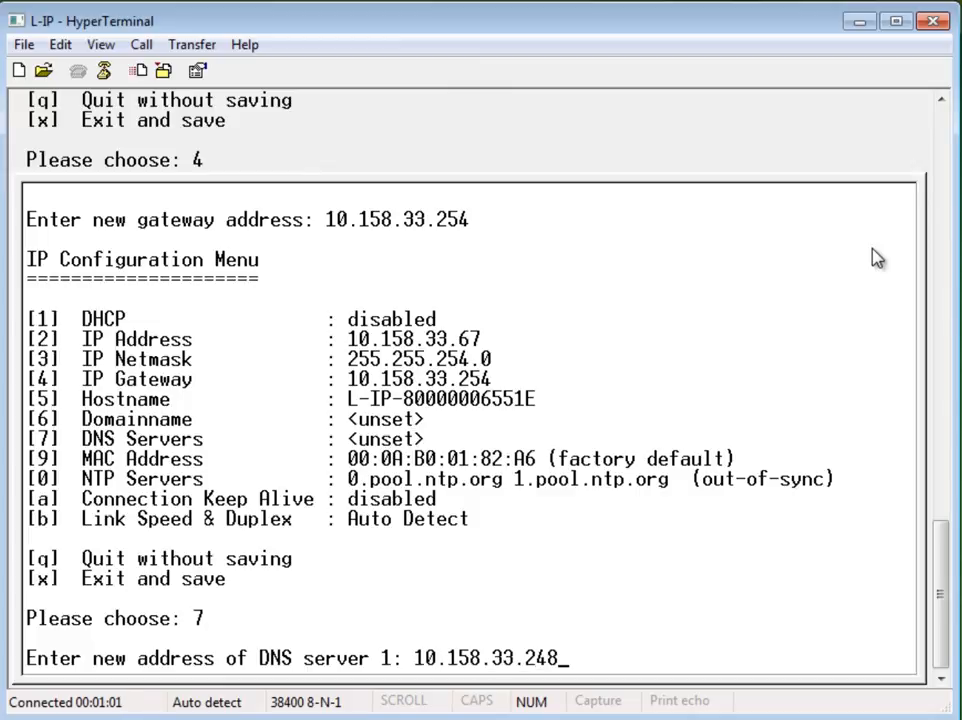
{"action": "key", "text": "Return"}
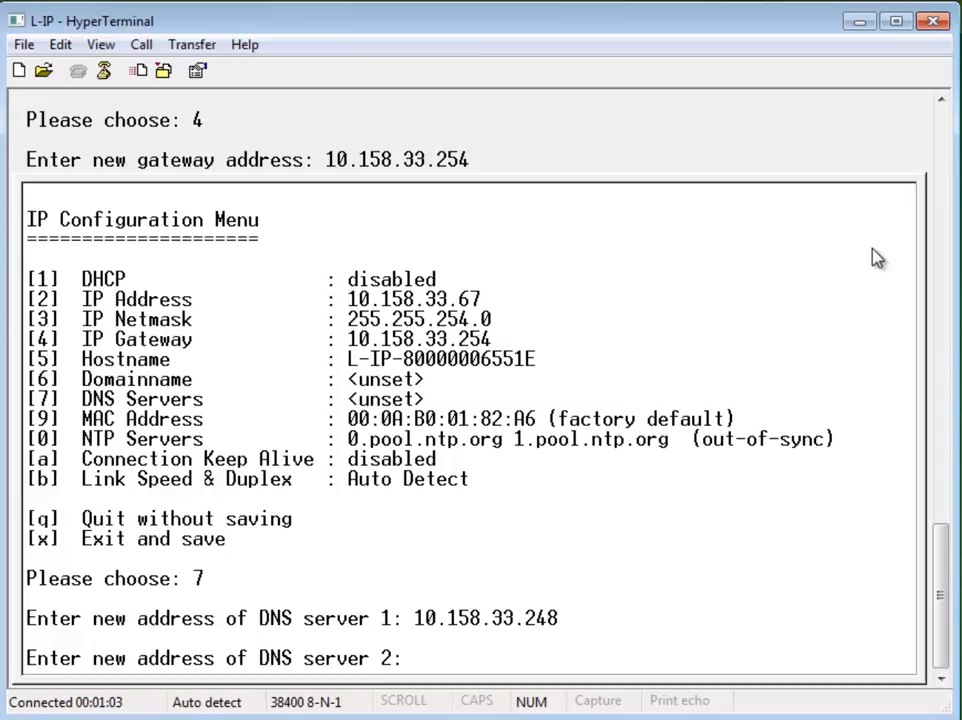
{"action": "type", "text": "10.158.9.151"}
{"action": "key", "text": "Return"}
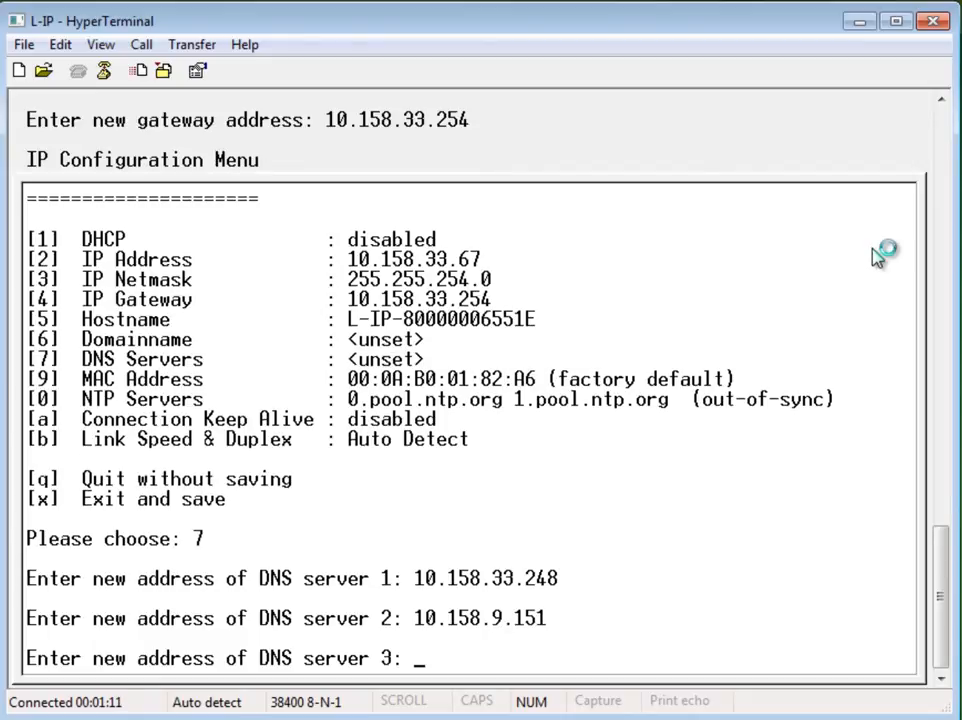
{"action": "type", "text": "10.158"}
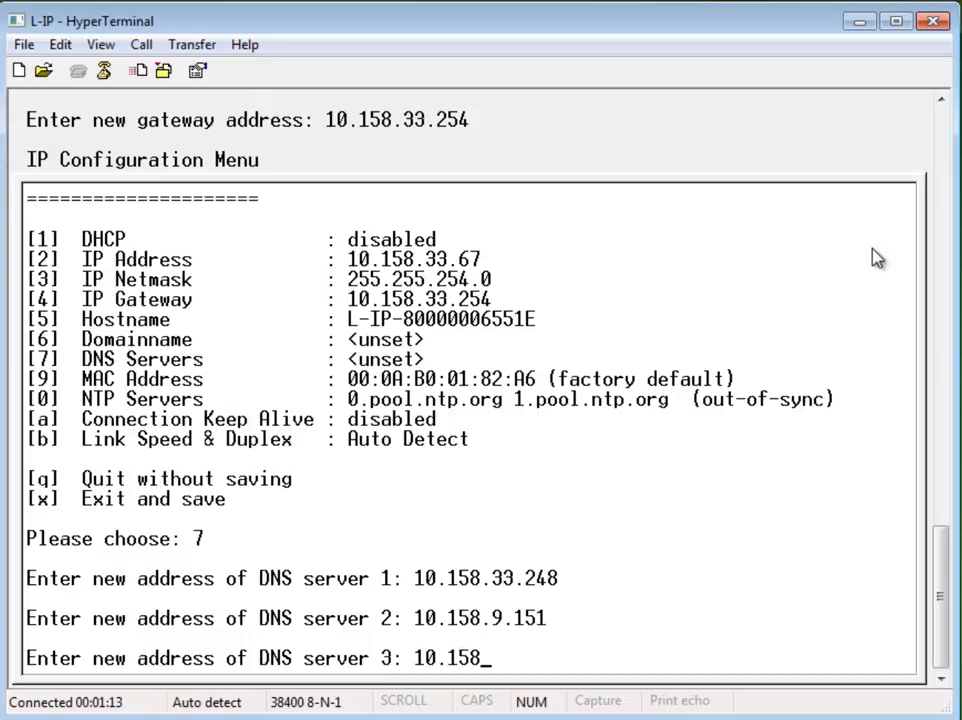
{"action": "type", "text": ".33.253"}
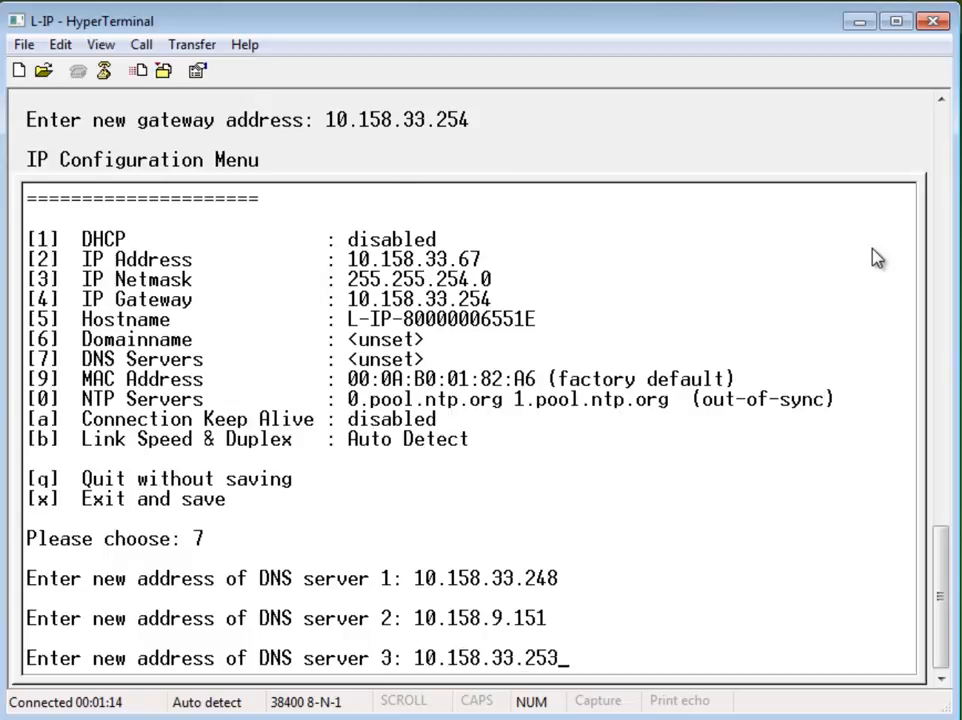
{"action": "key", "text": "Return"}
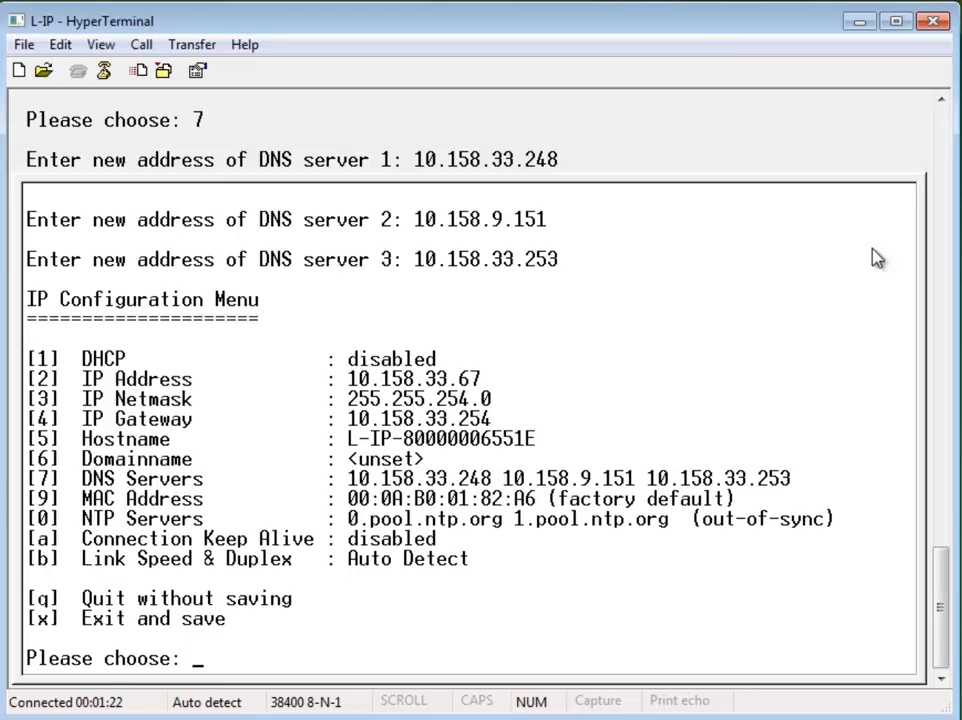
Step: Exit the IP configuration saving the changes, then reset the device
{"action": "type", "text": "x"}
{"action": "key", "text": "Return"}
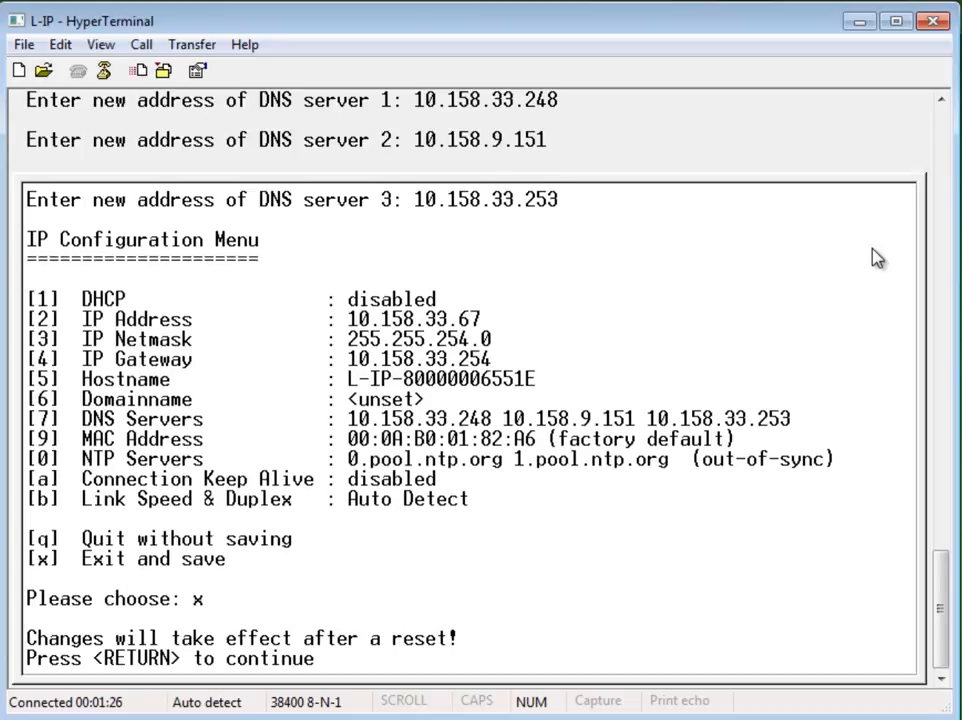
{"action": "key", "text": "Return"}
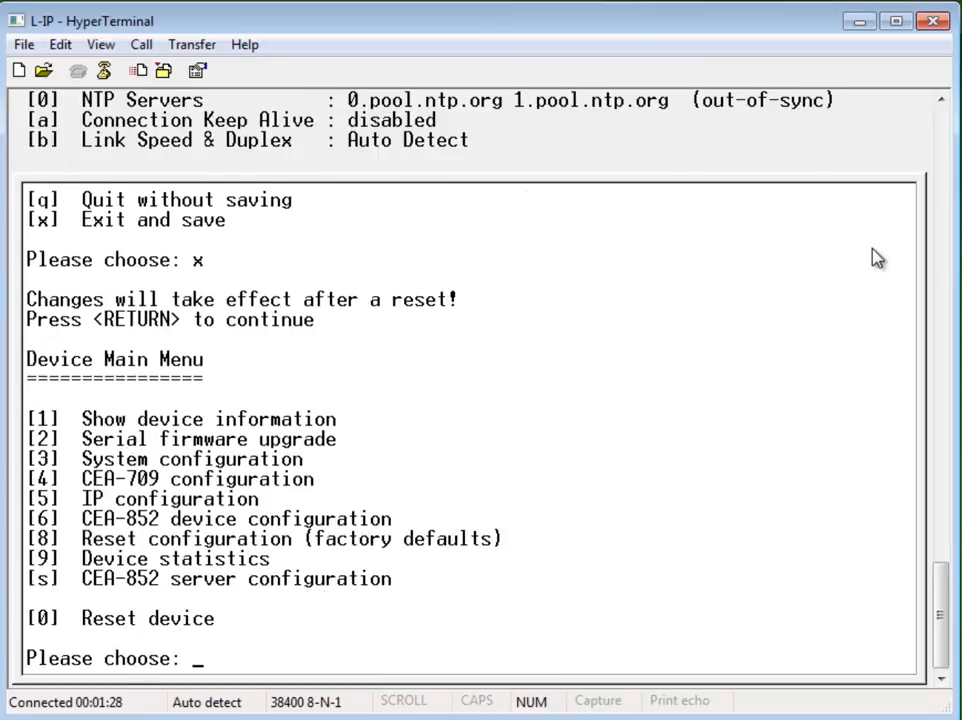
{"action": "type", "text": "0"}
{"action": "key", "text": "Return"}
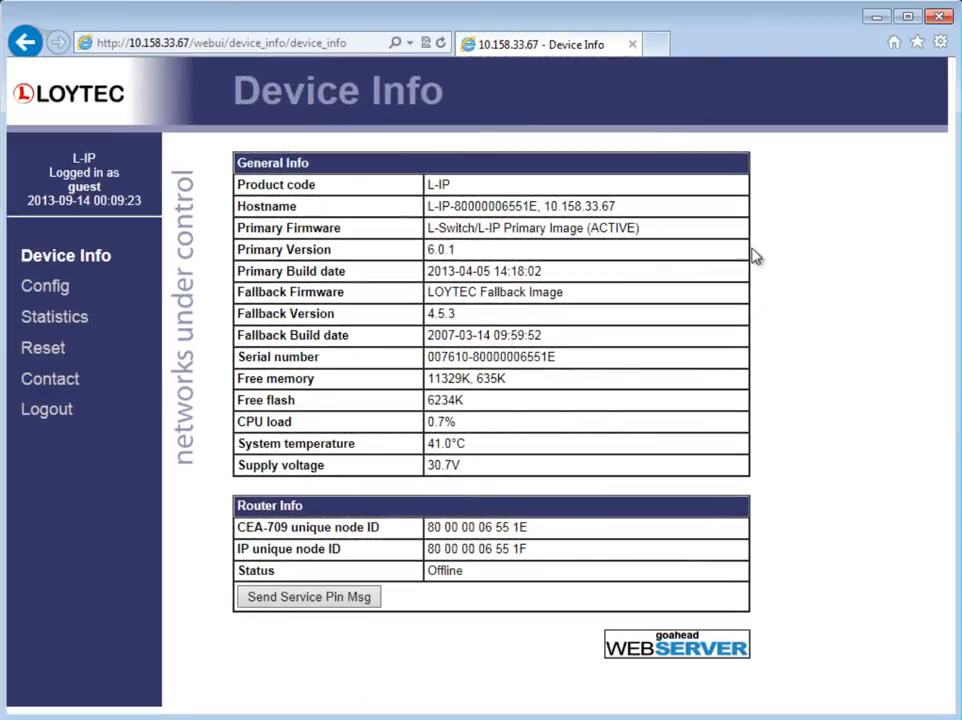
Step: Open the Config page of the device's web interface
{"action": "left_click", "coordinate": [58, 289]}
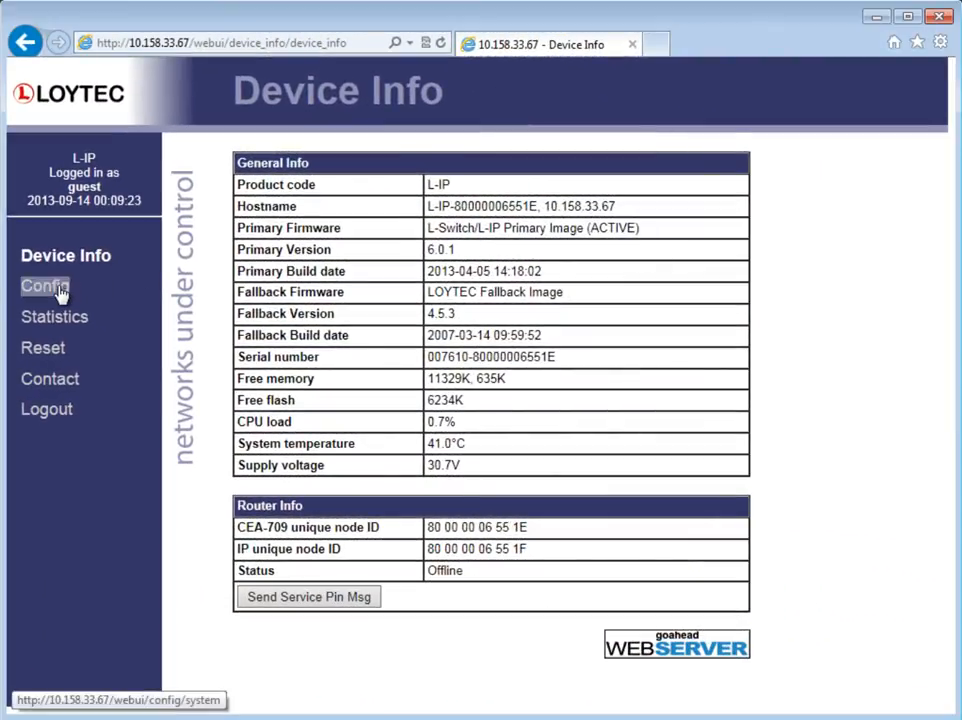
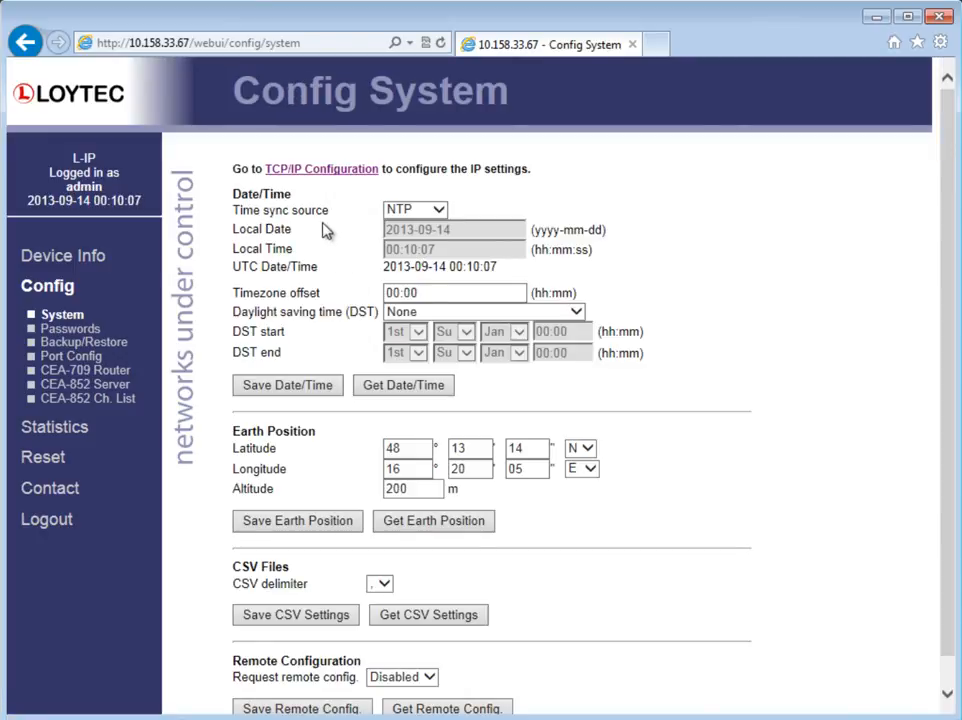
Step: Review the Ethernet TCP/IP and CEA-709 over IP (CEA-852) port settings, then the CEA-709 Router settings
{"action": "left_click", "coordinate": [296, 172]}
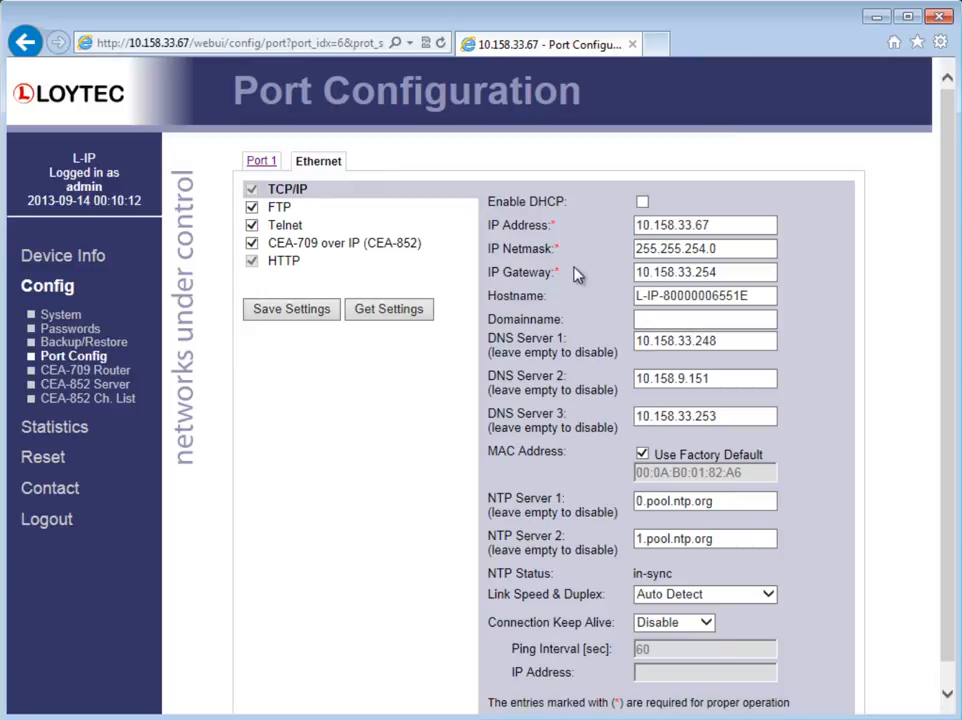
{"action": "left_click", "coordinate": [332, 246]}
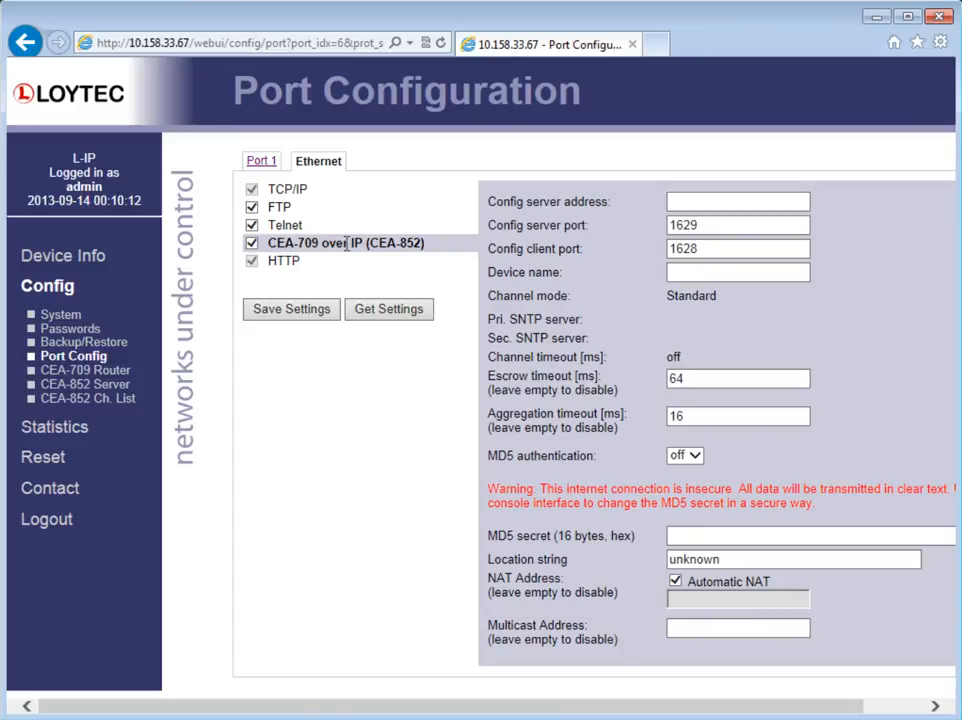
{"action": "left_click", "coordinate": [116, 377]}
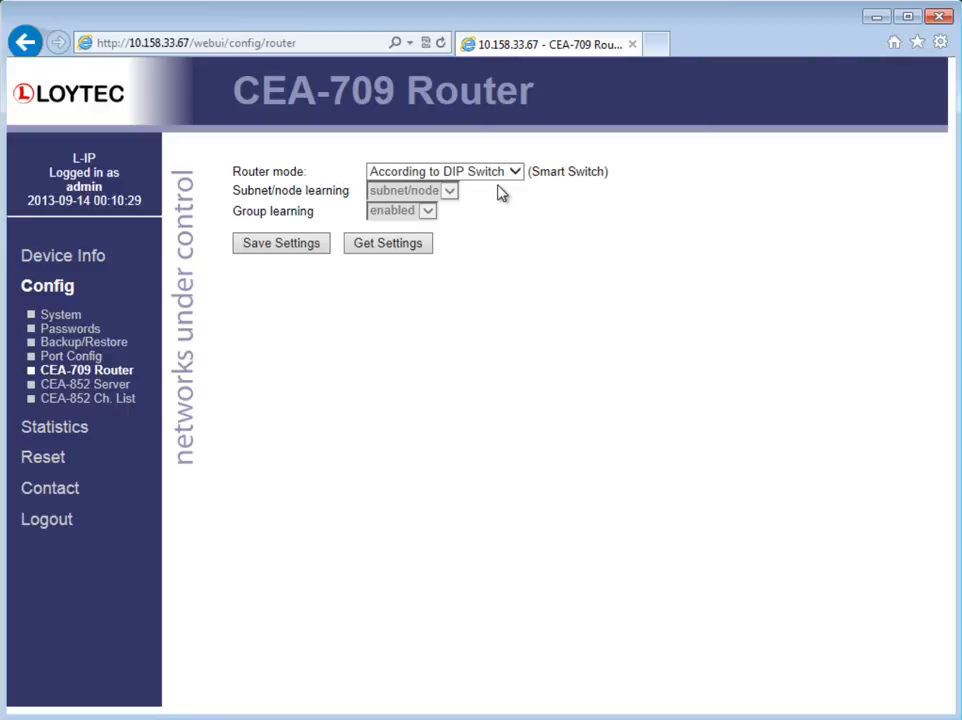
Step: Enable the CEA-852 configuration server and save the settings
{"action": "left_click", "coordinate": [128, 386]}
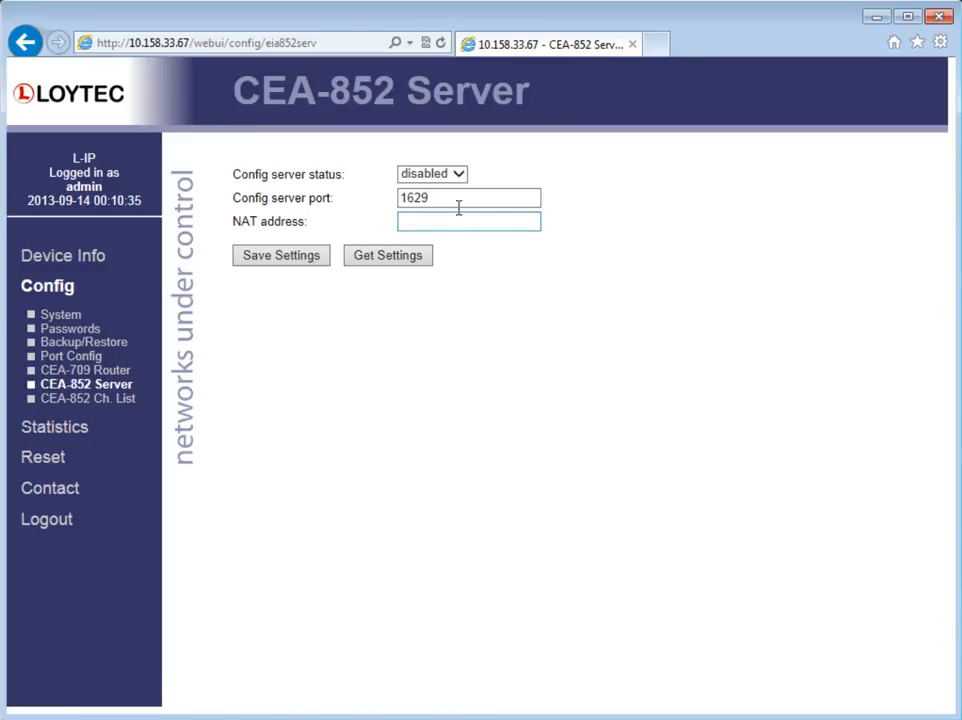
{"action": "left_click", "coordinate": [461, 174]}
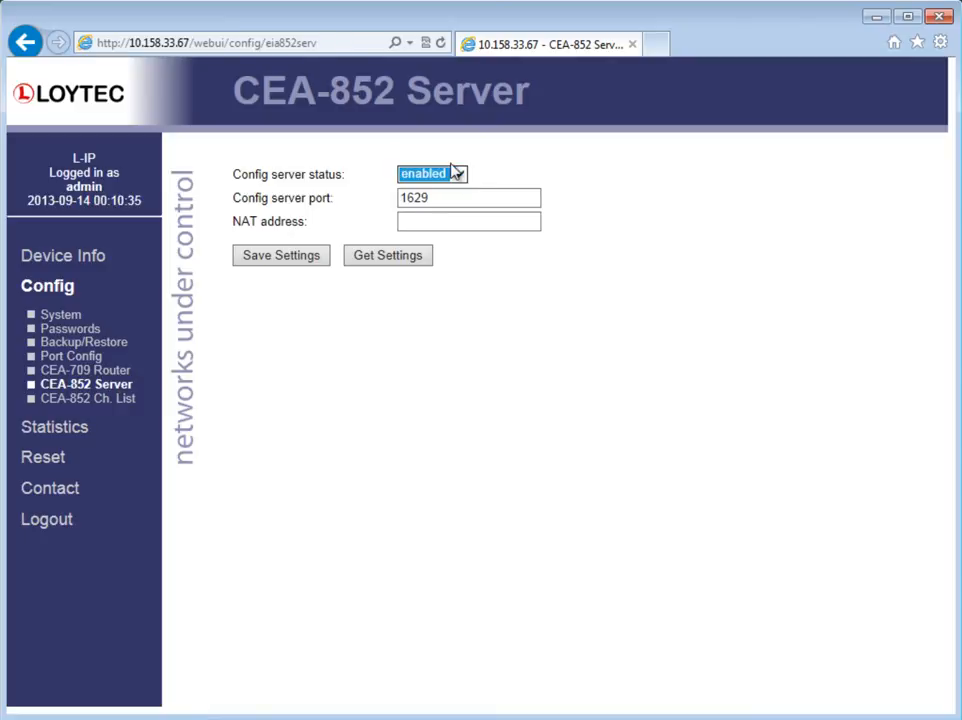
{"action": "left_click", "coordinate": [273, 256]}
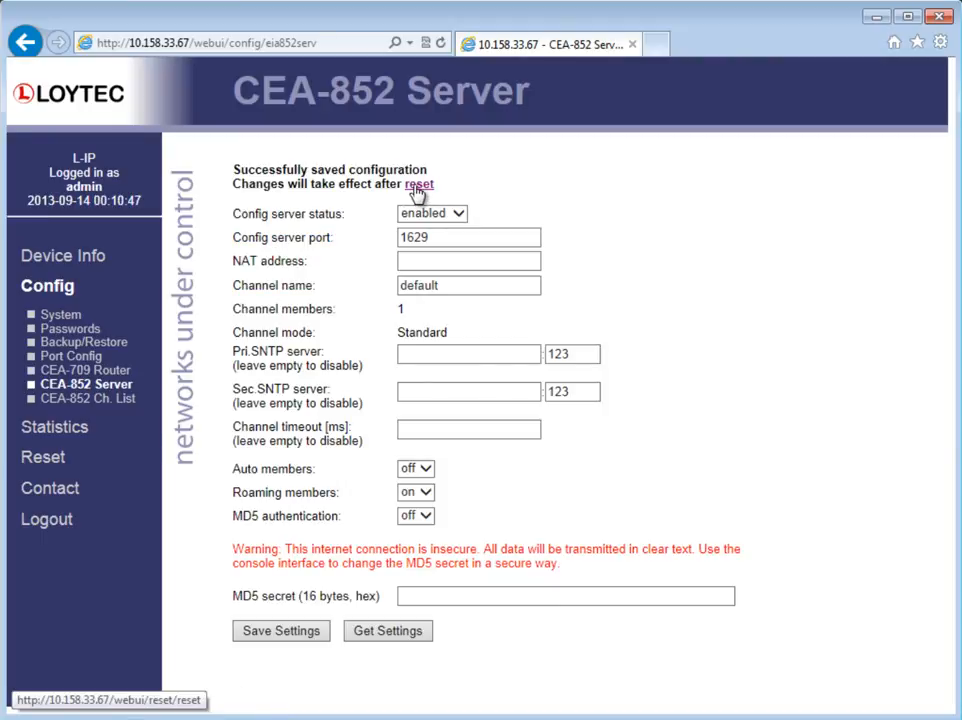
Step: Reboot the device so the saved configuration takes effect
{"action": "left_click", "coordinate": [419, 185]}
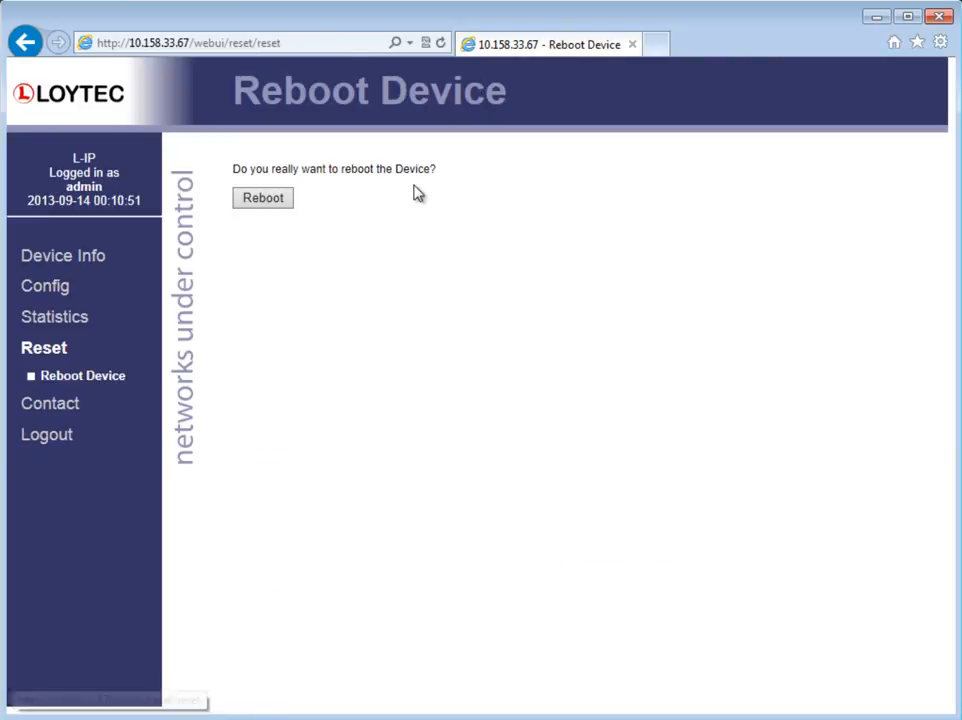
{"action": "left_click", "coordinate": [277, 204]}
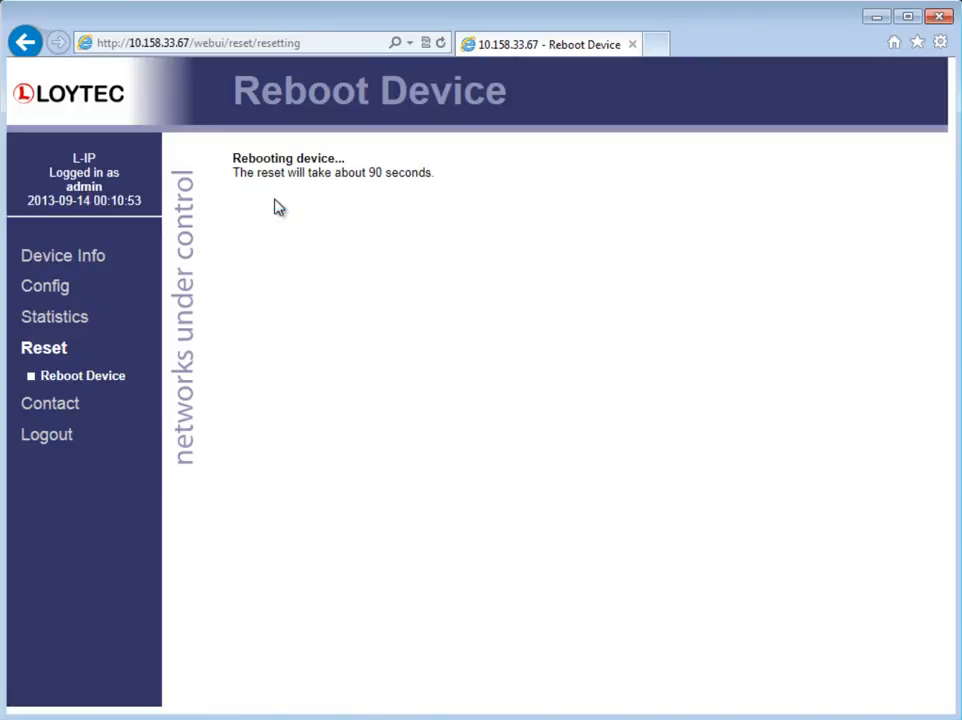
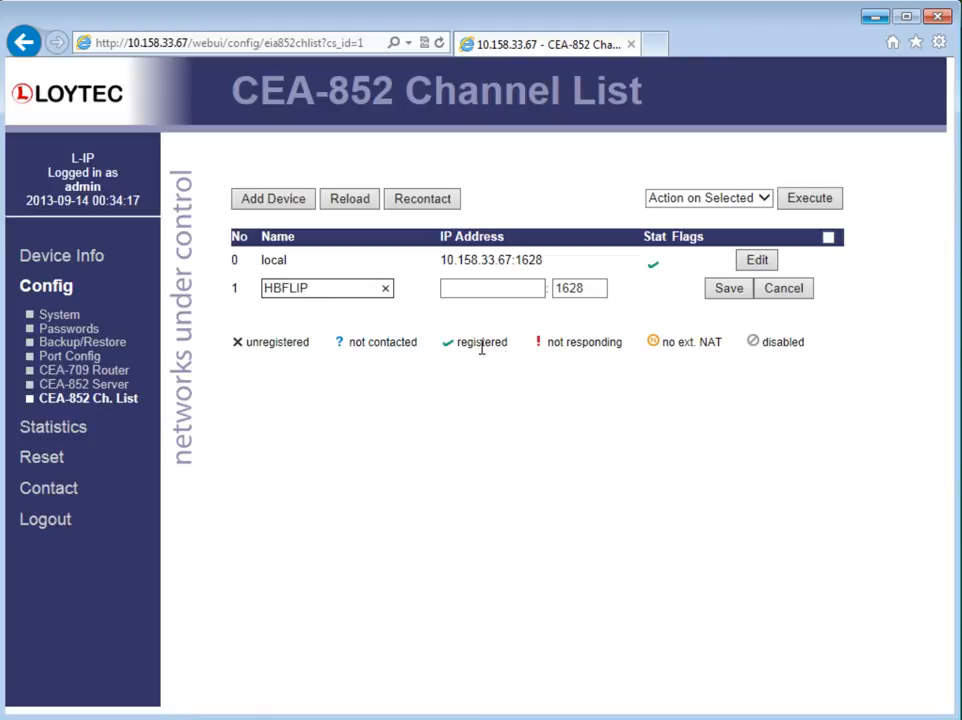
Step: Set the HBFLIP device's IP address to 10.158.33.127 on port 1628 and save the entry
{"action": "left_click", "coordinate": [507, 292]}
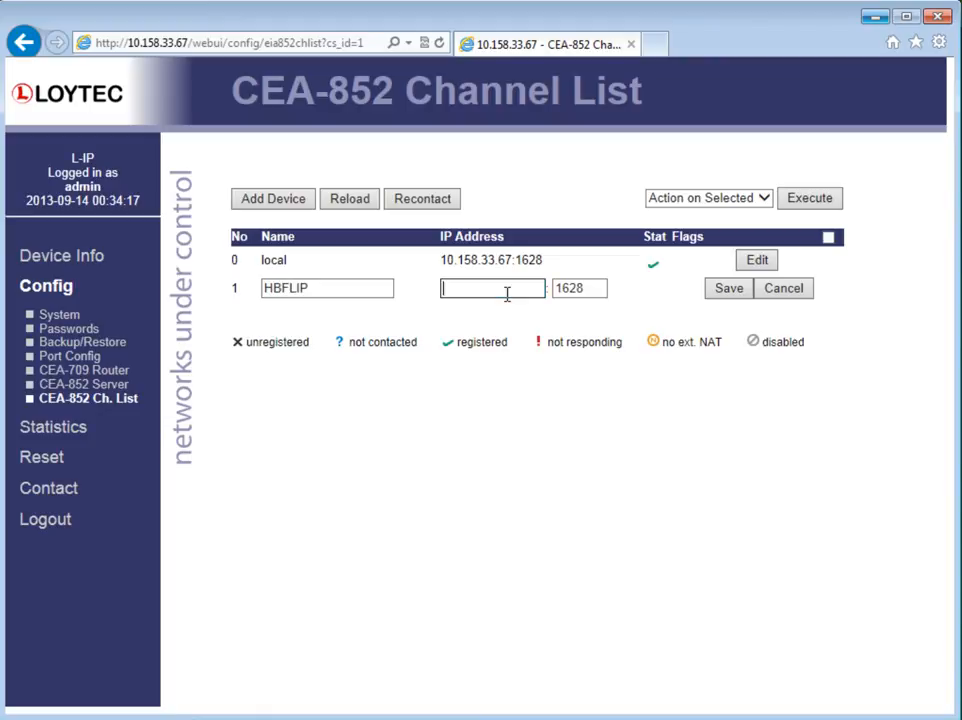
{"action": "type", "text": "10.158.33.127"}
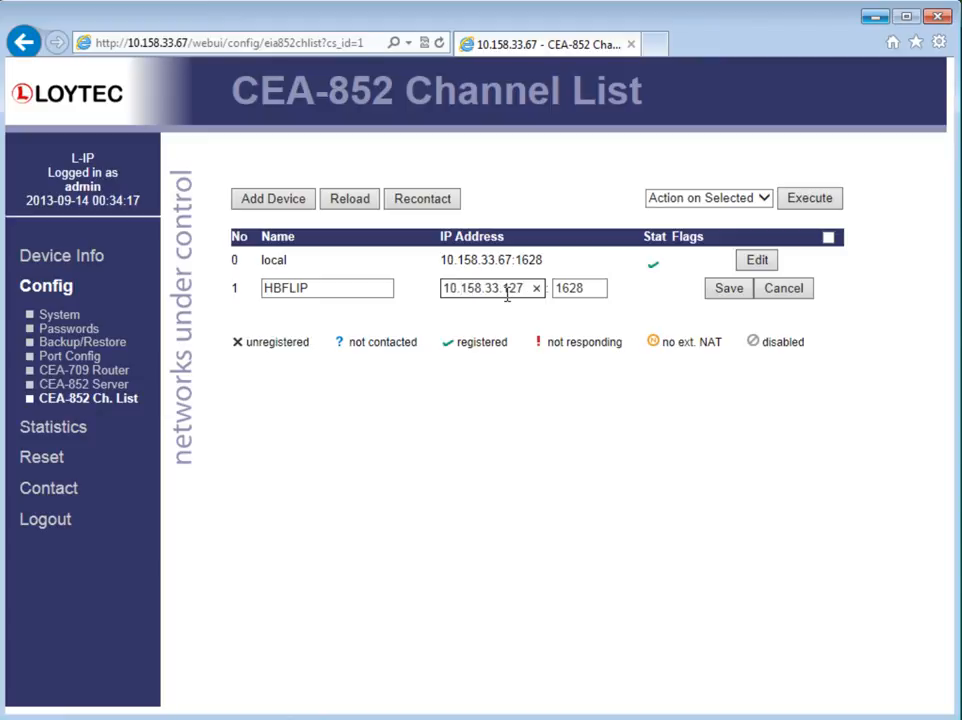
{"action": "left_click", "coordinate": [731, 289]}
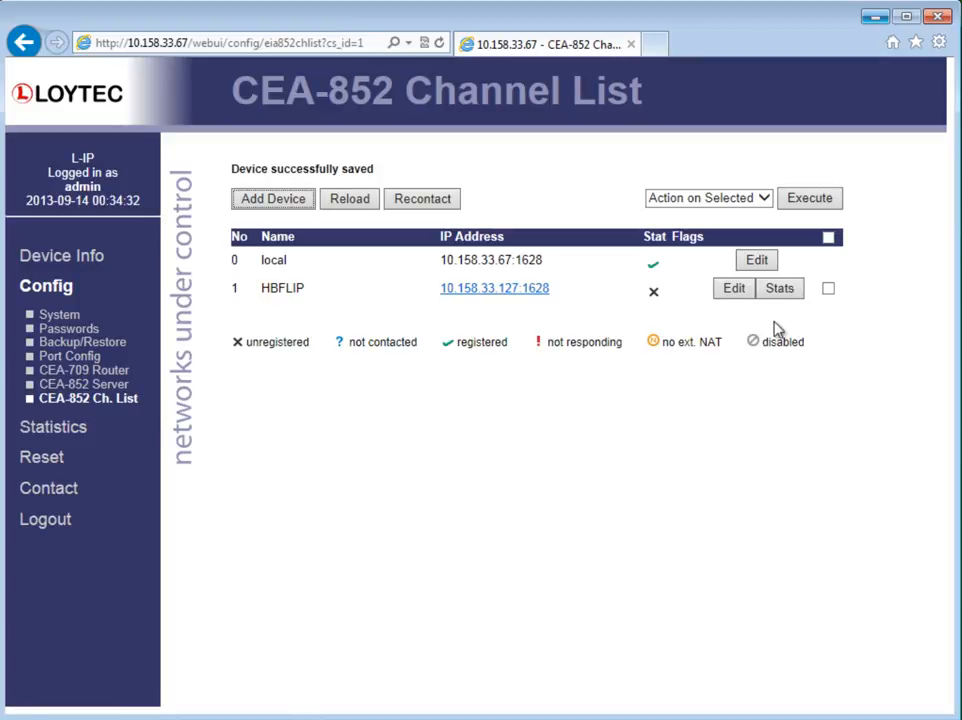
Step: Select the HBFLIP device in the channel list and execute the Enable action on it
{"action": "left_click", "coordinate": [828, 289]}
{"action": "left_click", "coordinate": [763, 200]}
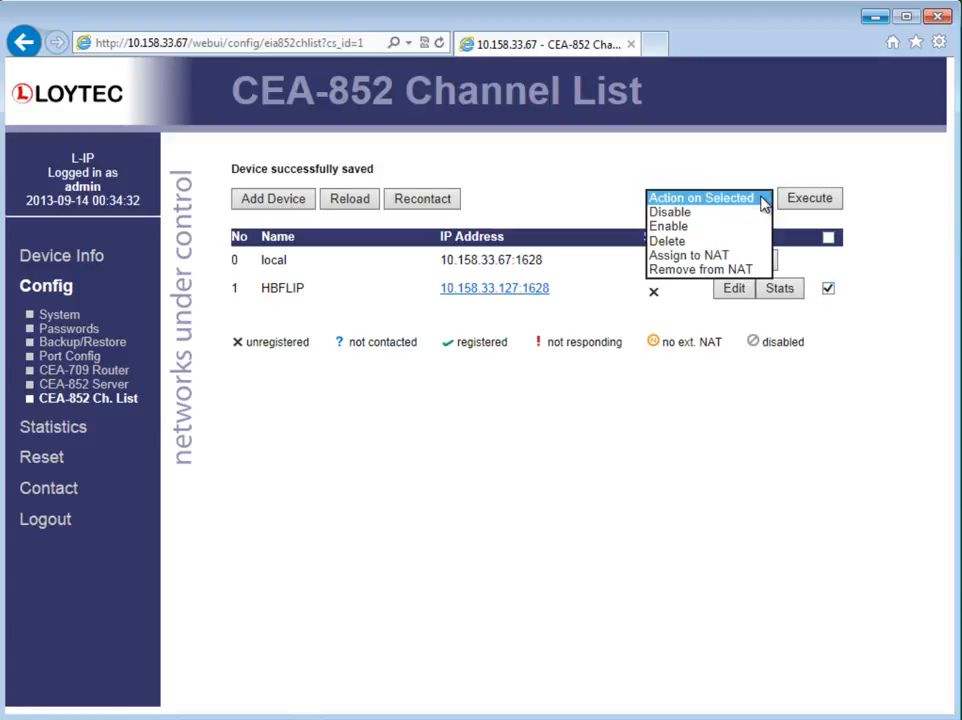
{"action": "left_click", "coordinate": [762, 225]}
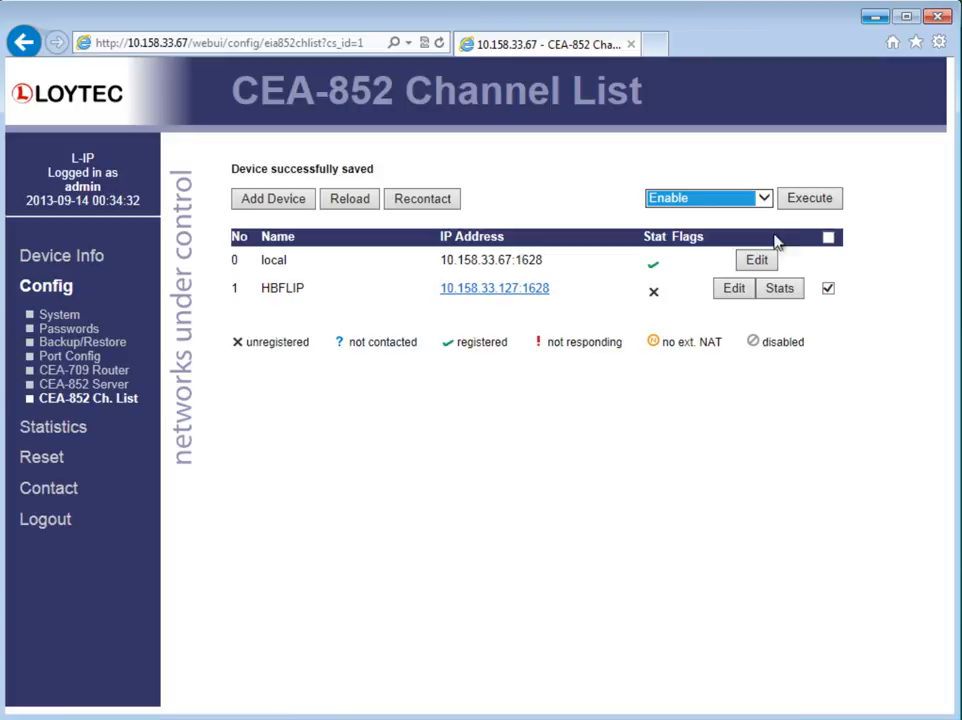
{"action": "left_click", "coordinate": [818, 209]}
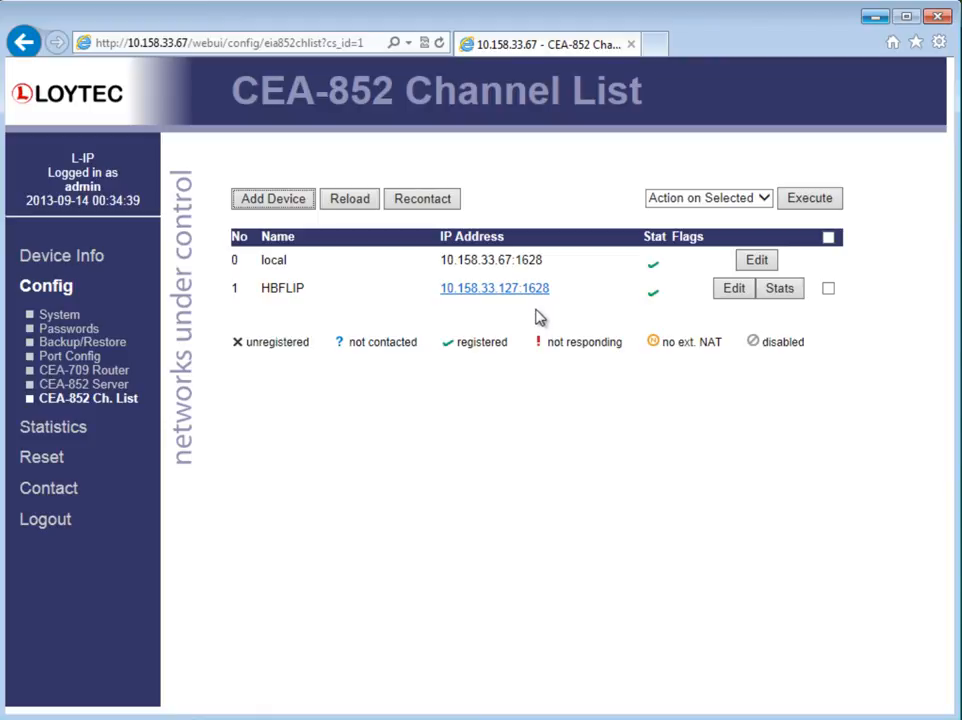
Step: Add a new device named BRPC with IP address 10.158.33.62 on port 1628 and save it
{"action": "left_click", "coordinate": [285, 204]}
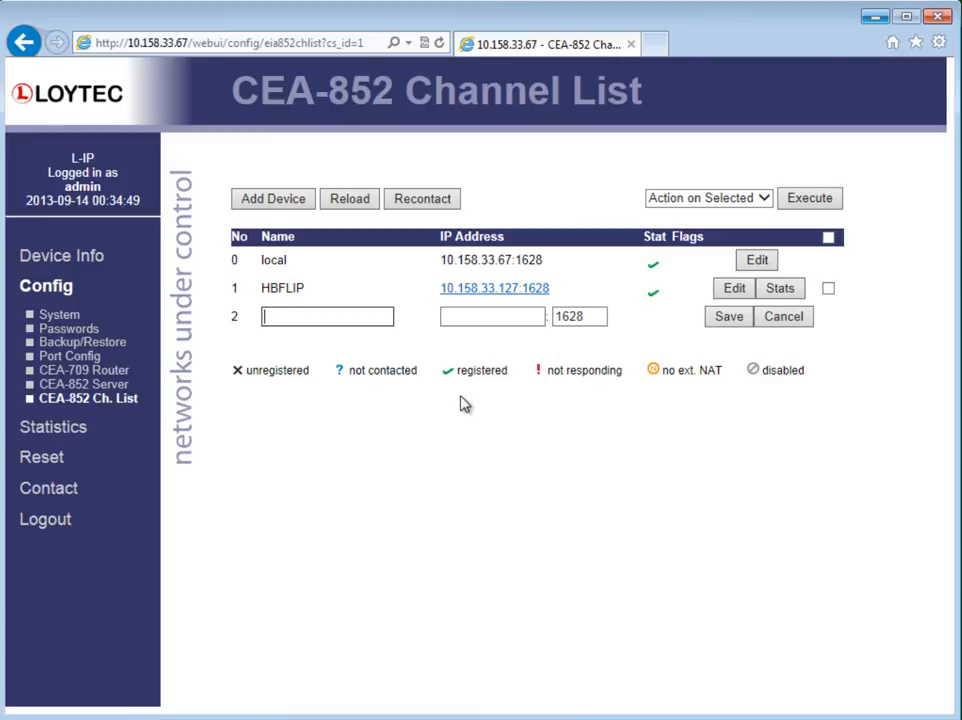
{"action": "type", "text": "BRPC"}
{"action": "left_click", "coordinate": [483, 320]}
{"action": "type", "text": "1"}
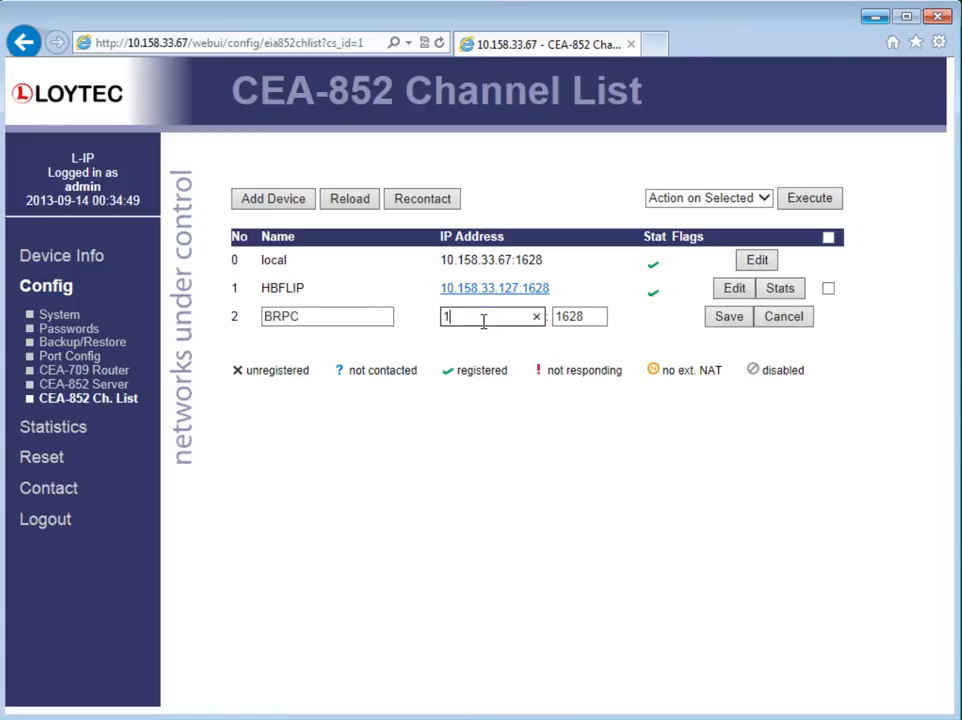
{"action": "type", "text": "0.158.33.62"}
{"action": "left_click", "coordinate": [728, 324]}
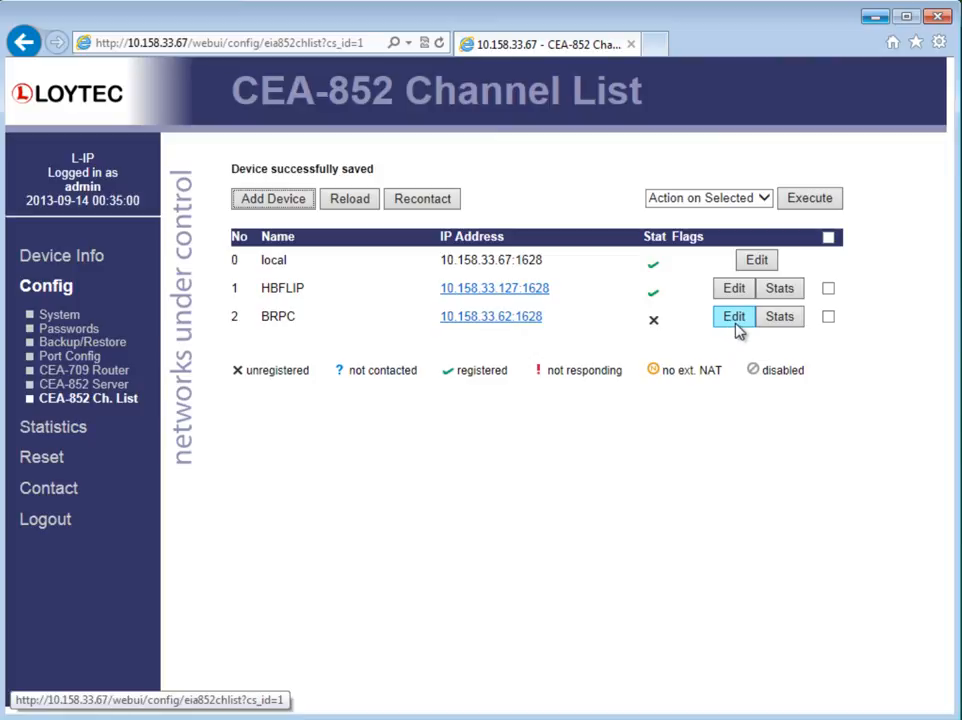
Step: Select the BRPC device in the channel list and execute the Enable action on it
{"action": "left_click", "coordinate": [828, 317]}
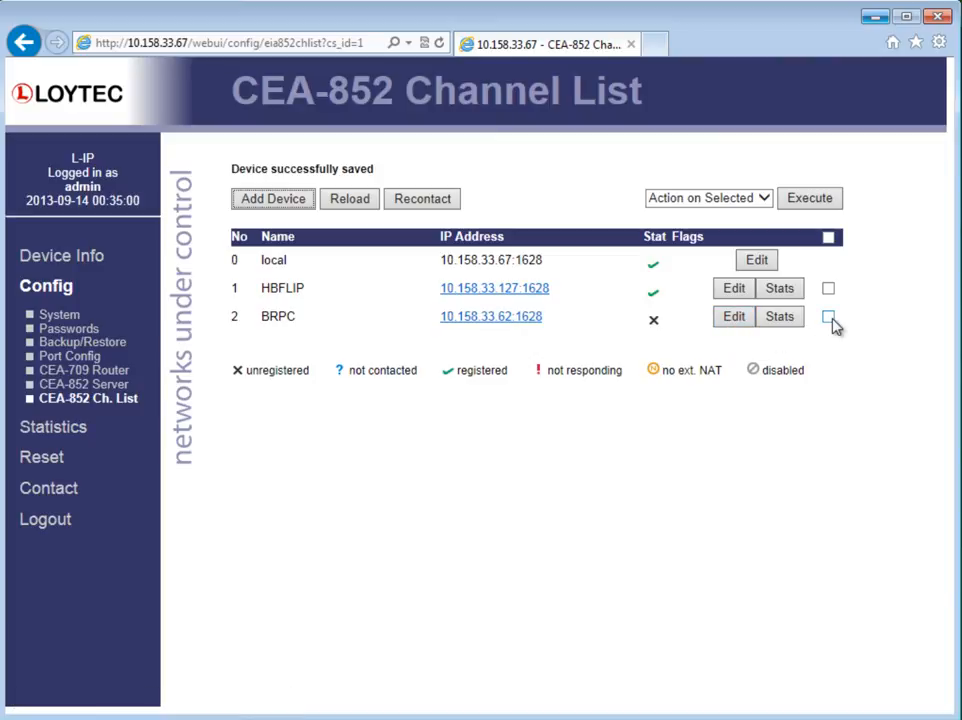
{"action": "left_click", "coordinate": [764, 198]}
{"action": "left_click", "coordinate": [756, 226]}
{"action": "left_click", "coordinate": [808, 198]}
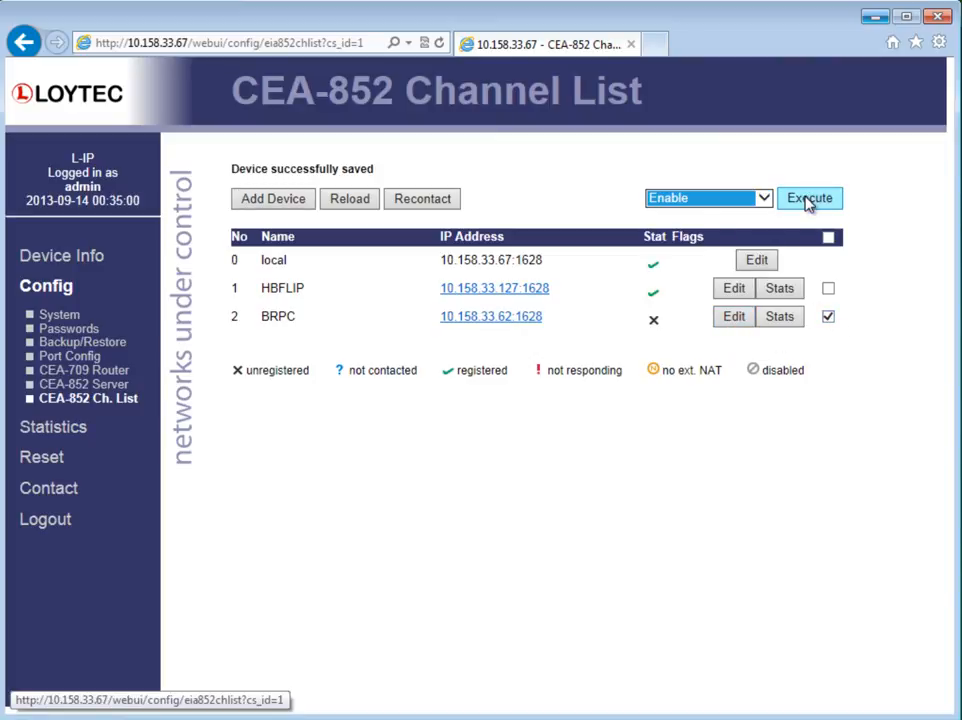
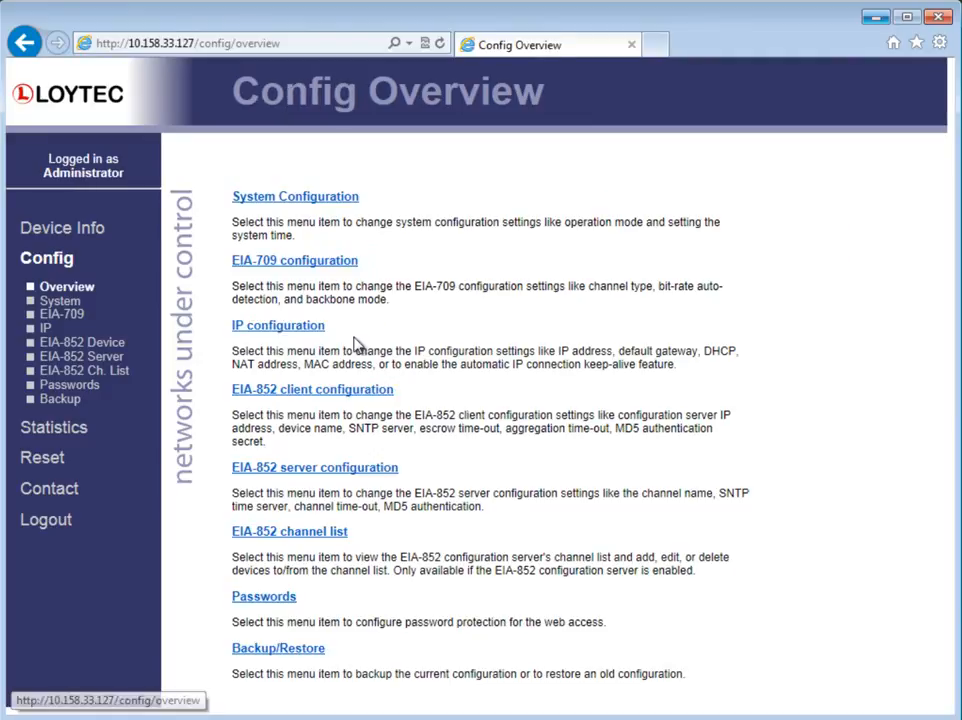
Step: Set the legacy driver to run as a service in the advanced configuration and accept the notice
{"action": "left_click", "coordinate": [100, 342]}
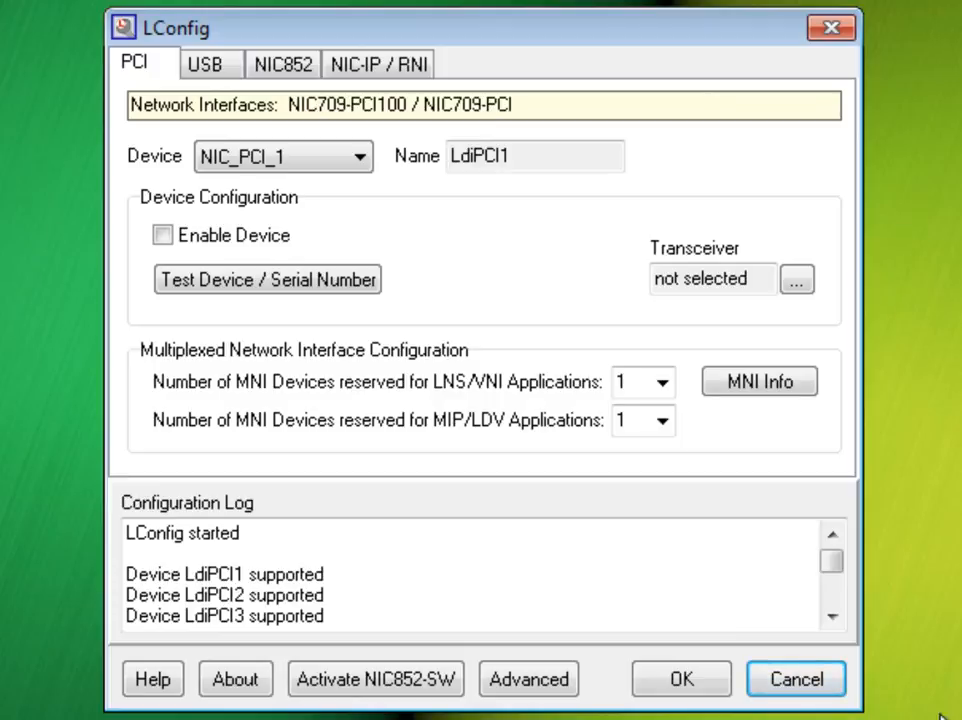
{"action": "left_click", "coordinate": [507, 679]}
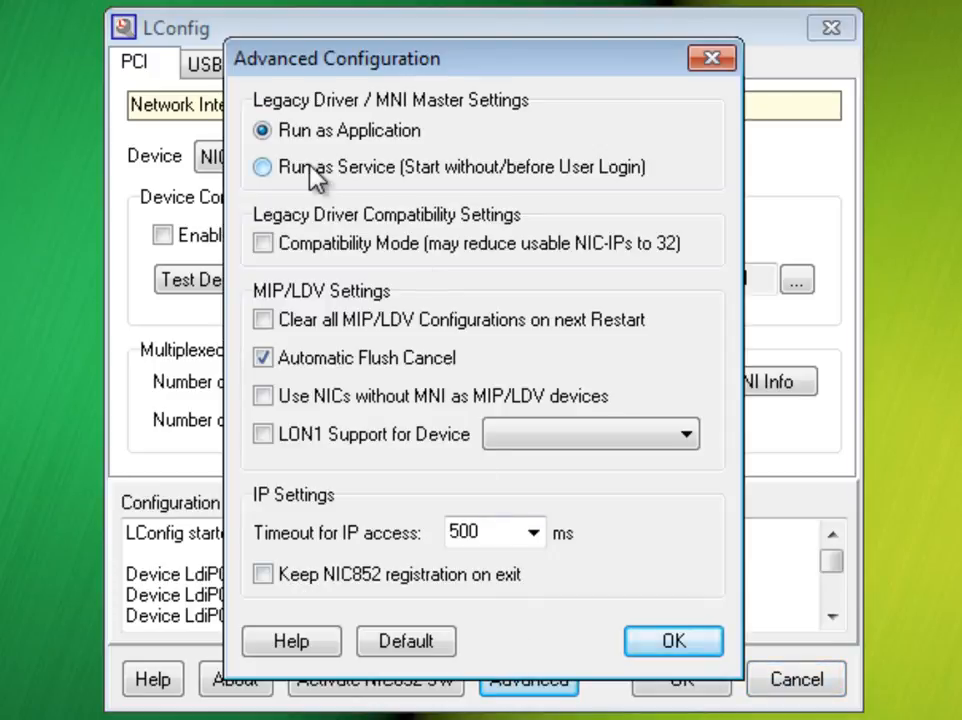
{"action": "left_click", "coordinate": [309, 167]}
{"action": "left_click", "coordinate": [660, 644]}
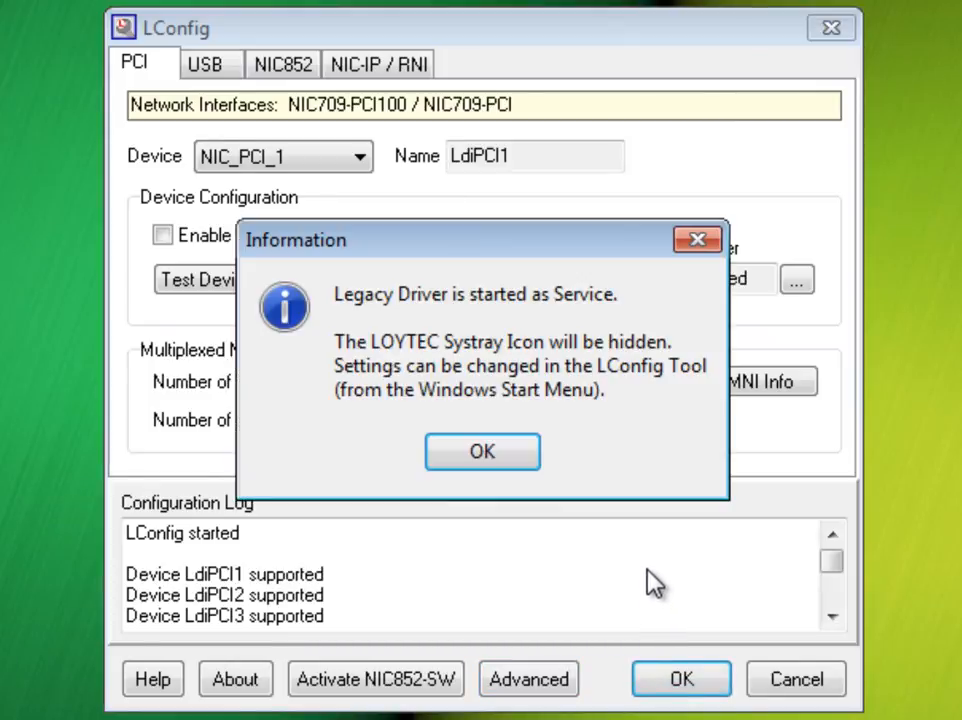
{"action": "left_click", "coordinate": [455, 465]}
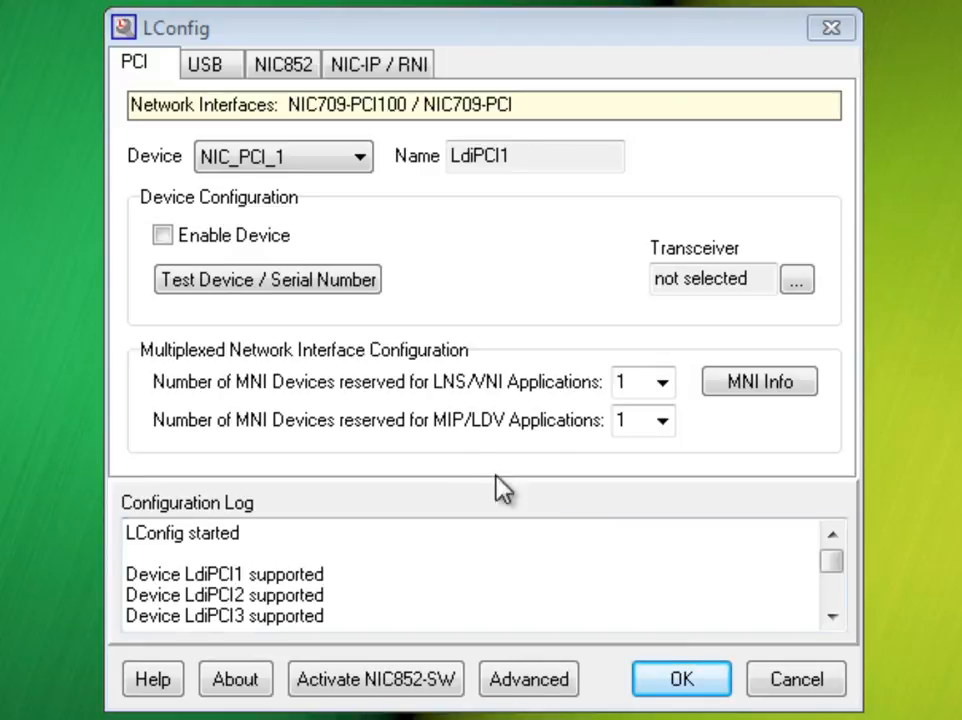
Step: For NIC852 device NIC_852_1, set the CNIP configuration server IP address to 10.158.33.67 and apply
{"action": "left_click", "coordinate": [293, 71]}
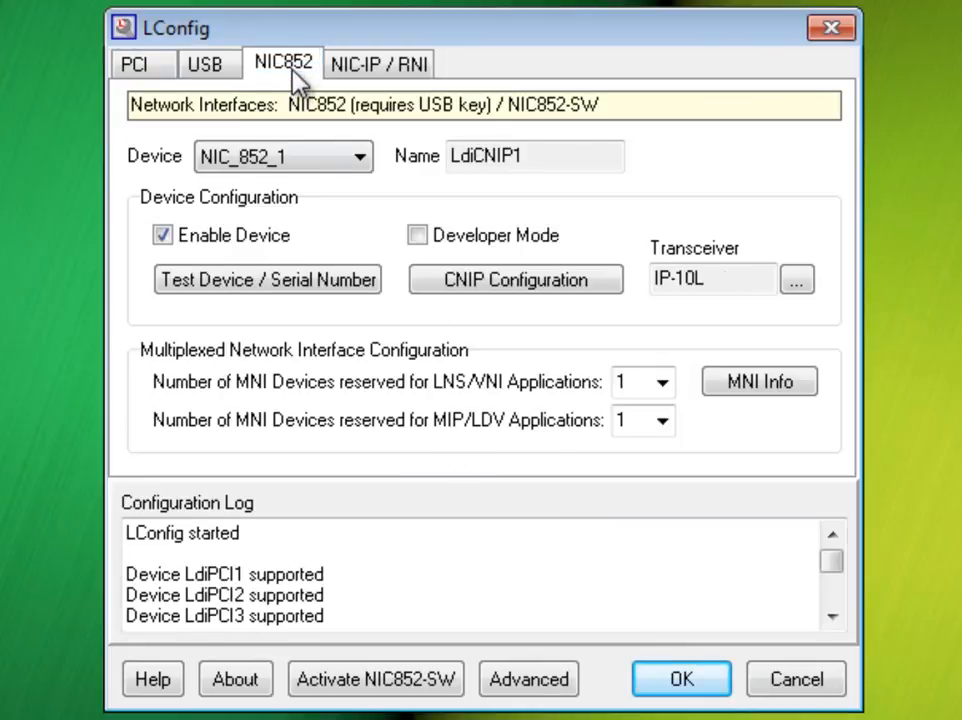
{"action": "left_click", "coordinate": [322, 160]}
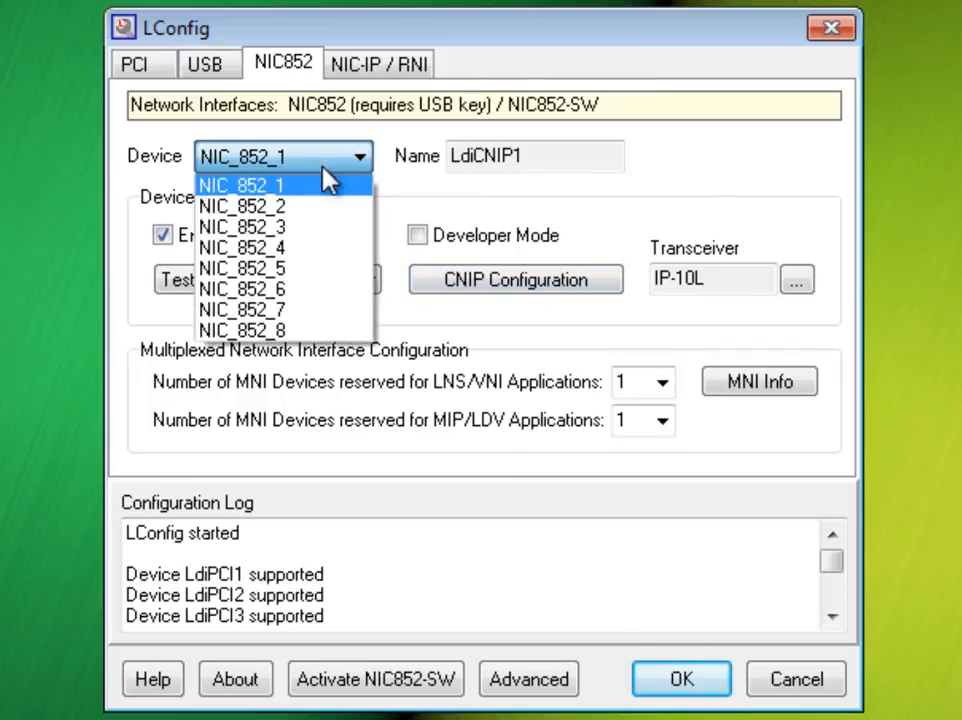
{"action": "left_click", "coordinate": [320, 187]}
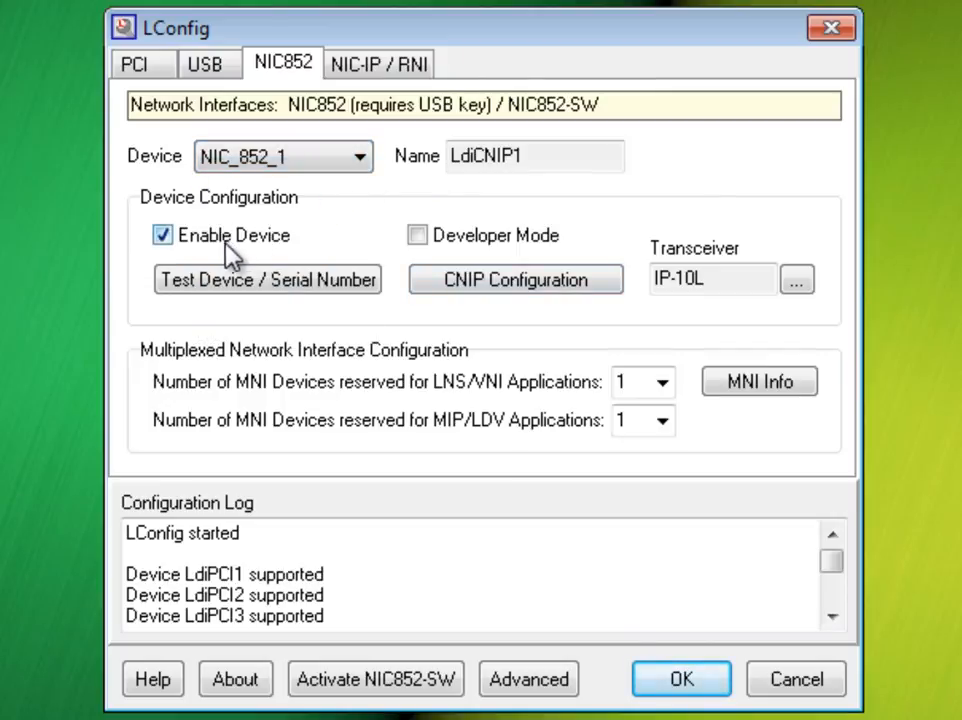
{"action": "left_click", "coordinate": [452, 287]}
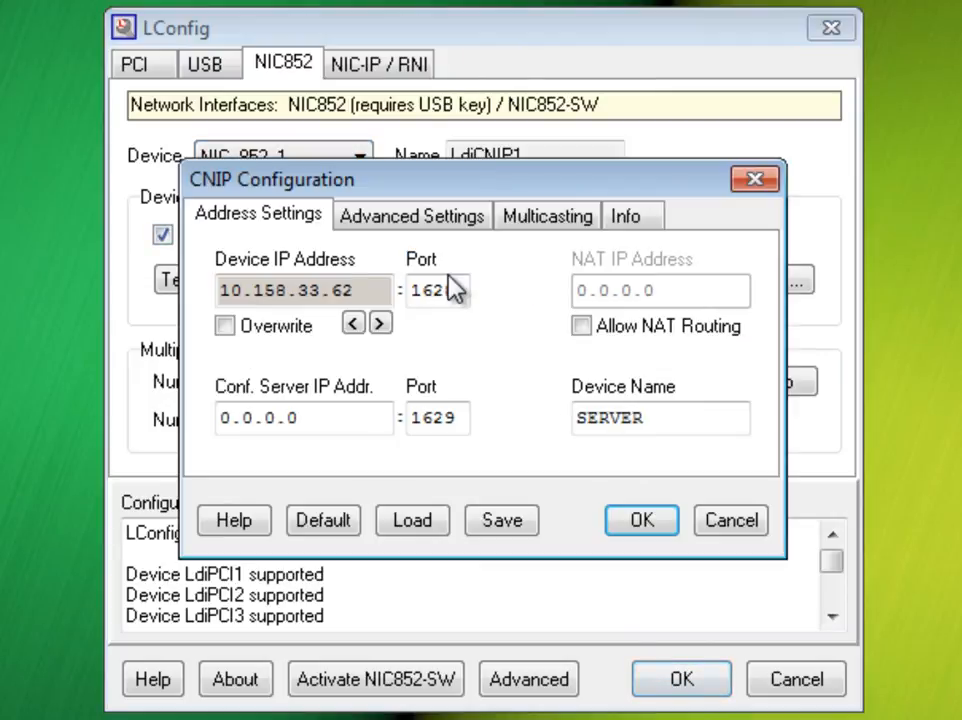
{"action": "left_click_drag", "start_coordinate": [307, 419], "coordinate": [202, 455]}
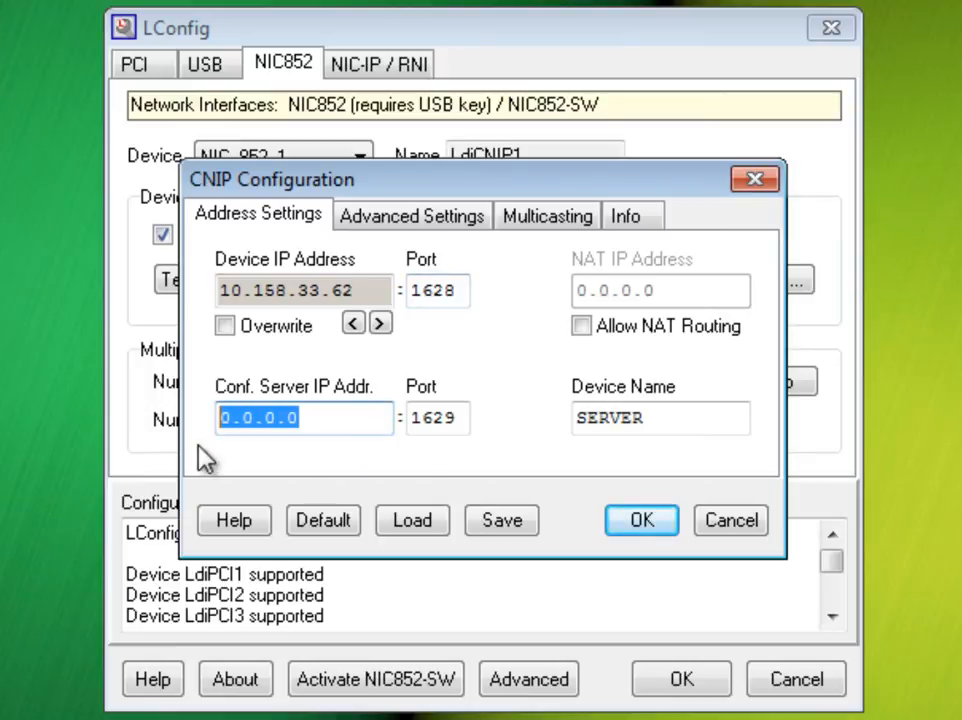
{"action": "type", "text": "10"}
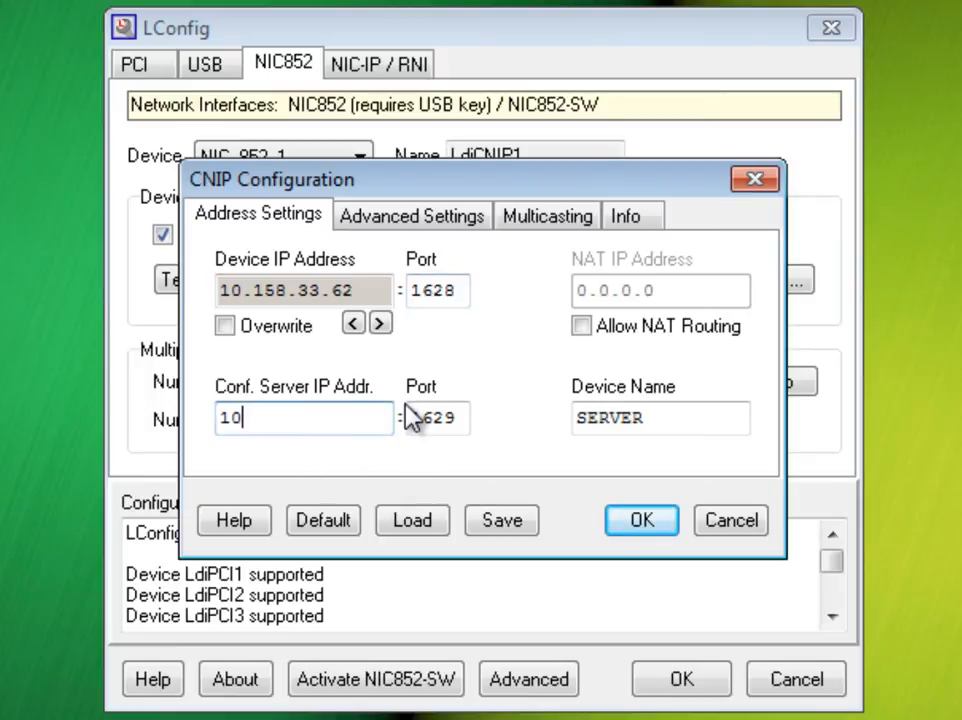
{"action": "type", "text": ".158.33.67"}
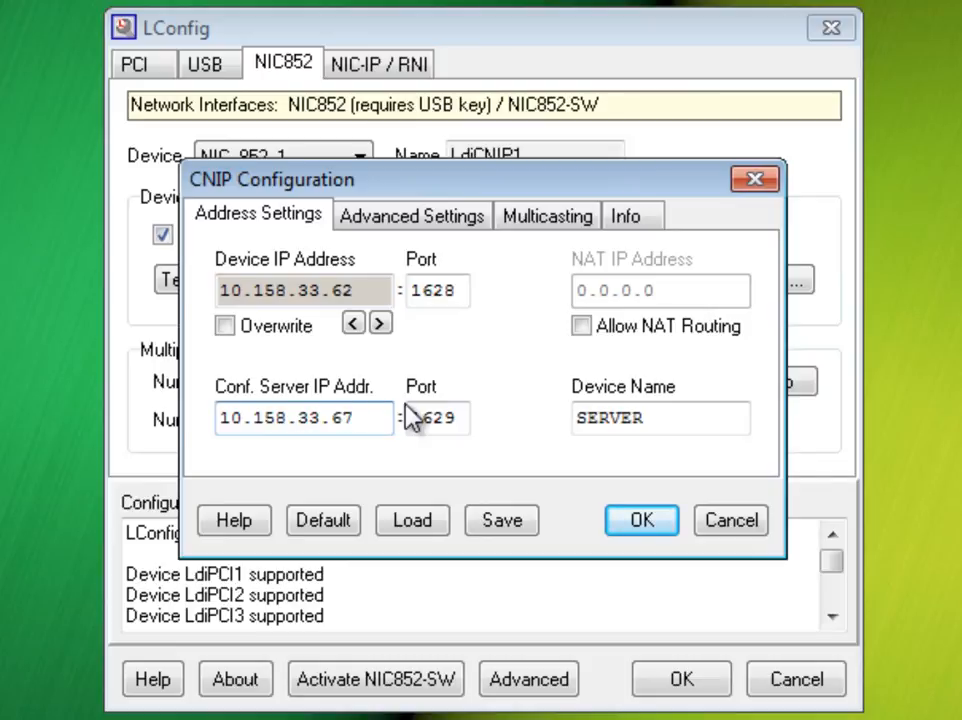
{"action": "double_click", "coordinate": [676, 425]}
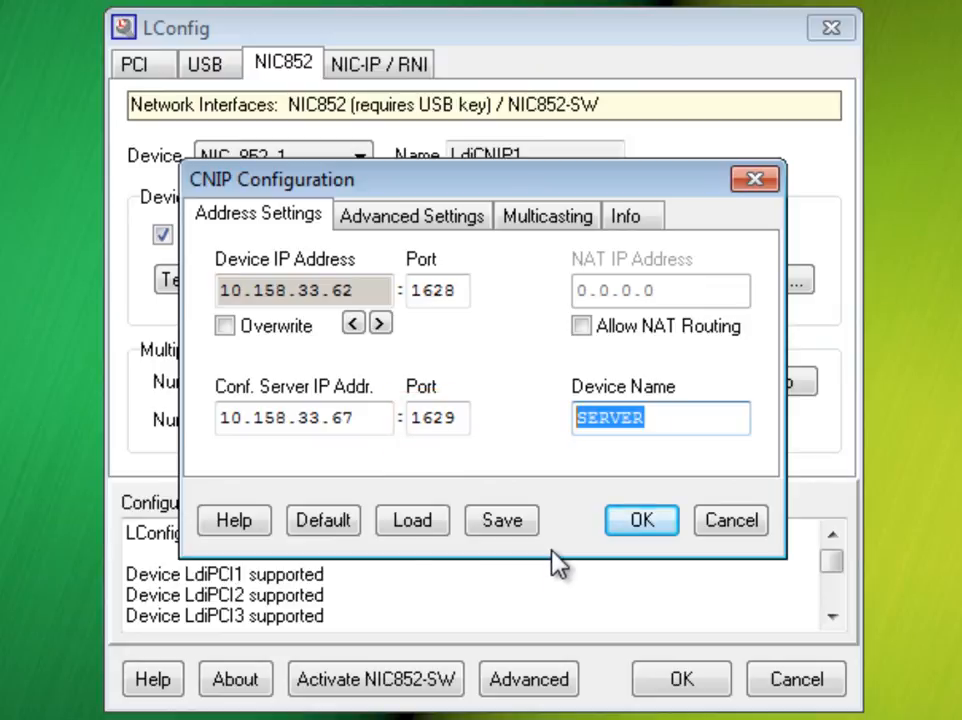
{"action": "left_click", "coordinate": [636, 537]}
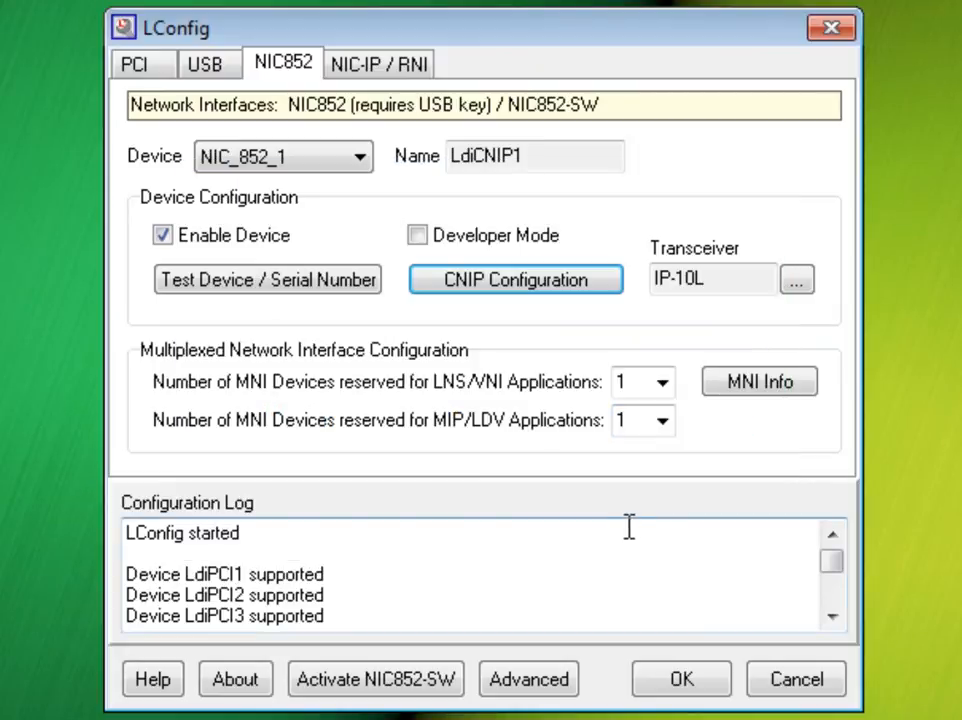
Step: Test the NIC_852_1 device and reload the CEA-852 channel list to check the BRPC member's registration
{"action": "left_click", "coordinate": [378, 285]}
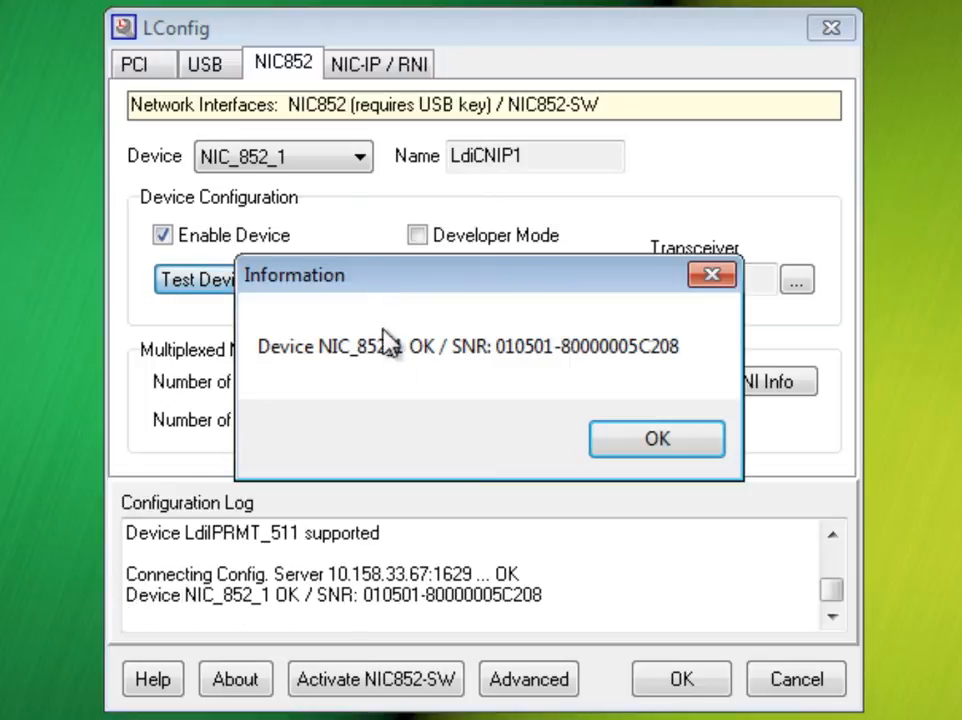
{"action": "left_click", "coordinate": [690, 442]}
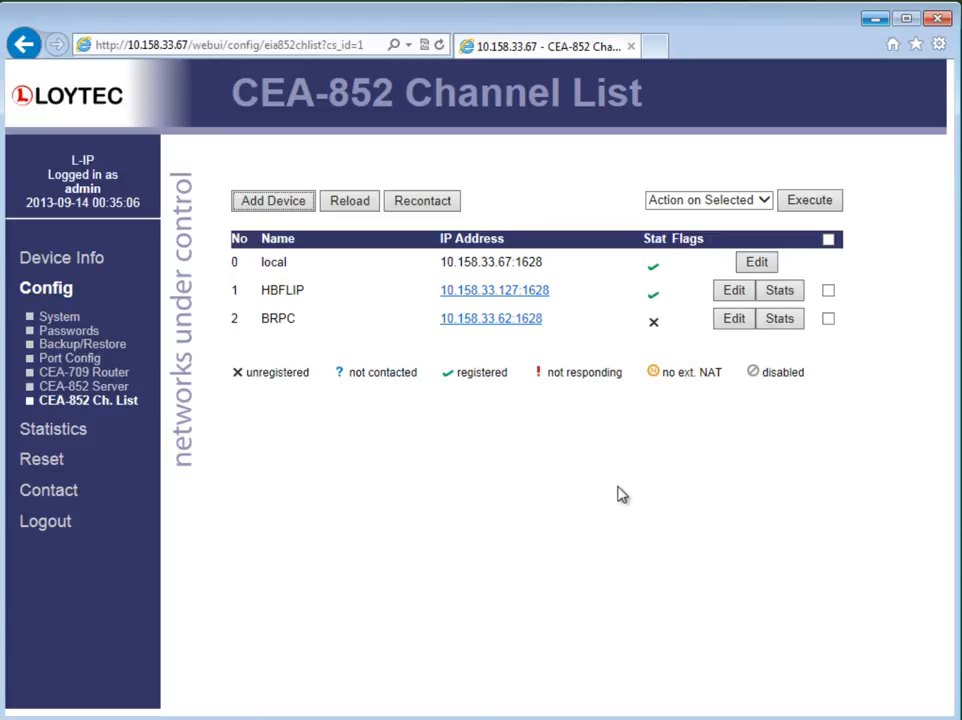
{"action": "left_click", "coordinate": [337, 204]}
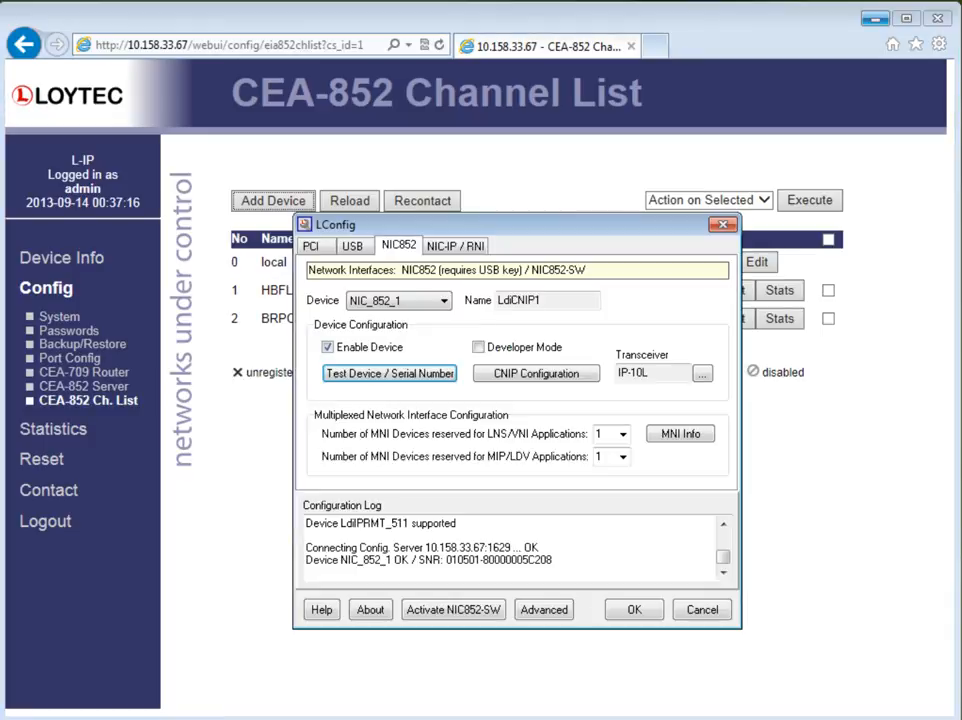
{"action": "left_click", "coordinate": [427, 387]}
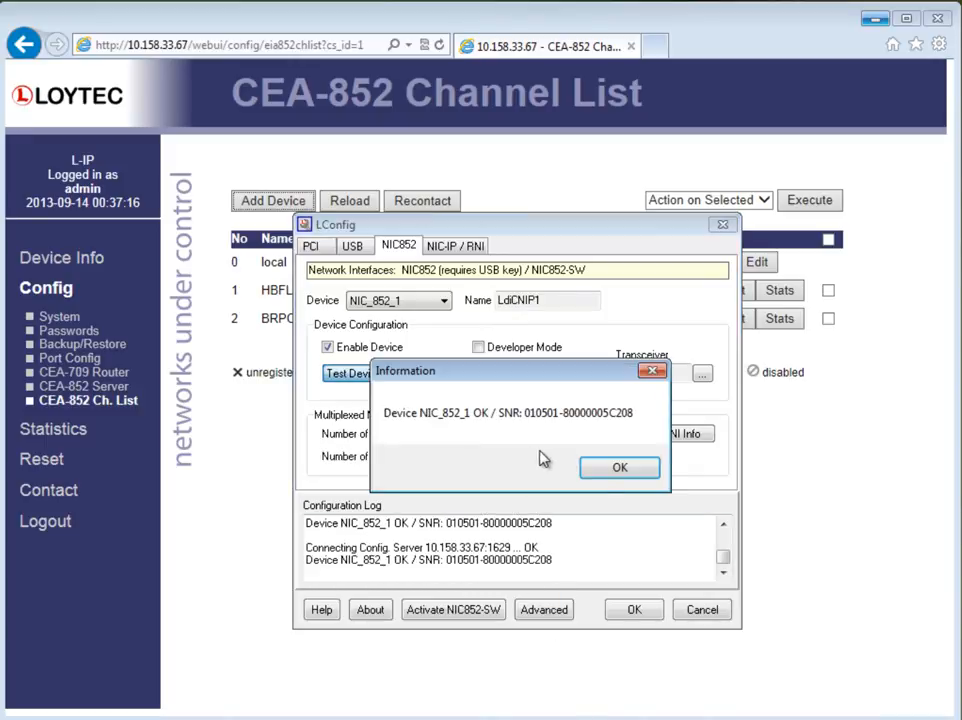
{"action": "left_click", "coordinate": [618, 467]}
{"action": "left_click", "coordinate": [358, 216]}
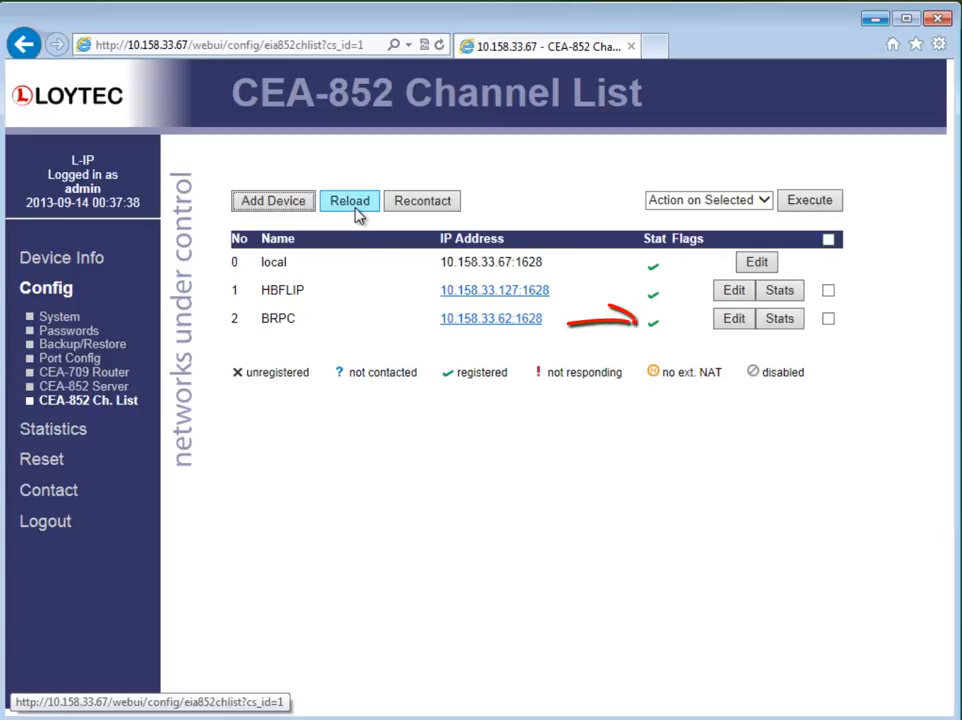
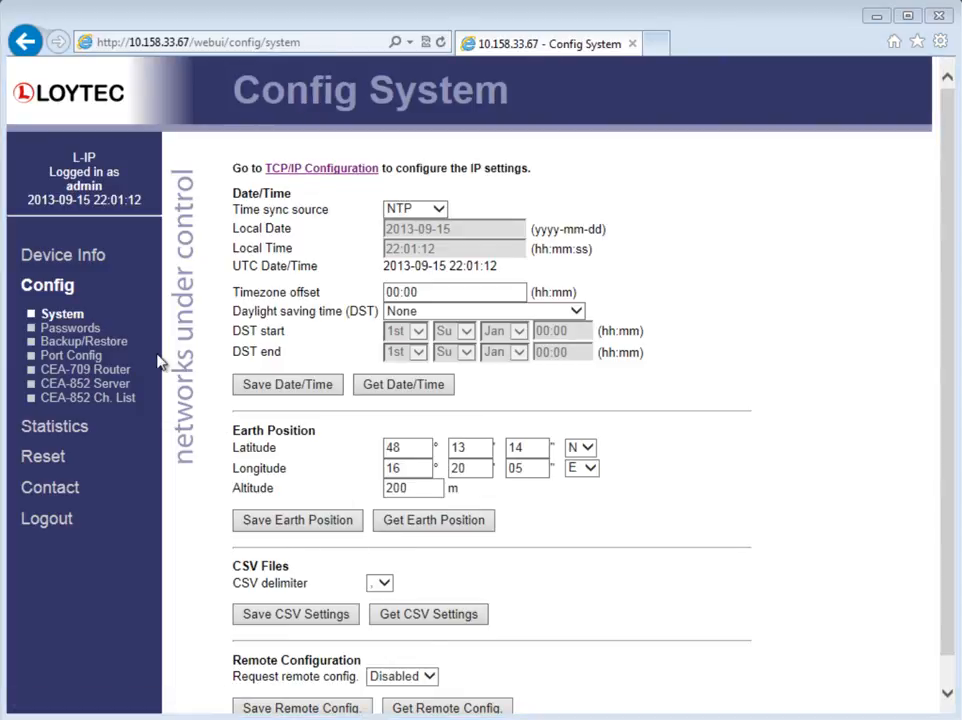
Step: Set the CEA-852 server's NAT address to 11.21.31.41, save the settings, and reboot the L-IP device
{"action": "left_click", "coordinate": [118, 390]}
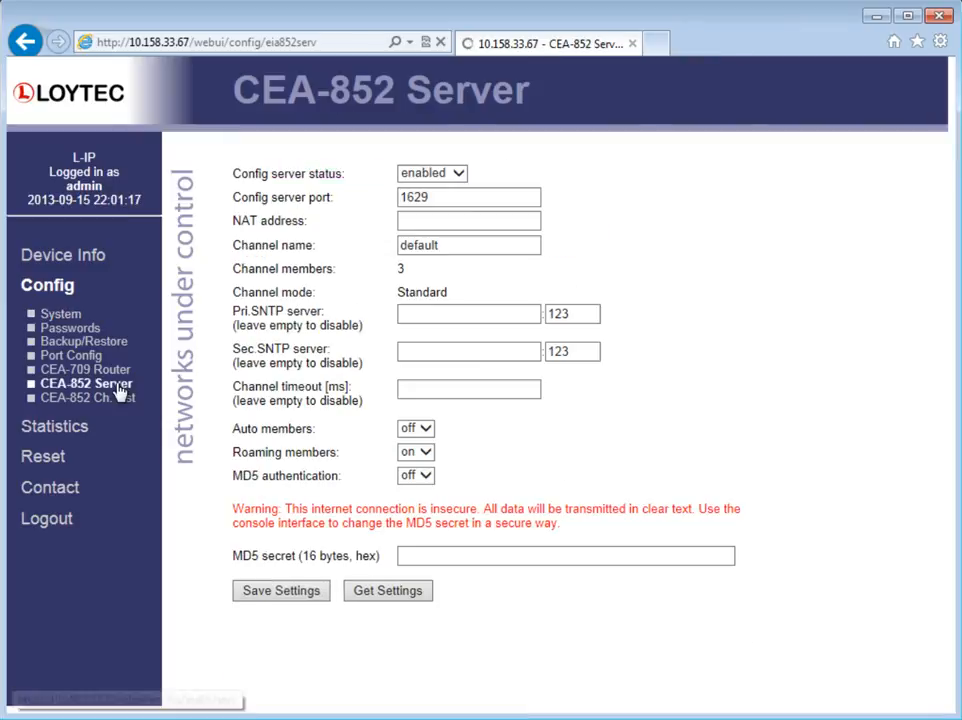
{"action": "left_click", "coordinate": [435, 222]}
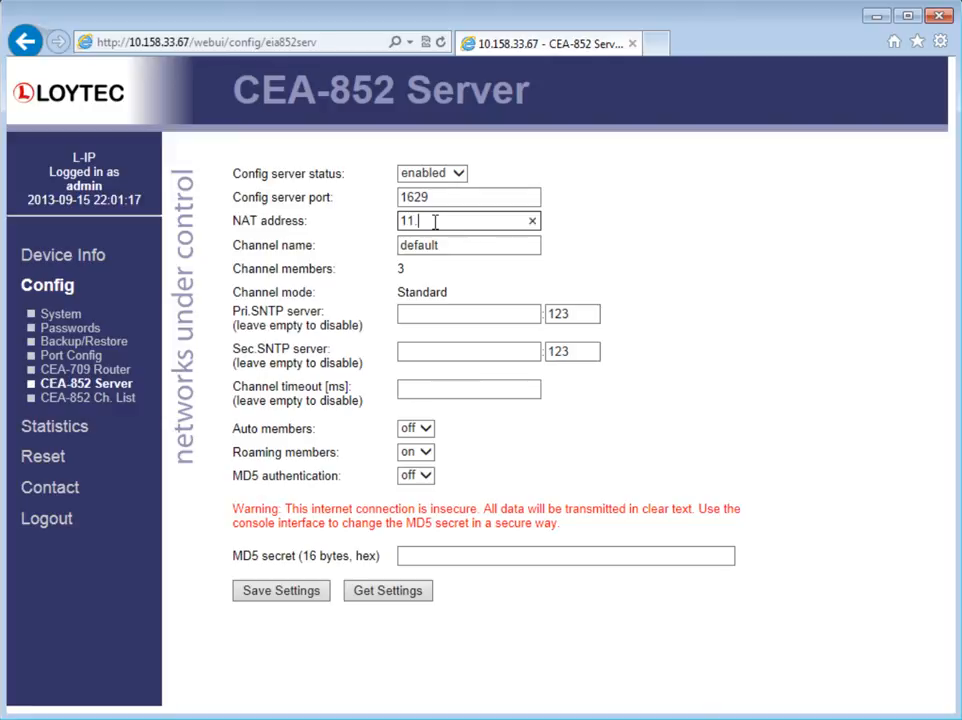
{"action": "type", "text": "1.41"}
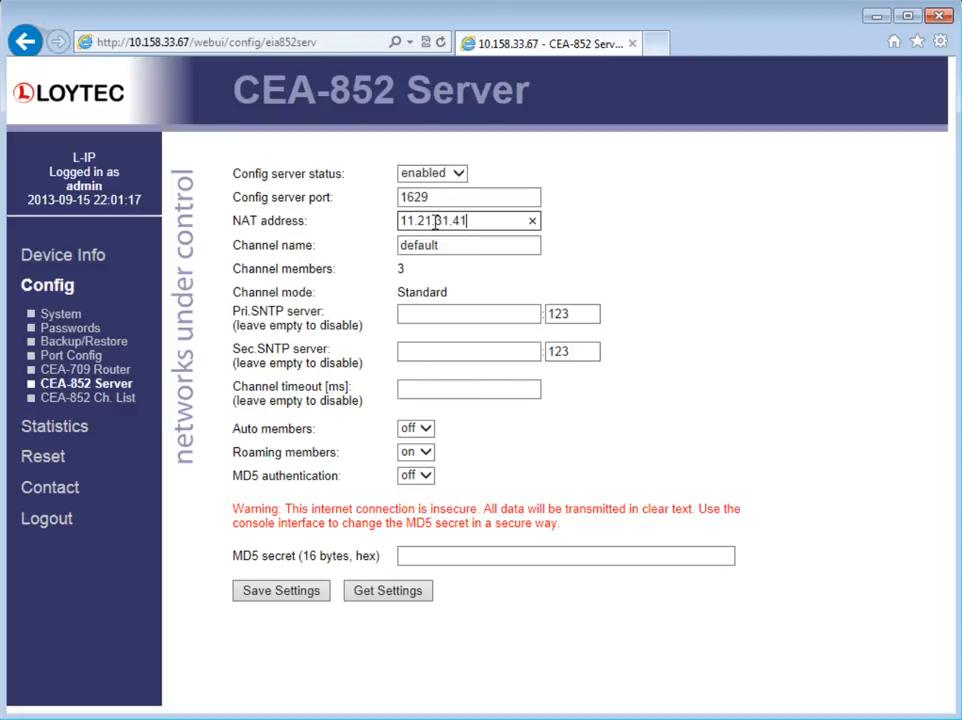
{"action": "left_click", "coordinate": [298, 587]}
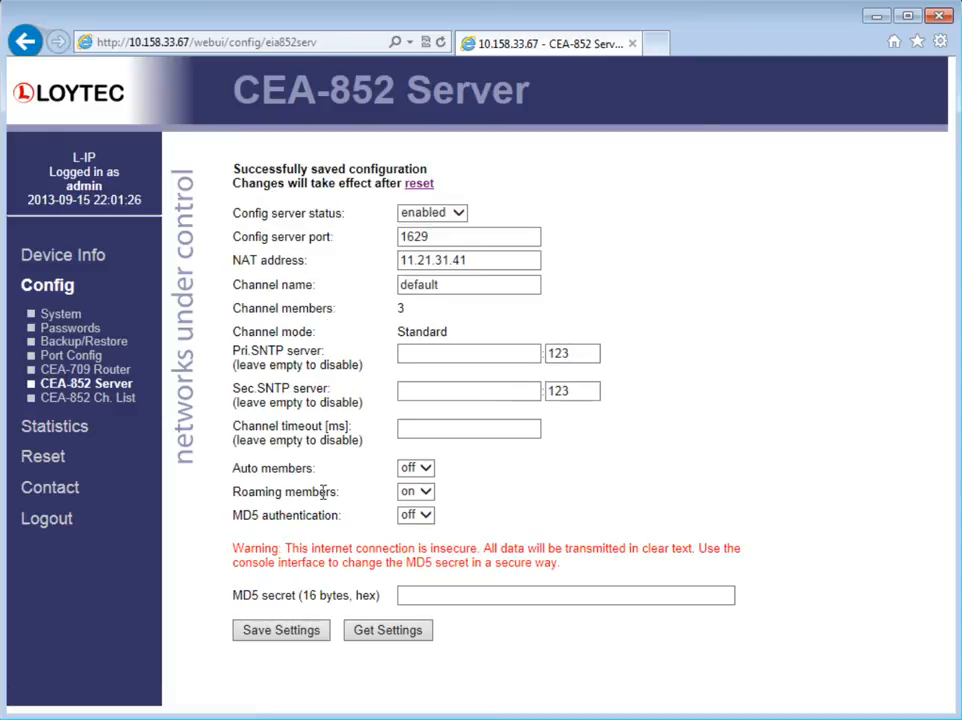
{"action": "left_click", "coordinate": [422, 187]}
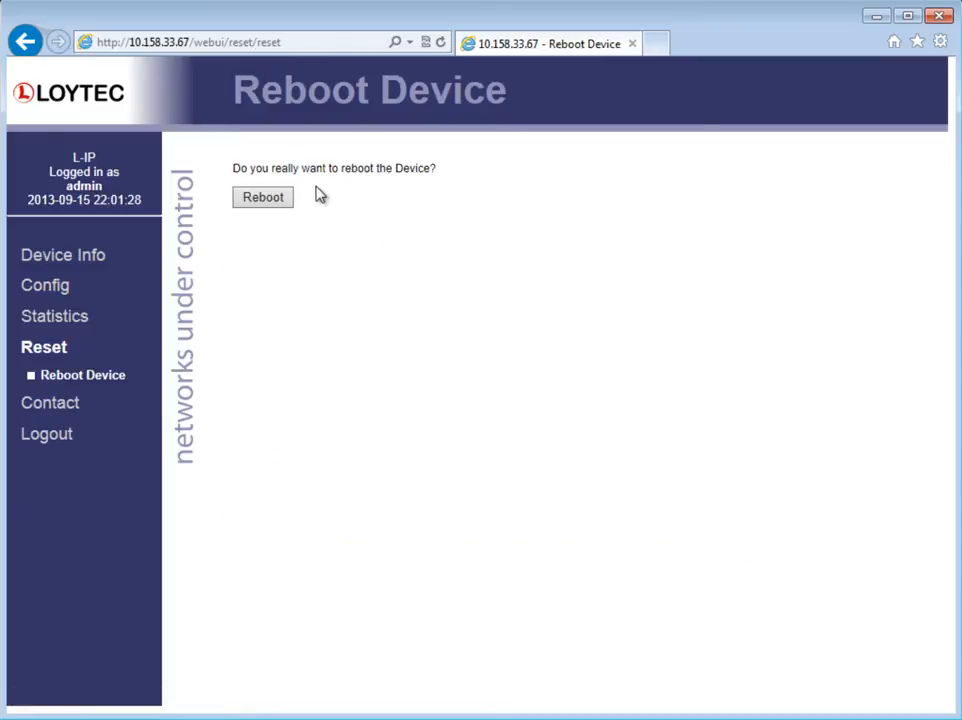
{"action": "left_click", "coordinate": [264, 198]}
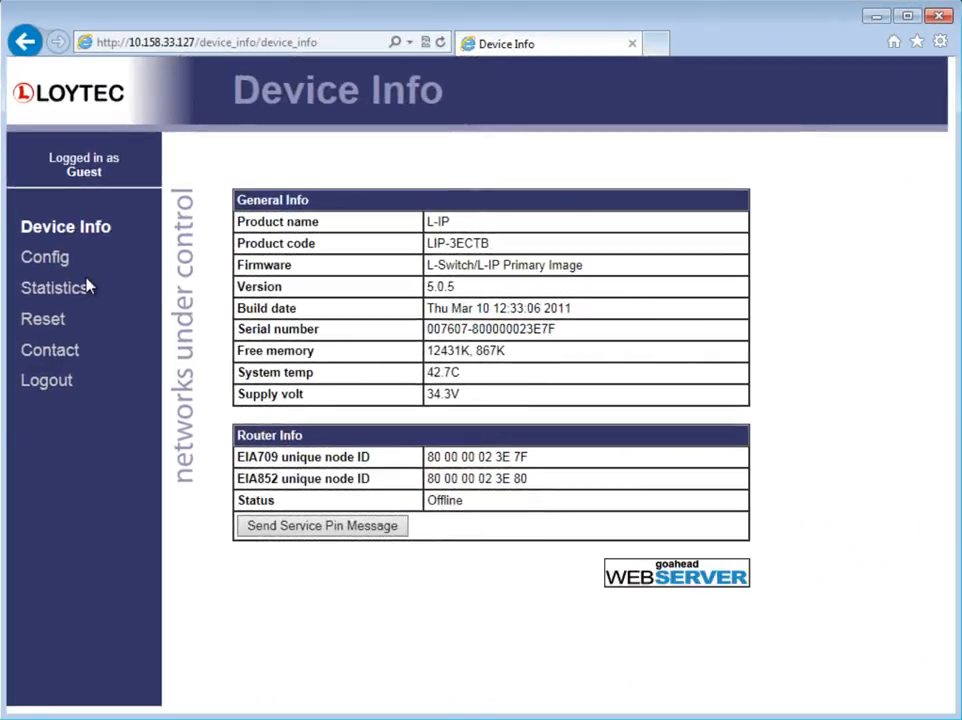
Step: Open the configuration of the HBFLIP device at 10.158.33.127 and log in as Administrator with the account password
{"action": "left_click", "coordinate": [58, 262]}
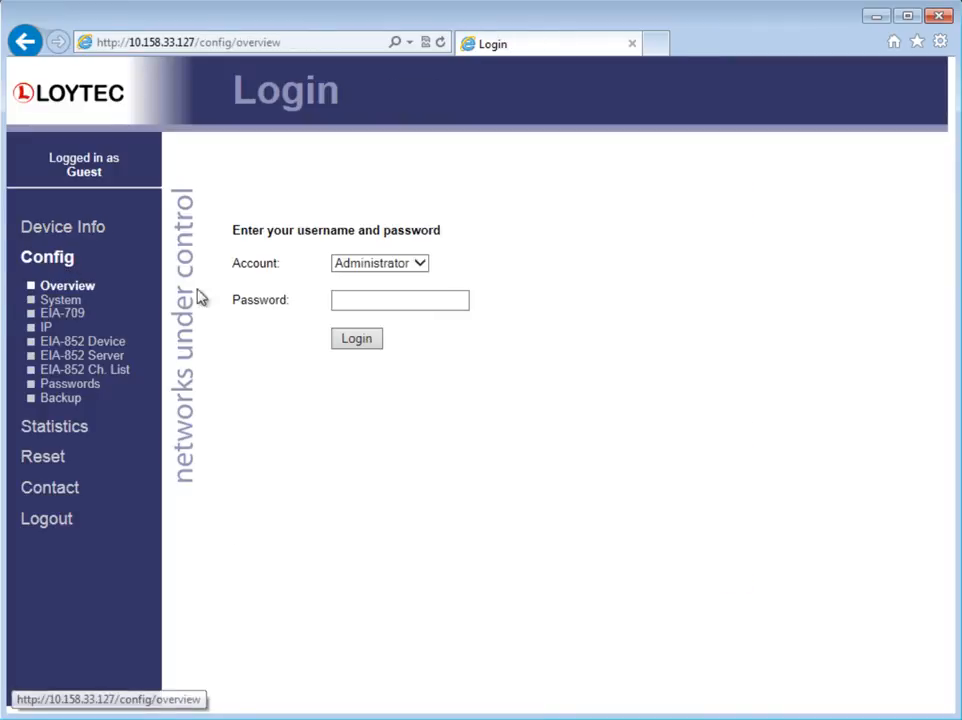
{"action": "left_click", "coordinate": [434, 306]}
{"action": "type", "text": "loytec4u"}
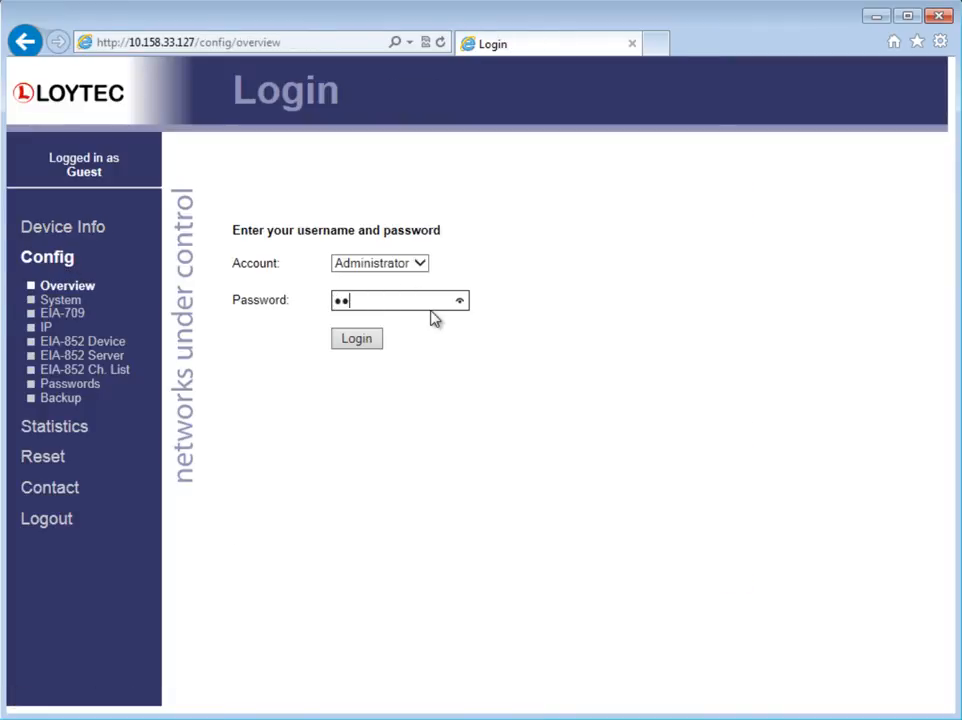
{"action": "key", "text": "Return"}
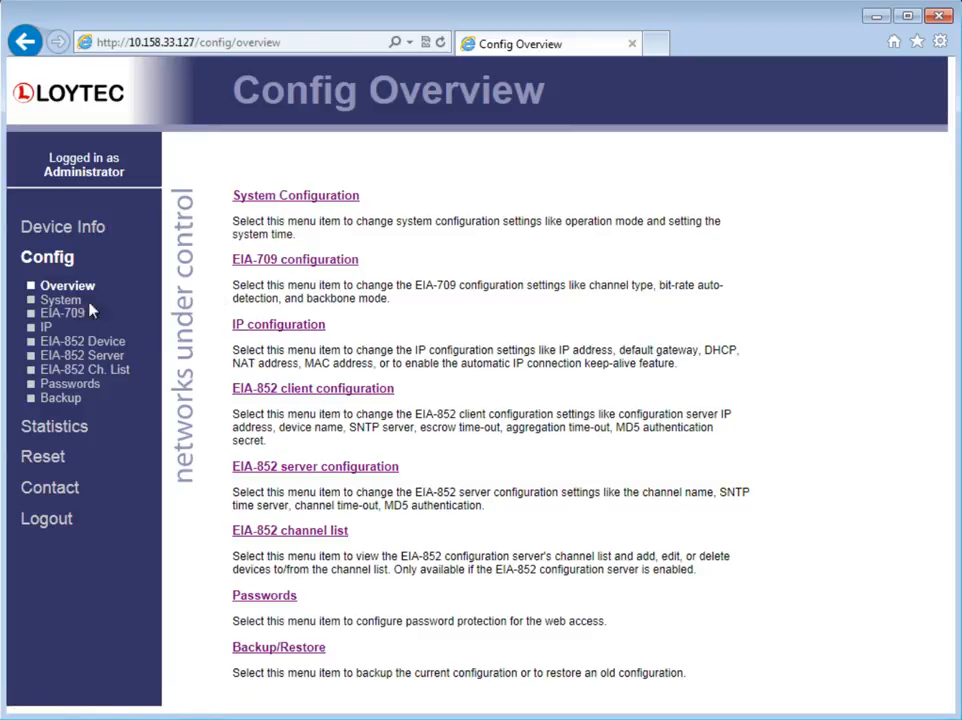
Step: Set the HBFLIP device's IP NAT address to 11.21.31.41 and save the IP settings
{"action": "left_click", "coordinate": [45, 327]}
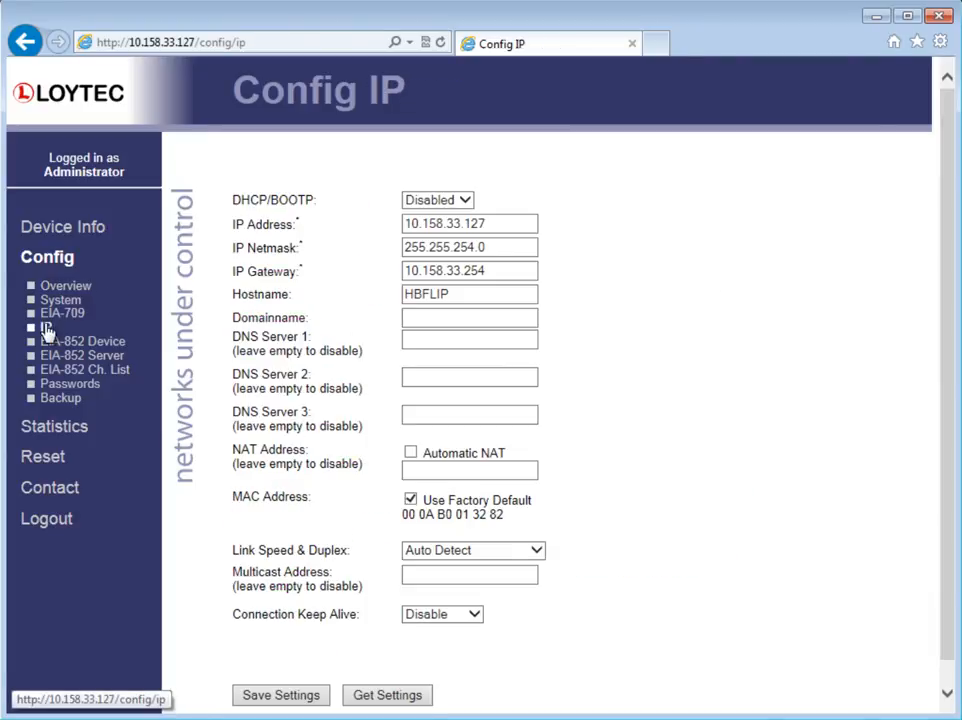
{"action": "left_click", "coordinate": [498, 469]}
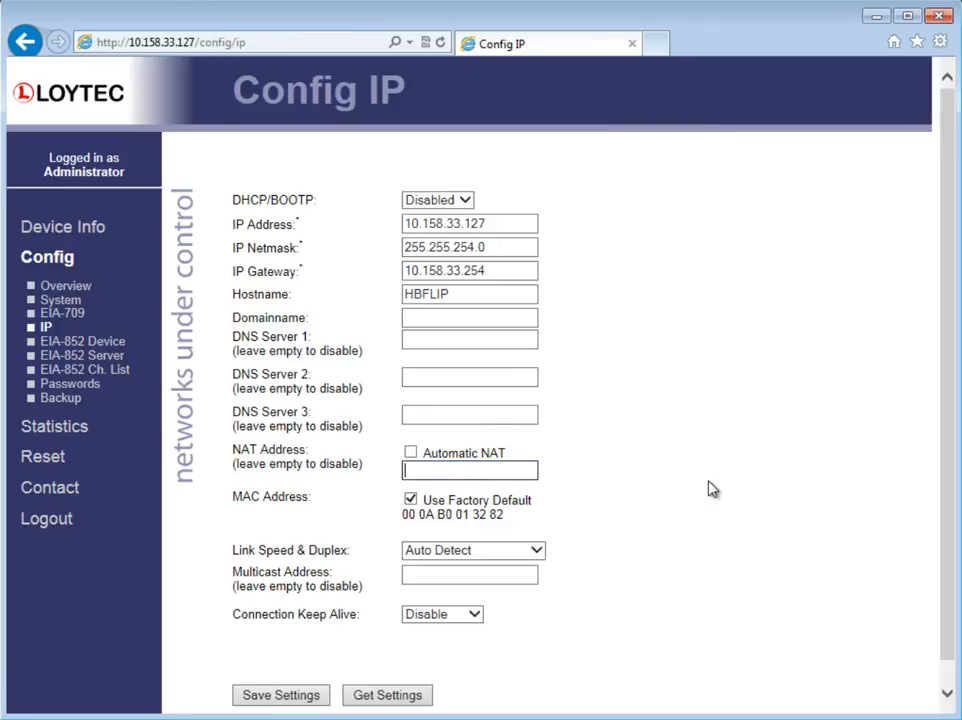
{"action": "type", "text": "11.21.31.41"}
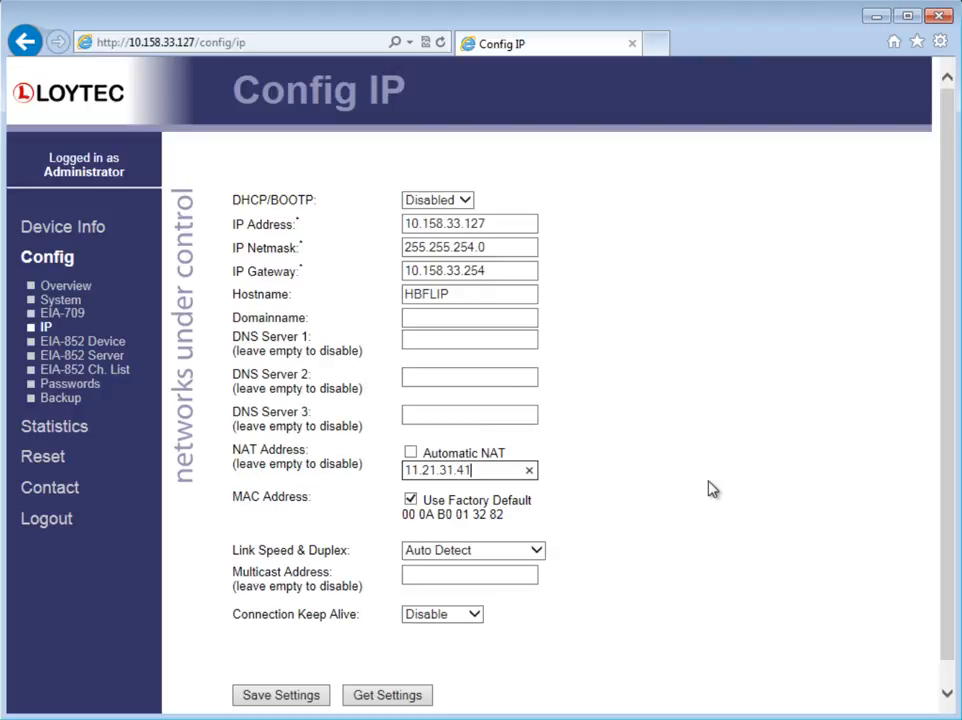
{"action": "left_click", "coordinate": [316, 694]}
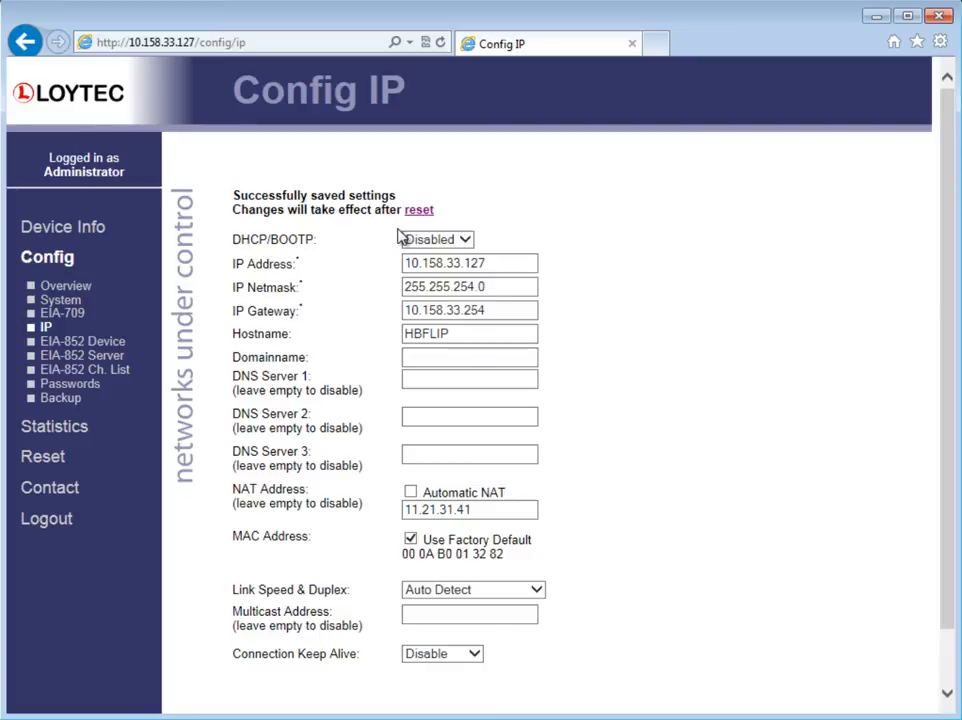
Step: Set the HBFLIP EIA-852 device config client port to 1630, save, and reset the device
{"action": "left_click", "coordinate": [117, 347]}
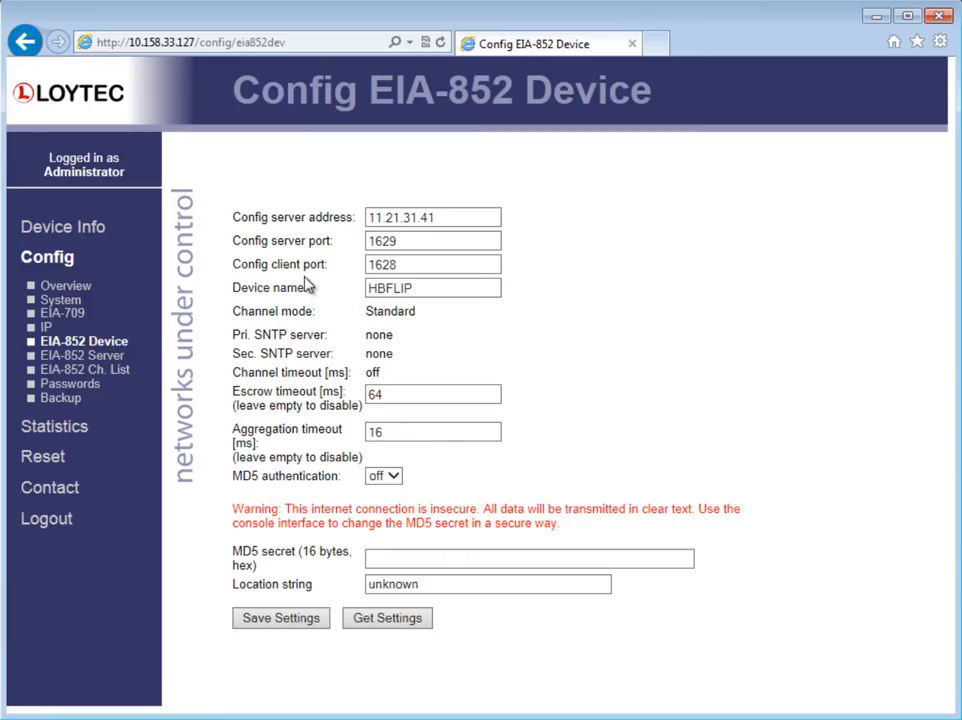
{"action": "left_click", "coordinate": [410, 268]}
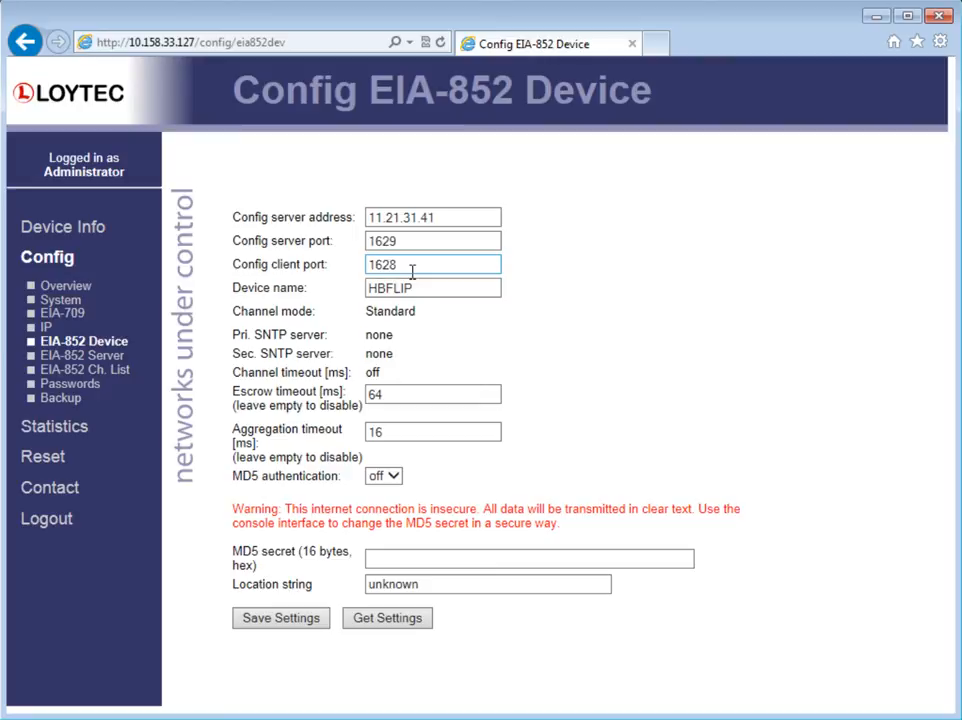
{"action": "key", "text": "BackSpace"}
{"action": "key", "text": "BackSpace"}
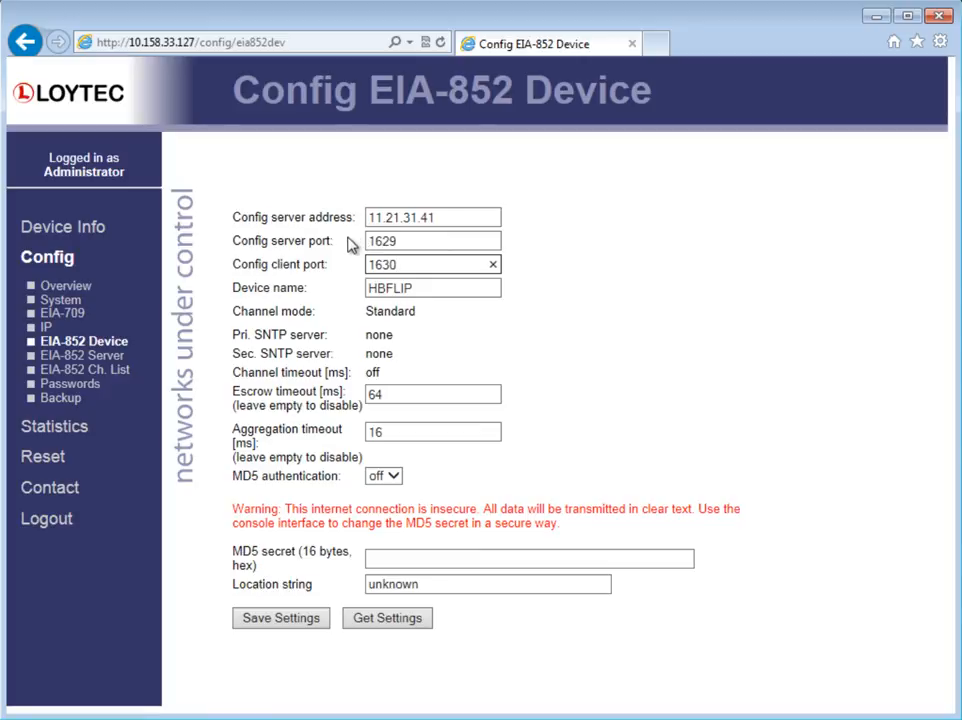
{"action": "left_click", "coordinate": [286, 620]}
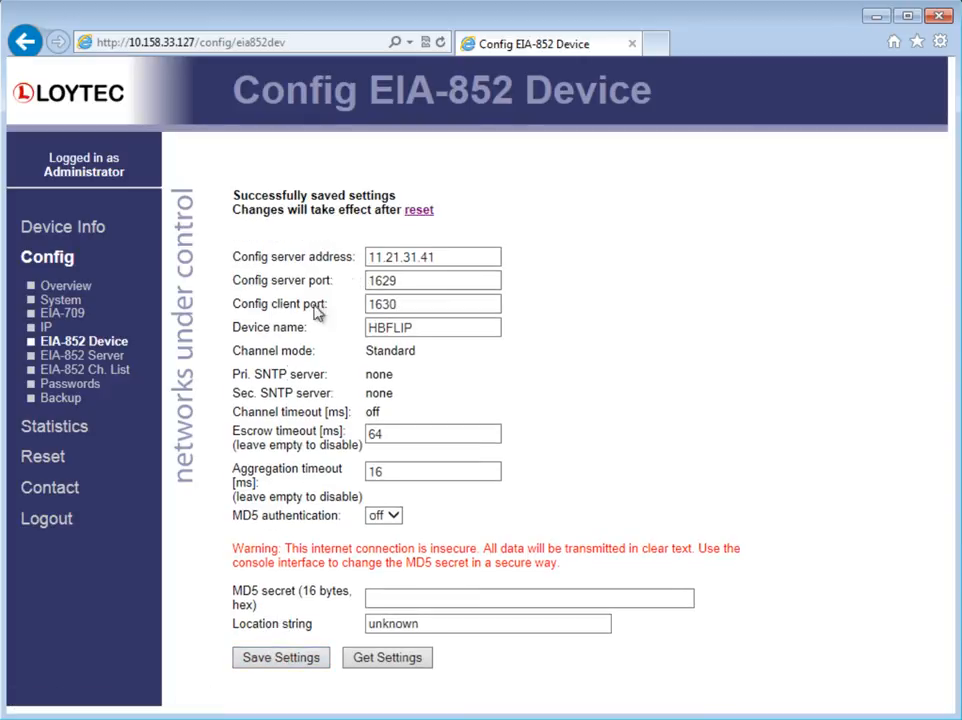
{"action": "left_click", "coordinate": [410, 212]}
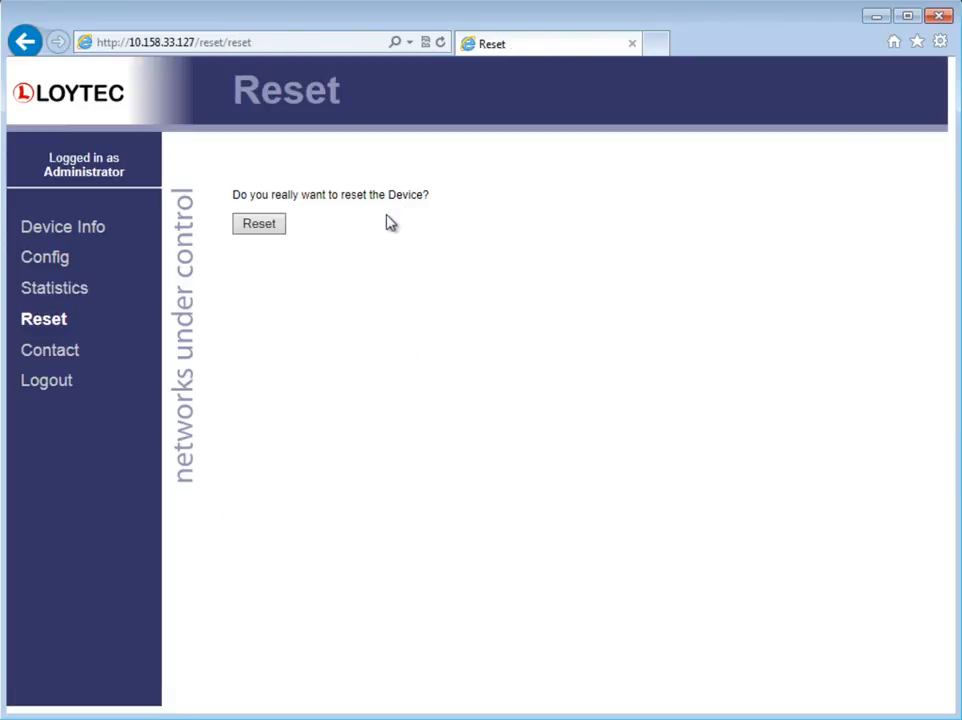
{"action": "left_click", "coordinate": [276, 227]}
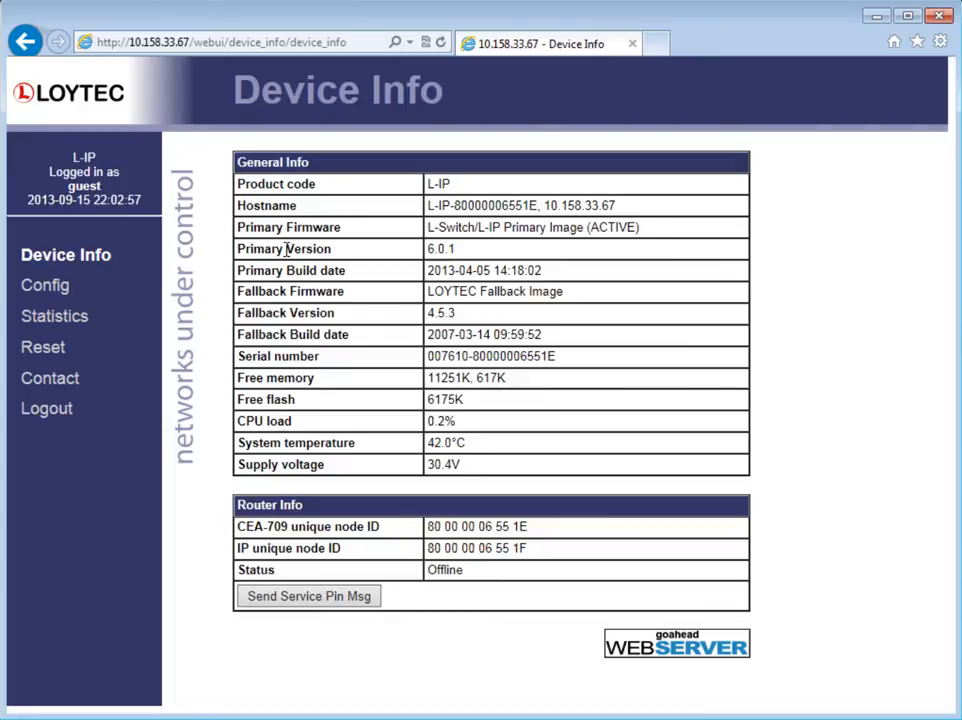
Step: Open the configuration of the L-IP at 10.158.33.67 and log in as admin with the account password
{"action": "left_click", "coordinate": [30, 294]}
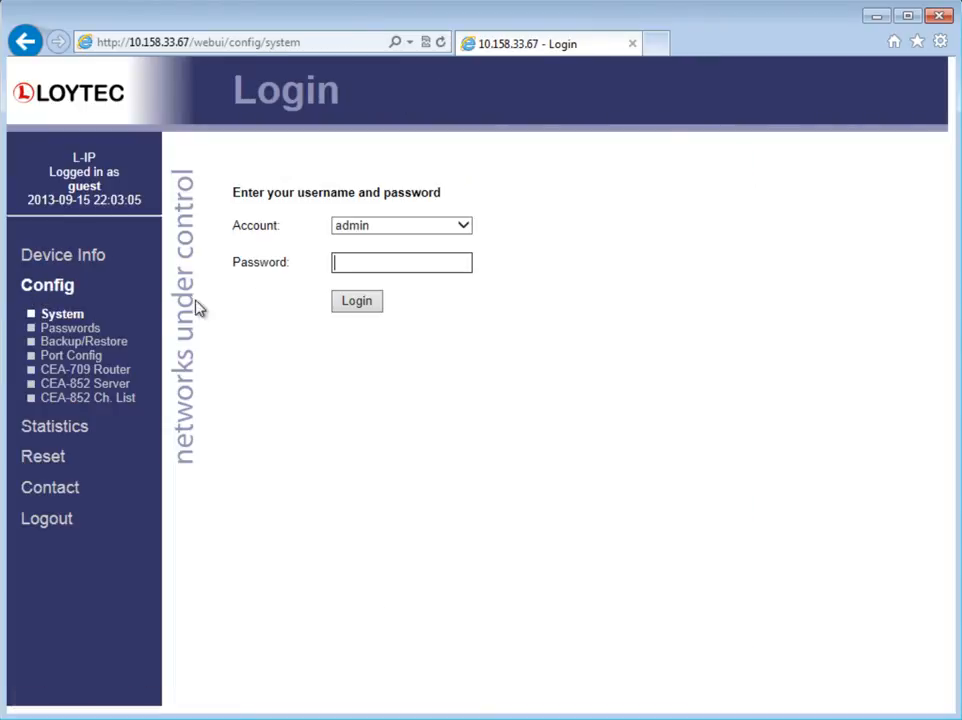
{"action": "type", "text": "loytec"}
{"action": "left_click", "coordinate": [342, 308]}
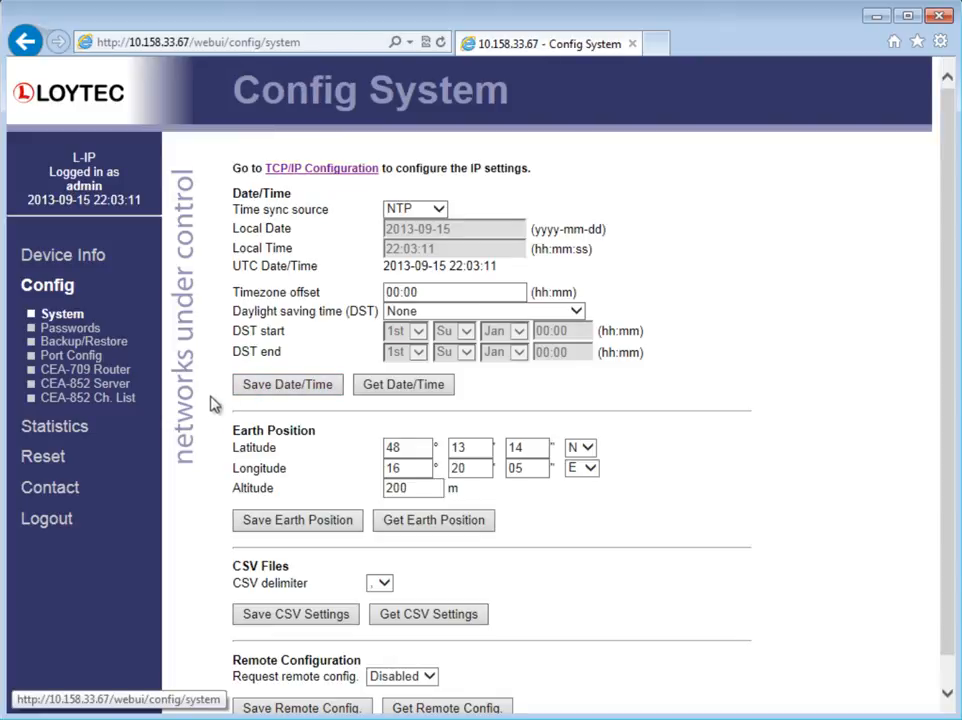
Step: Try to assign the HBFLIP channel member to a NAT router at 11.21.31.41 in the CEA-852 channel list
{"action": "left_click", "coordinate": [116, 409]}
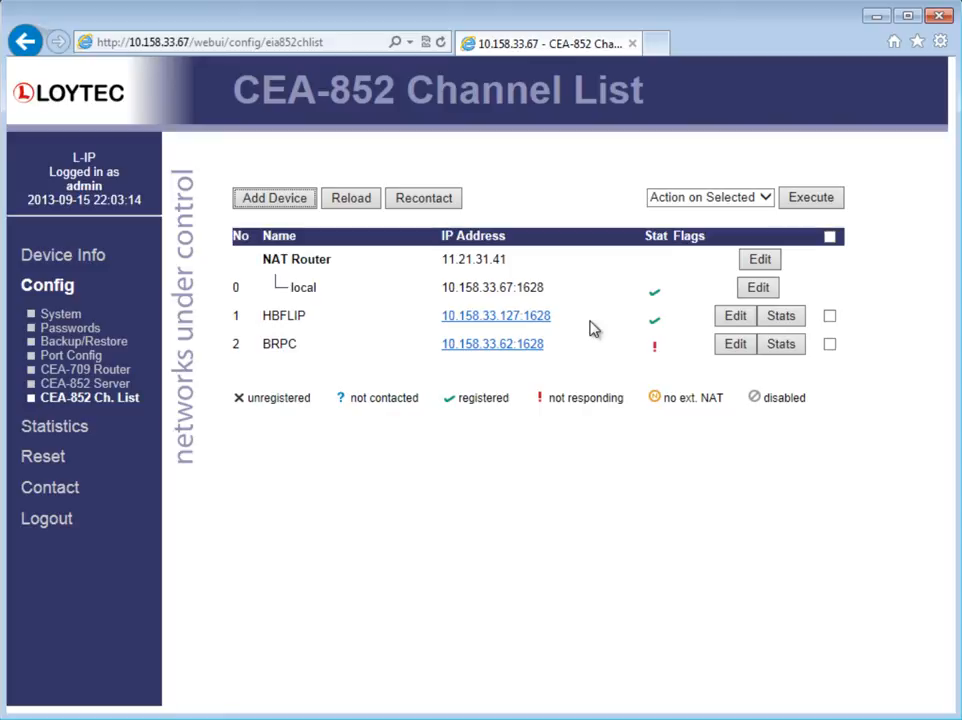
{"action": "left_click", "coordinate": [829, 316]}
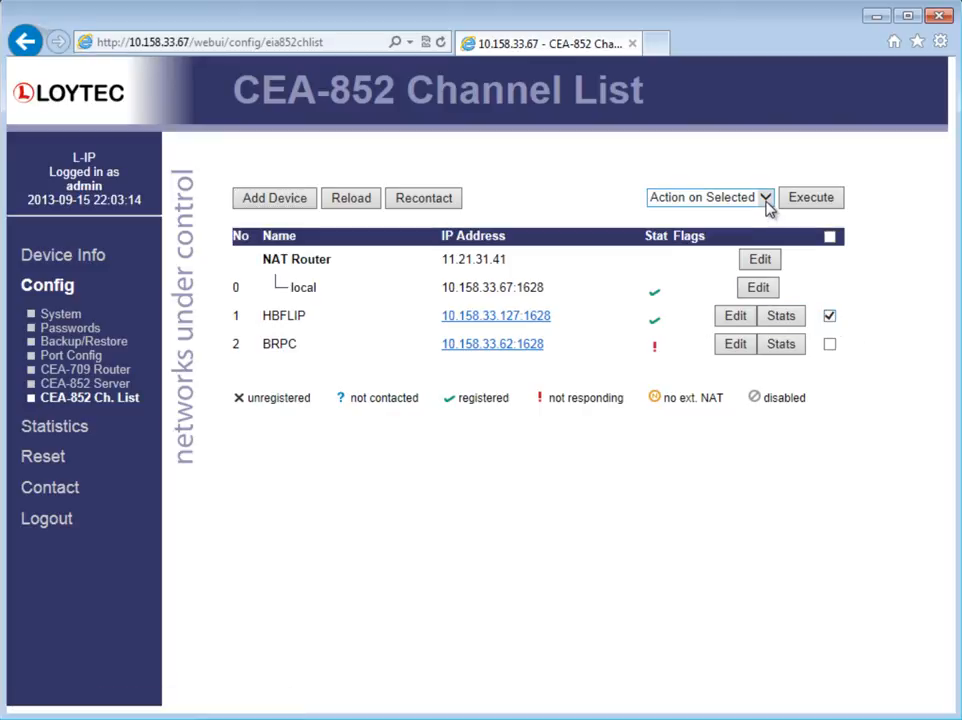
{"action": "left_click", "coordinate": [766, 199]}
{"action": "left_click", "coordinate": [758, 257]}
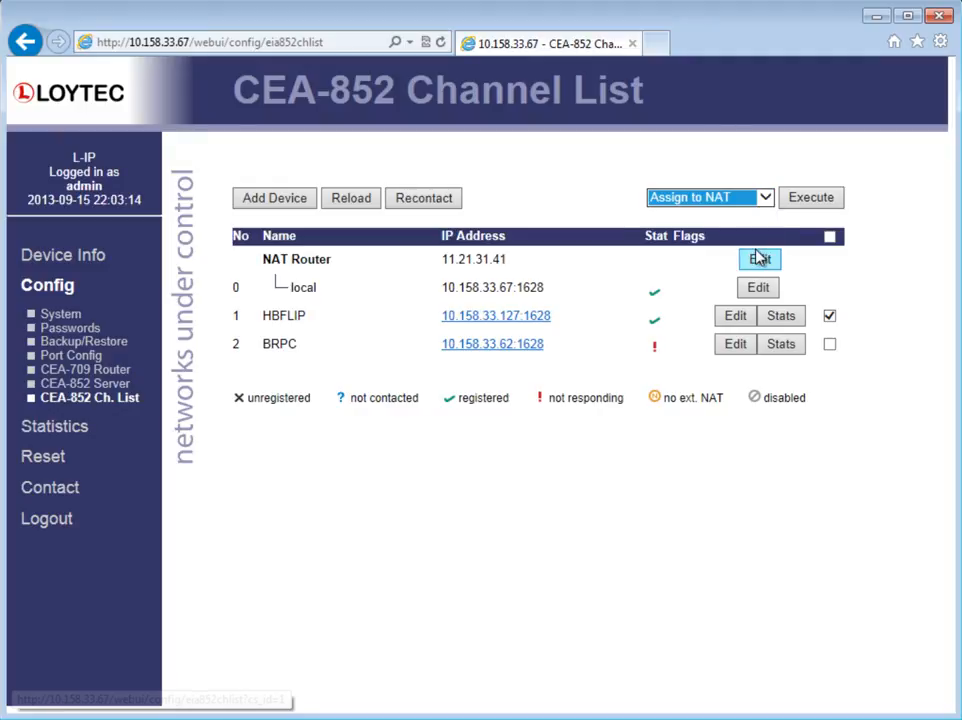
{"action": "left_click", "coordinate": [796, 200]}
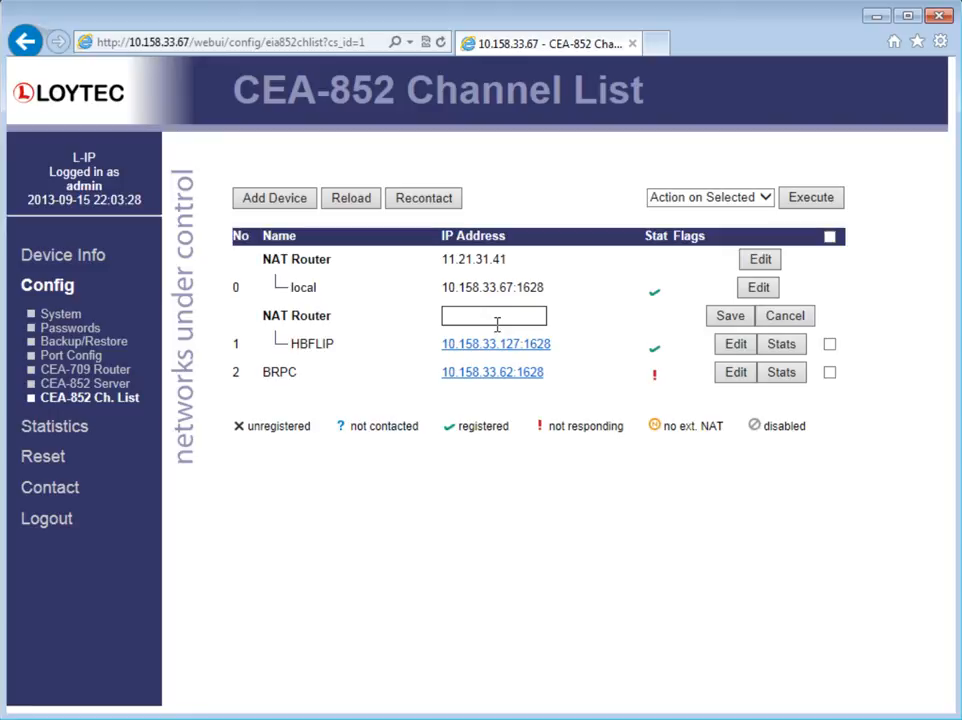
{"action": "type", "text": "11.21.31.41"}
{"action": "left_click", "coordinate": [728, 318]}
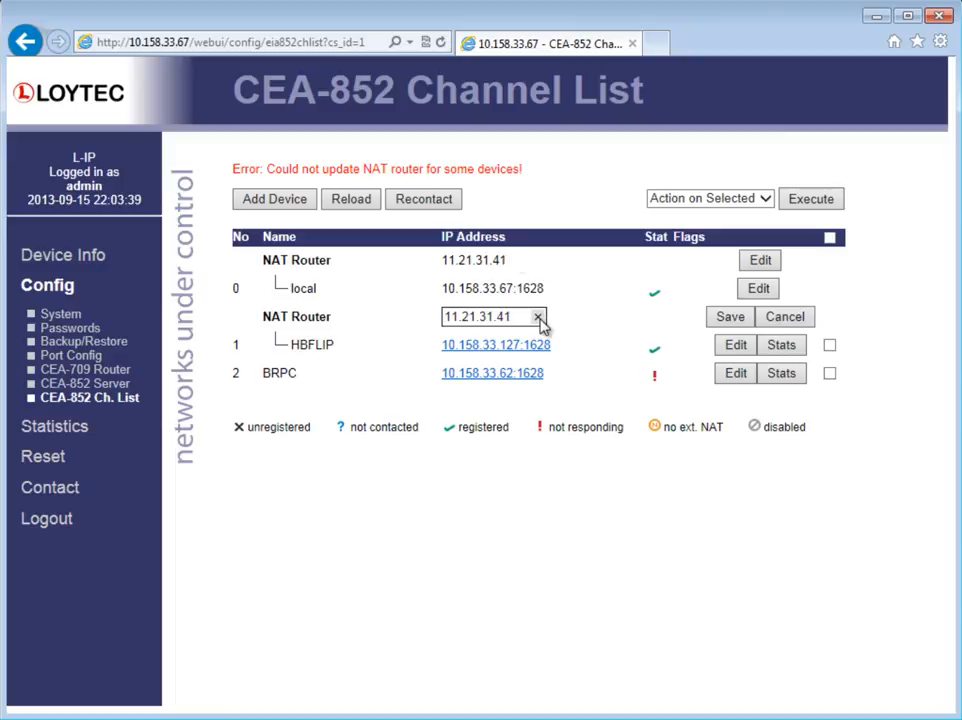
Step: Edit the HBFLIP channel member's port to 1630 and save the entry
{"action": "left_click", "coordinate": [734, 346]}
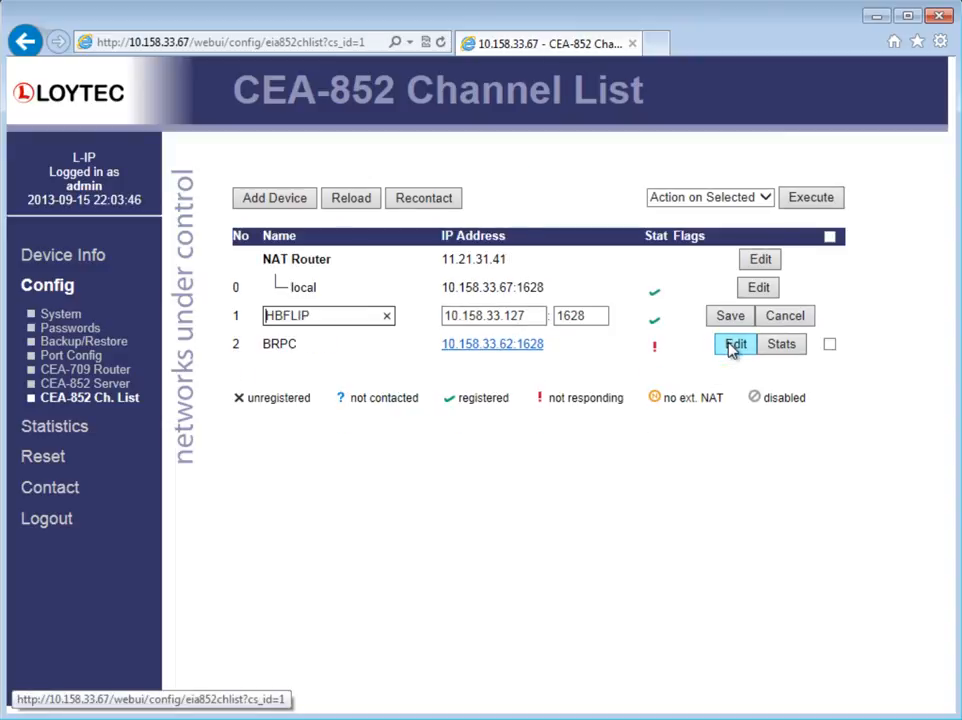
{"action": "left_click", "coordinate": [598, 315]}
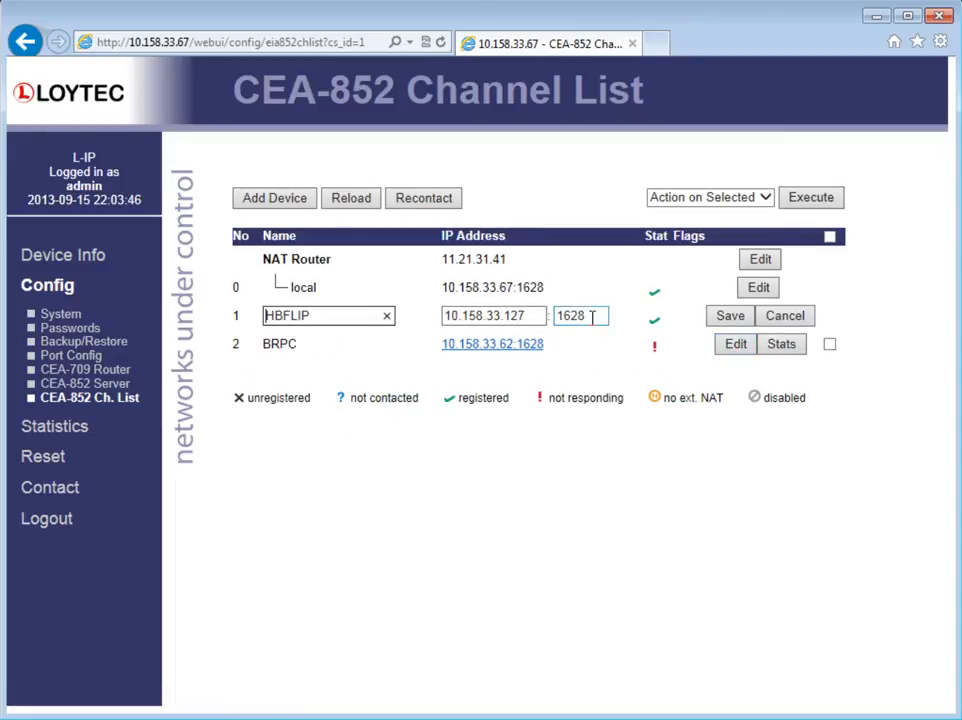
{"action": "key", "text": "BackSpace"}
{"action": "key", "text": "BackSpace"}
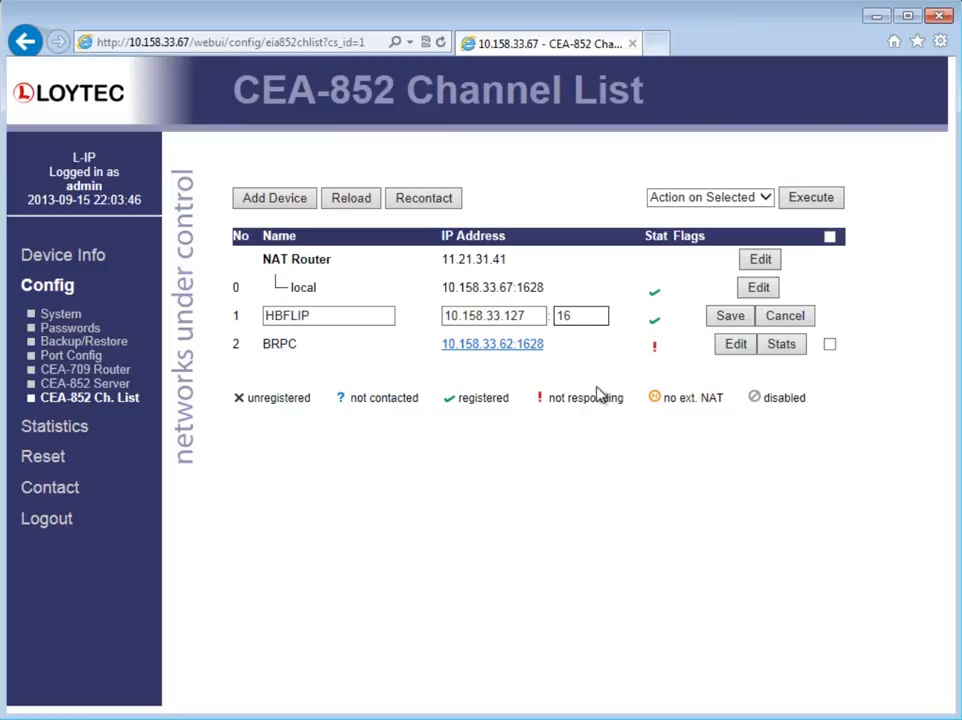
{"action": "type", "text": "30"}
{"action": "left_click", "coordinate": [730, 317]}
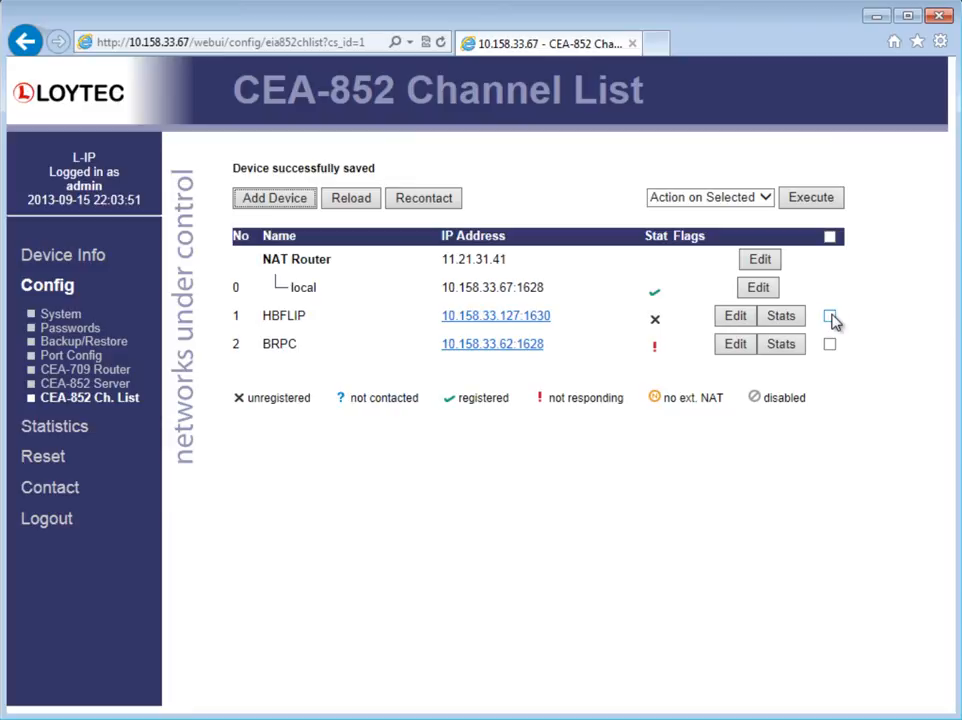
Step: Assign the HBFLIP member to the NAT router at 11.21.31.41 and save
{"action": "left_click", "coordinate": [830, 316]}
{"action": "left_click", "coordinate": [763, 197]}
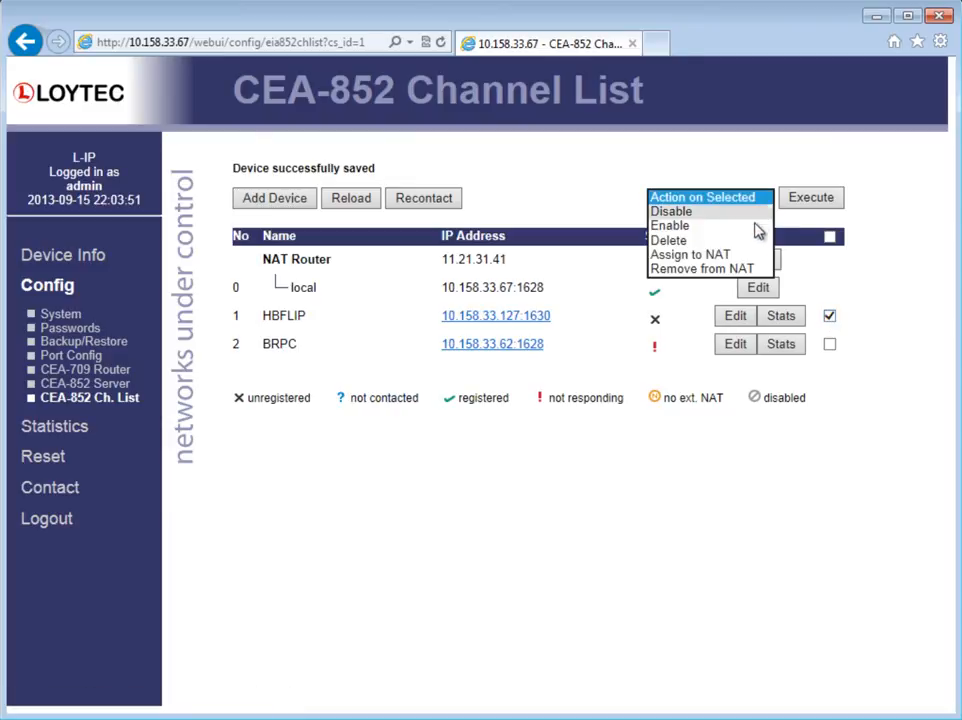
{"action": "left_click", "coordinate": [756, 254]}
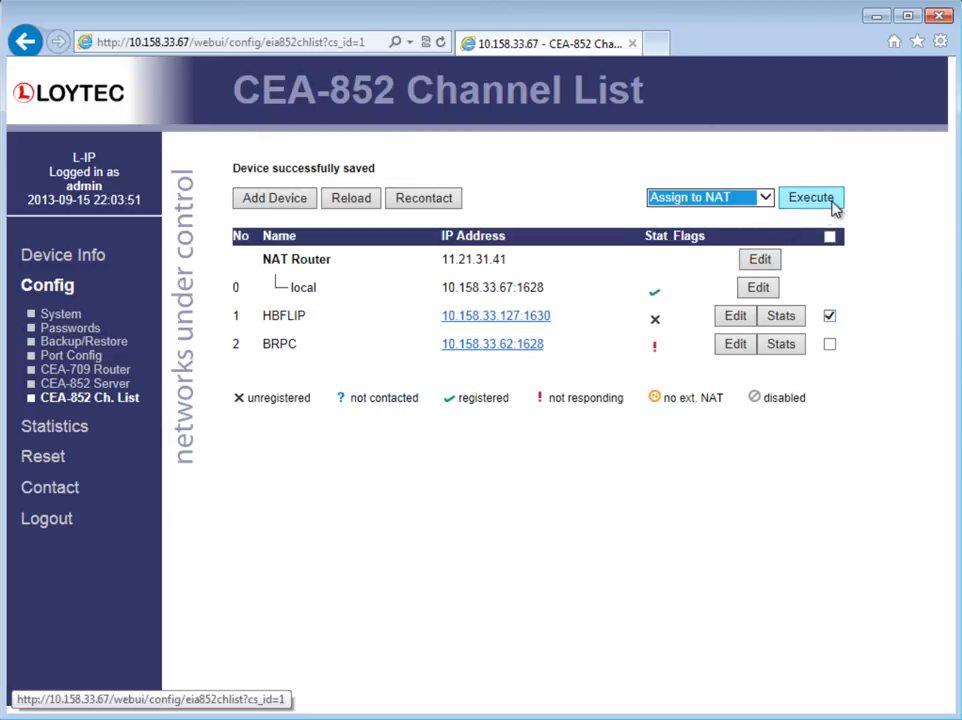
{"action": "left_click", "coordinate": [833, 201]}
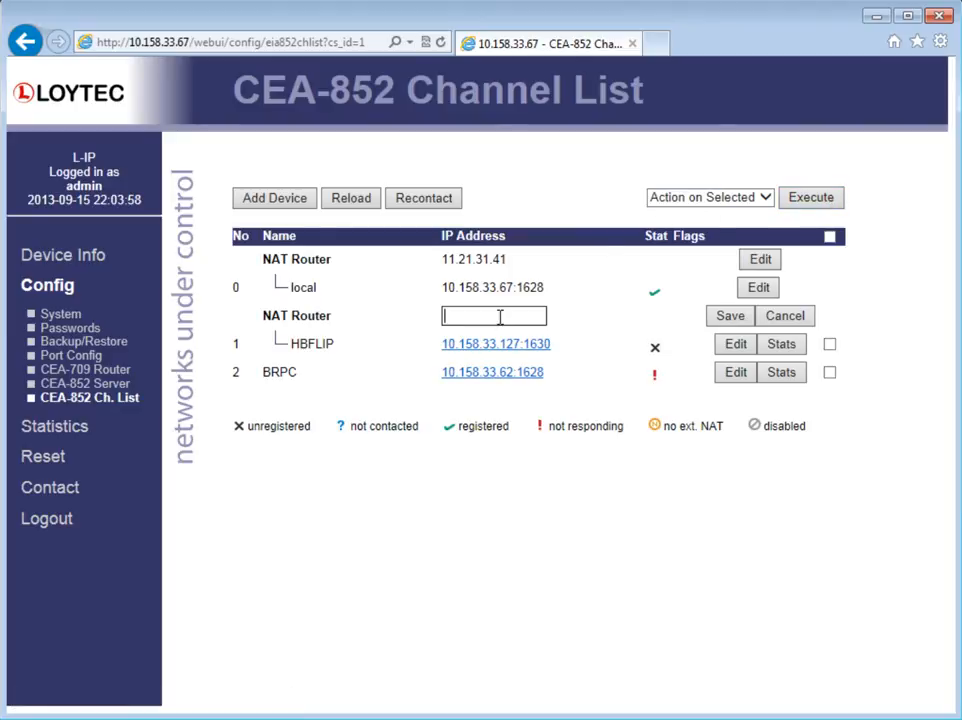
{"action": "type", "text": "11.21.31.41"}
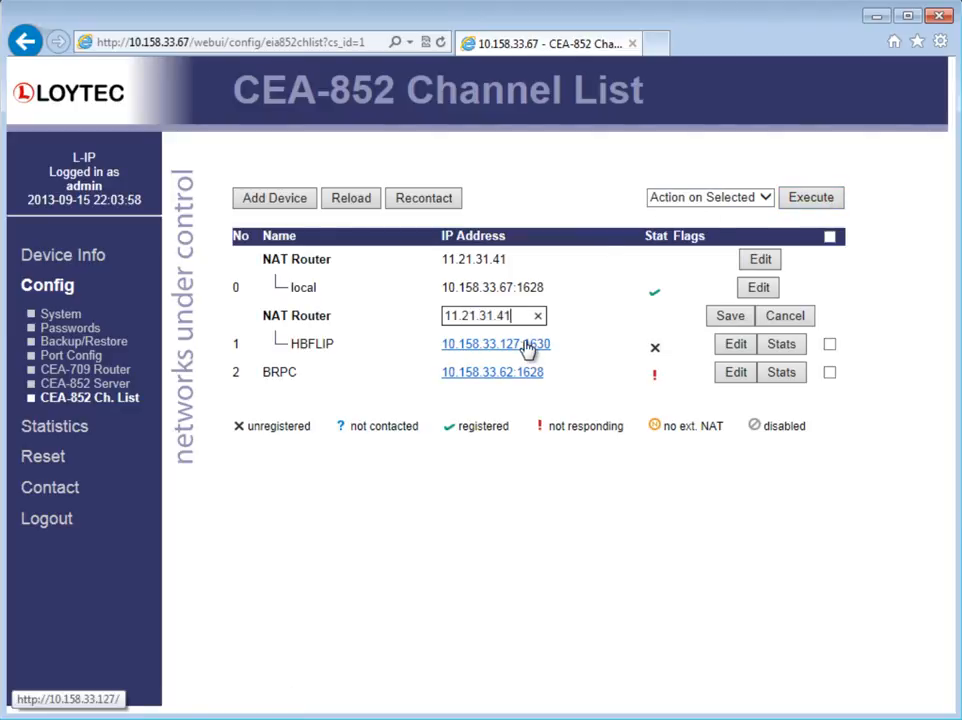
{"action": "left_click", "coordinate": [726, 318]}
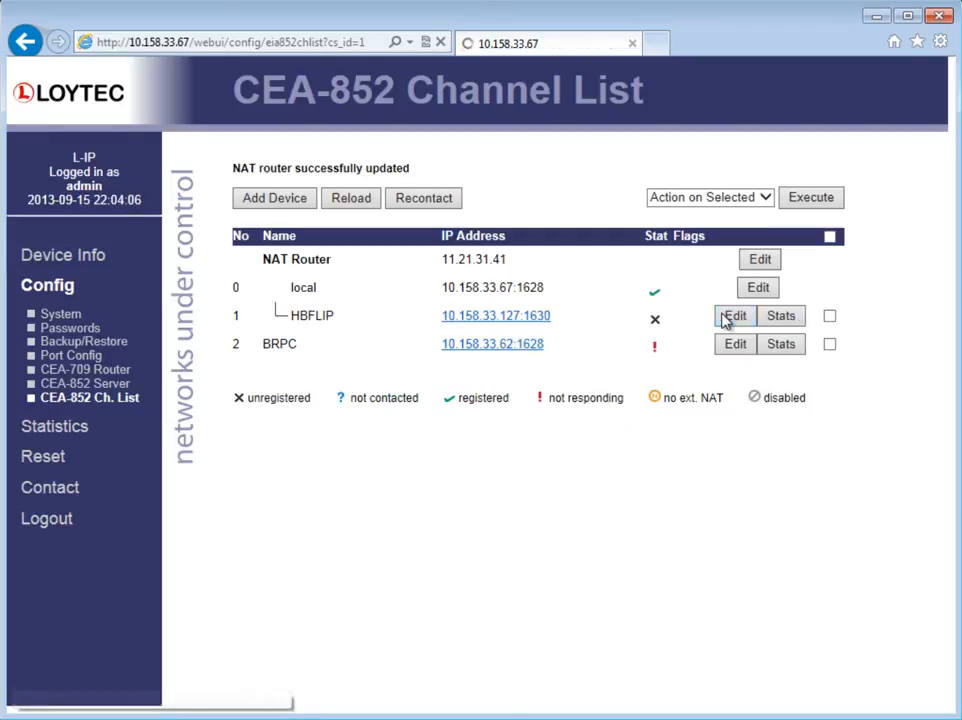
Step: Enable the HBFLIP channel member in the CEA-852 channel list
{"action": "left_click", "coordinate": [829, 316]}
{"action": "left_click", "coordinate": [766, 199]}
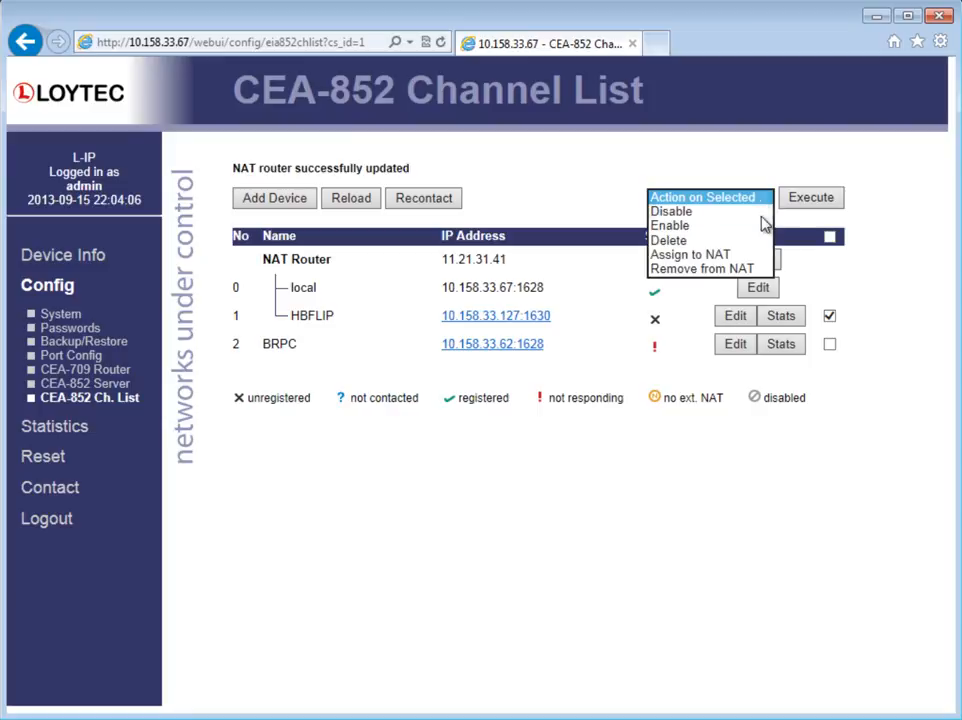
{"action": "left_click", "coordinate": [748, 226]}
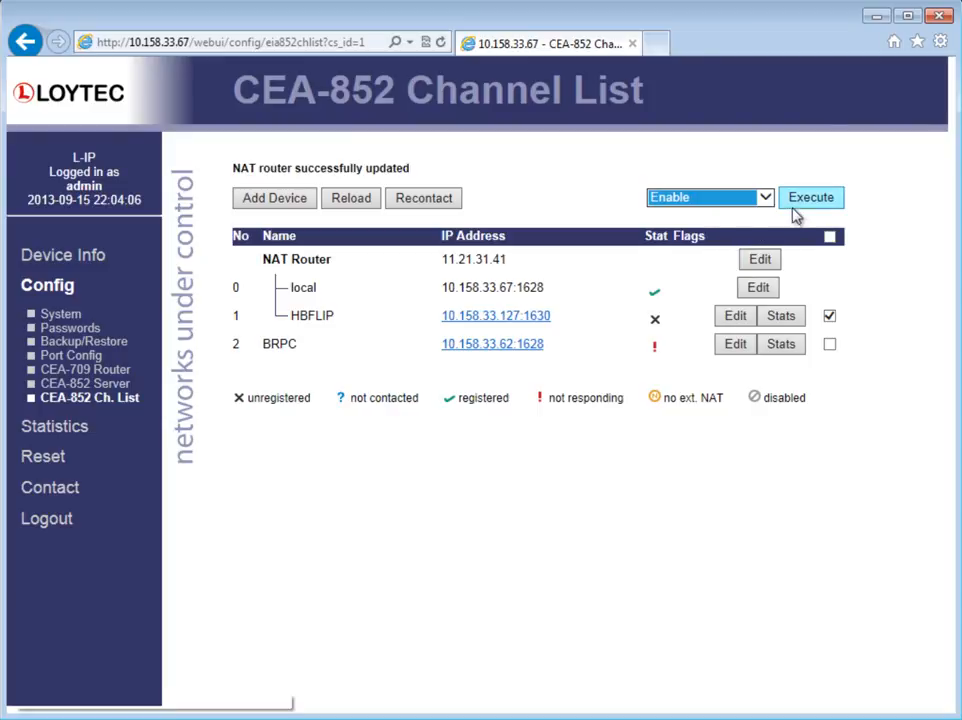
{"action": "left_click", "coordinate": [801, 199]}
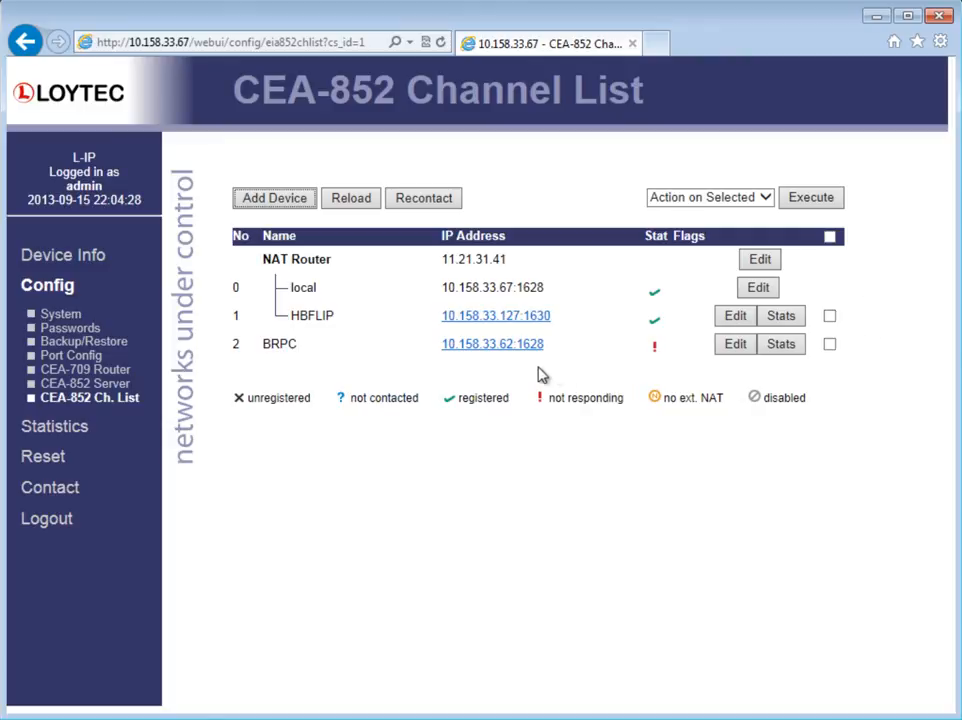
Step: Assign the BRPC channel member to a new NAT router with address 10.20.30.40 and save it
{"action": "left_click", "coordinate": [829, 344]}
{"action": "left_click", "coordinate": [760, 197]}
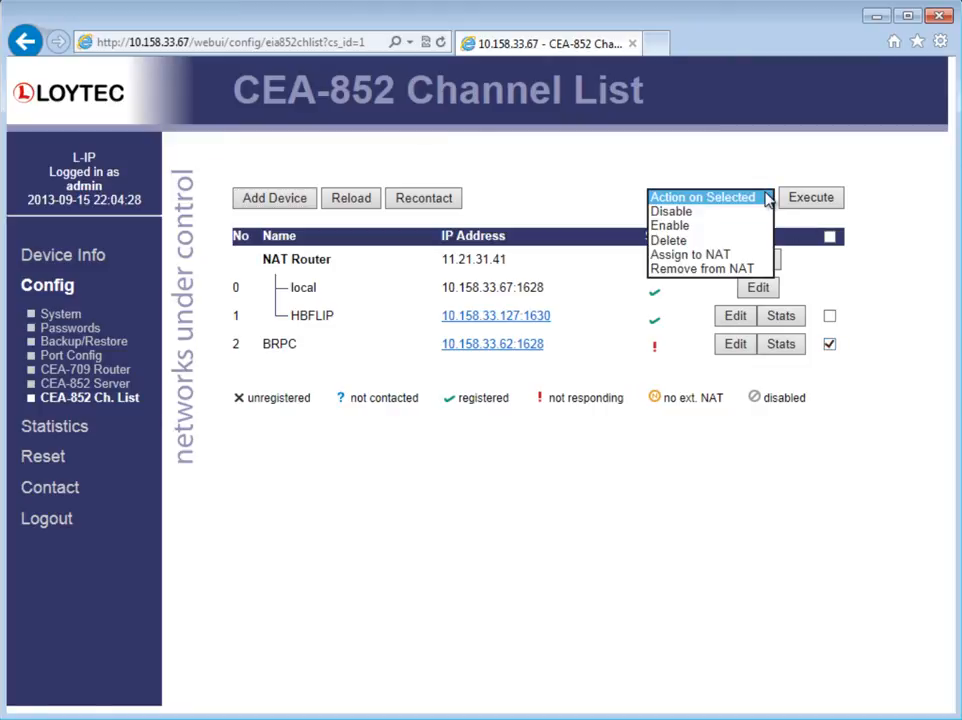
{"action": "left_click", "coordinate": [756, 254]}
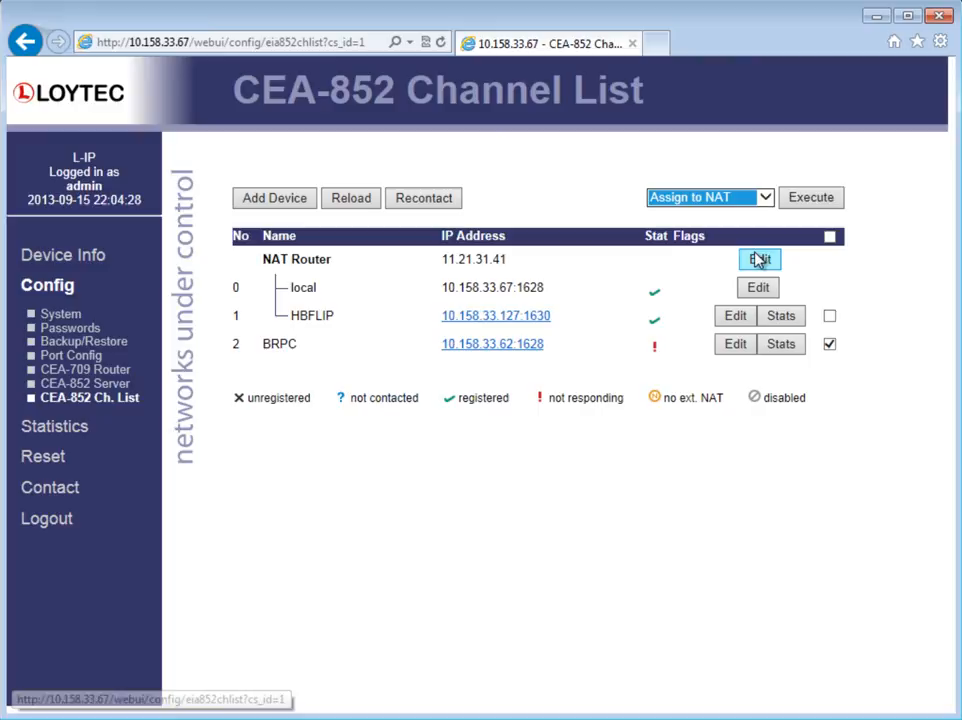
{"action": "left_click", "coordinate": [813, 203]}
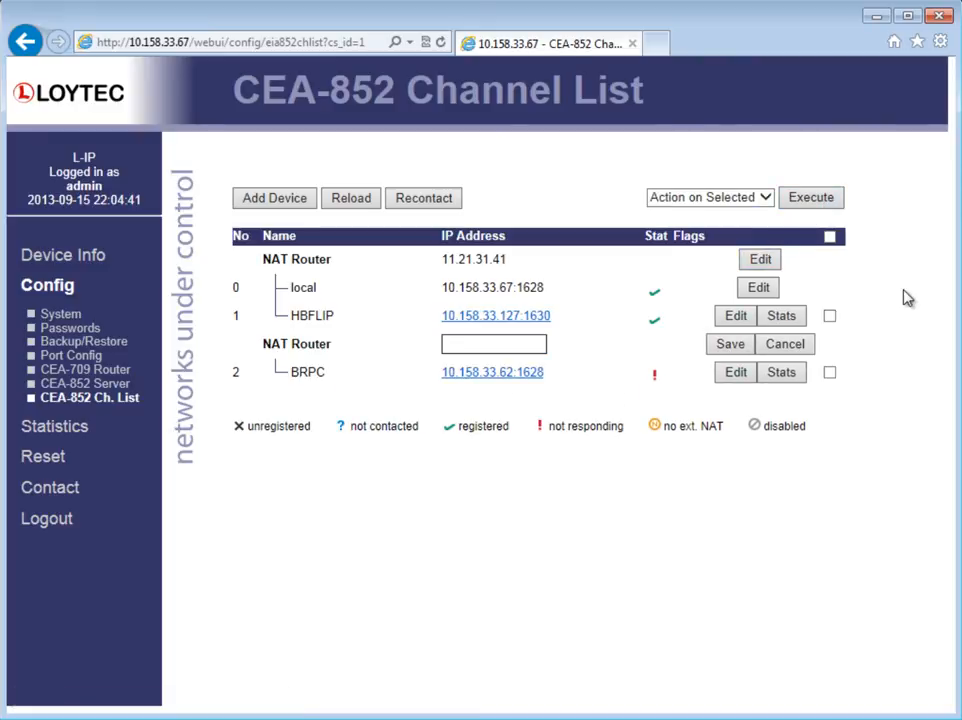
{"action": "type", "text": "10.20.30.40"}
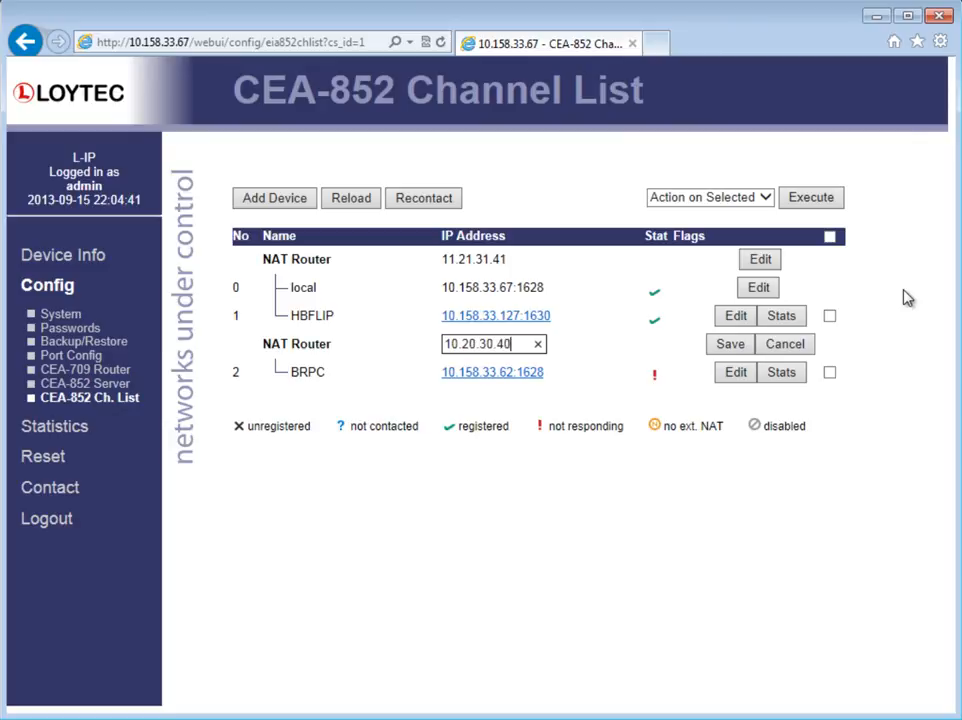
{"action": "left_click", "coordinate": [733, 347]}
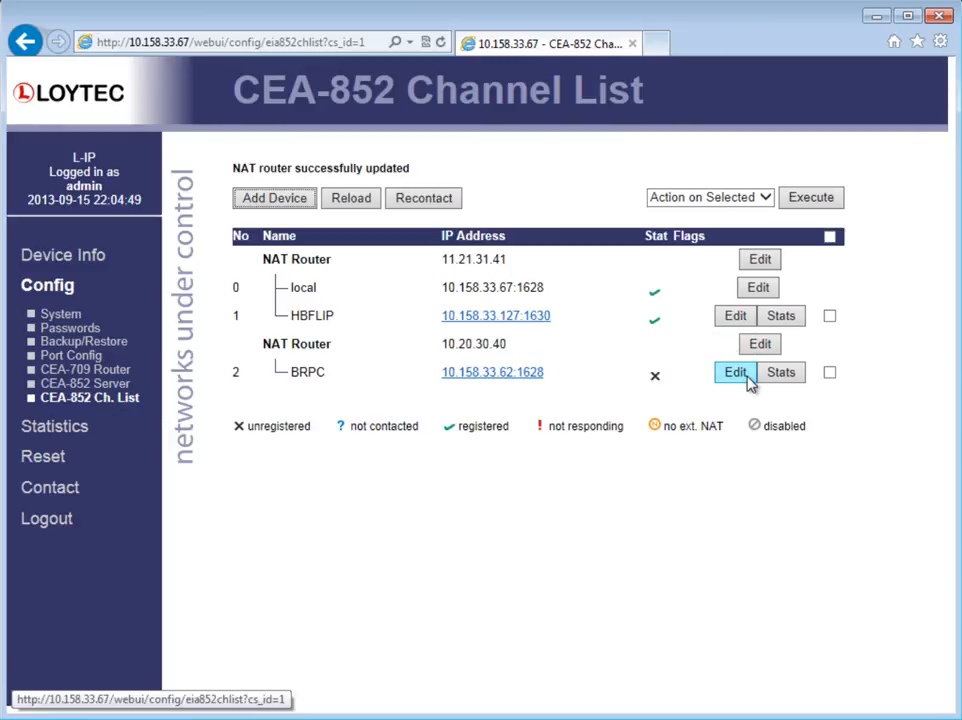
Step: Enable the BRPC channel member in the channel list
{"action": "left_click", "coordinate": [829, 373]}
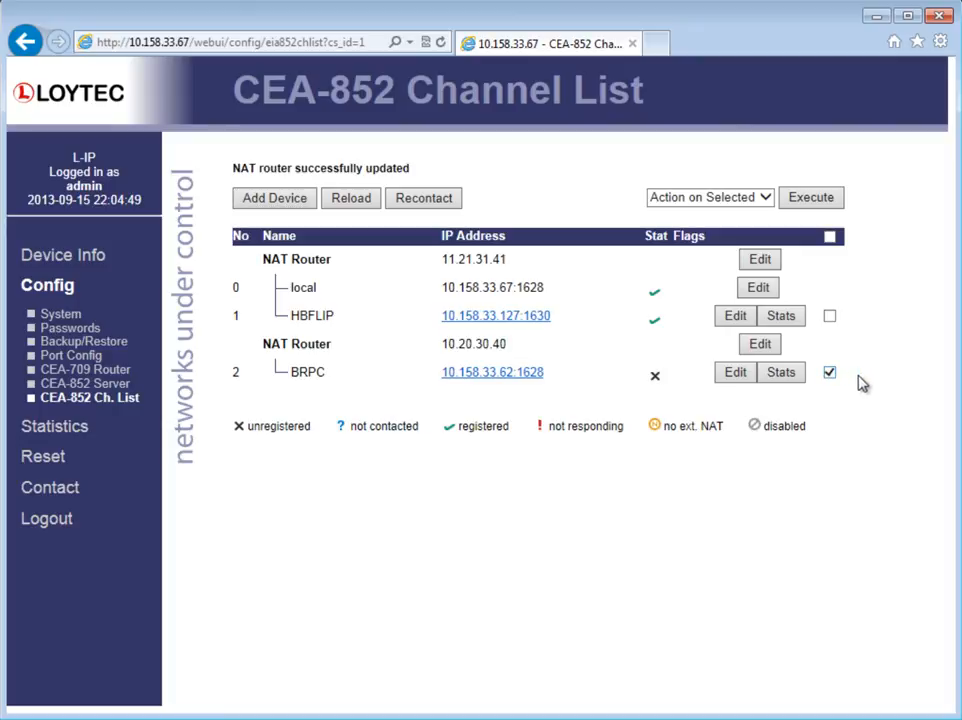
{"action": "left_click", "coordinate": [766, 197]}
{"action": "left_click", "coordinate": [756, 226]}
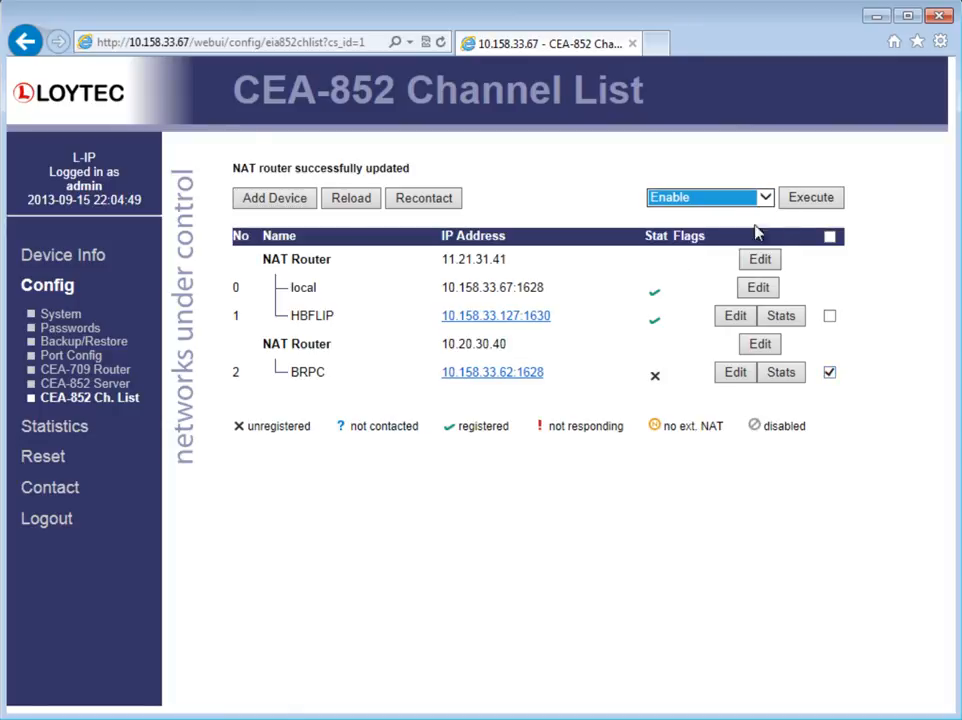
{"action": "left_click", "coordinate": [808, 199]}
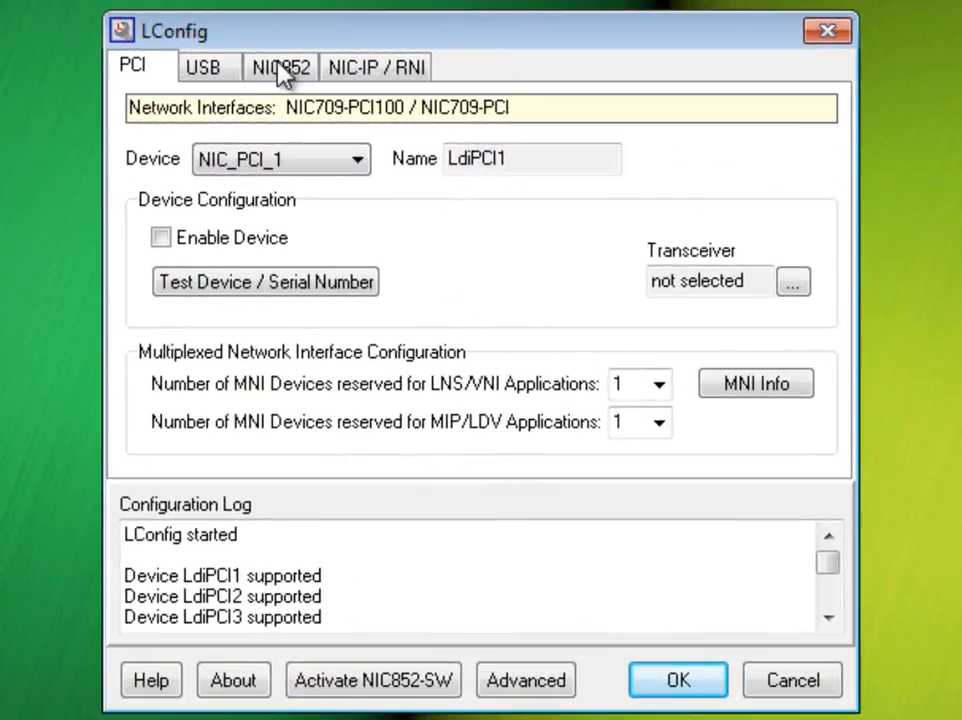
Step: Switch to LConfig, open the NIC852 device's CNIP configuration and turn on Allow NAT Routing
{"action": "left_click", "coordinate": [287, 76]}
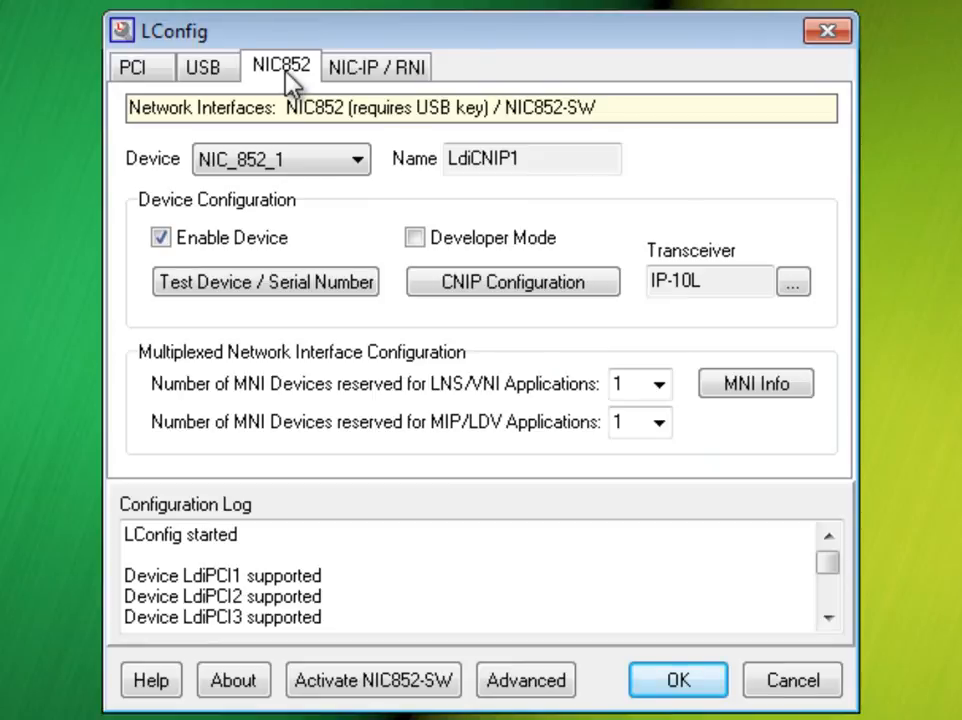
{"action": "left_click", "coordinate": [556, 289]}
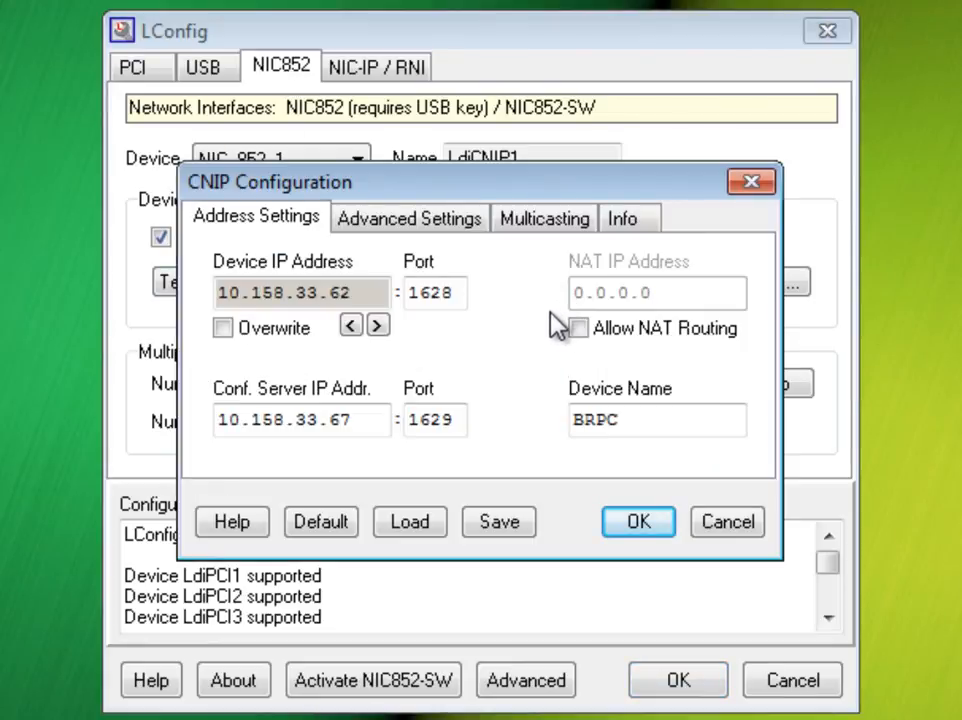
{"action": "left_click", "coordinate": [590, 336]}
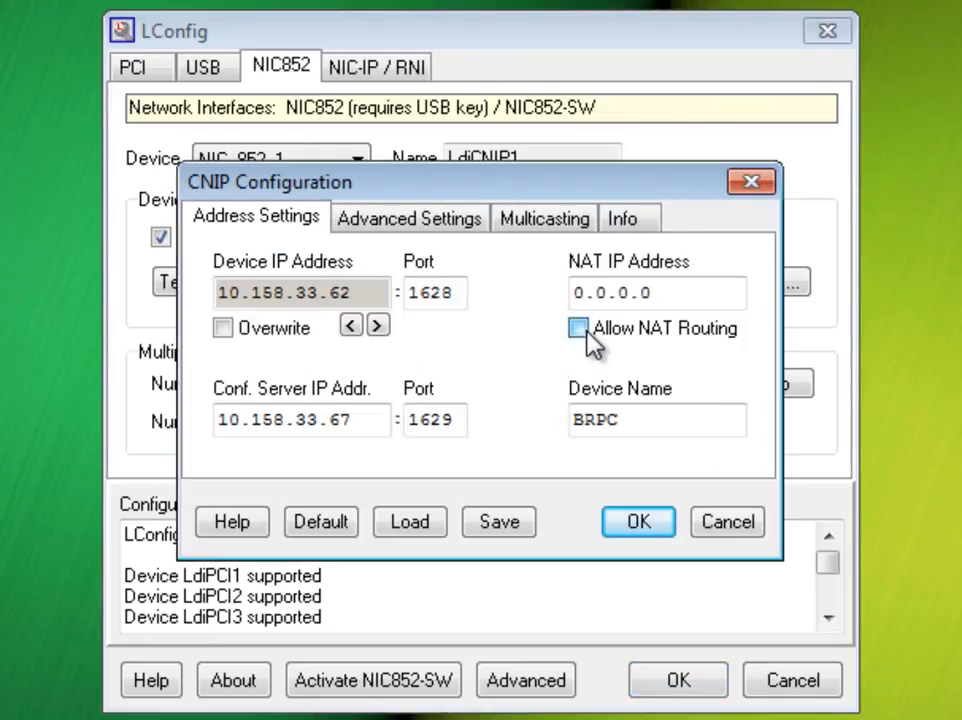
Step: Set the NAT IP address of the NIC852 device to 10.20.30.40
{"action": "left_click_drag", "start_coordinate": [652, 292], "coordinate": [553, 310]}
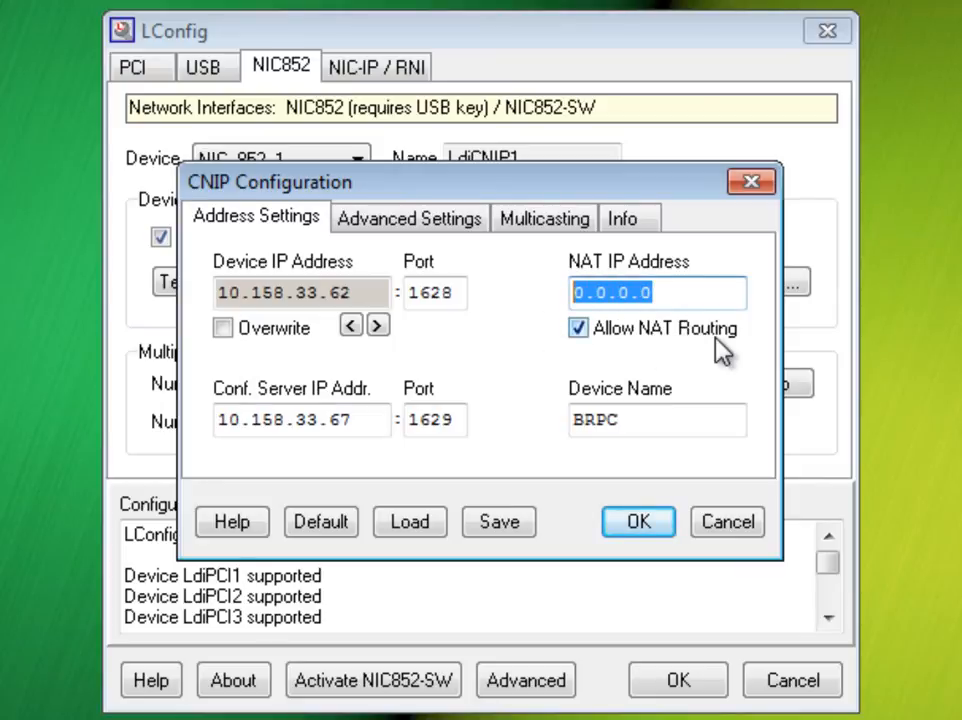
{"action": "type", "text": "10.20.30.40"}
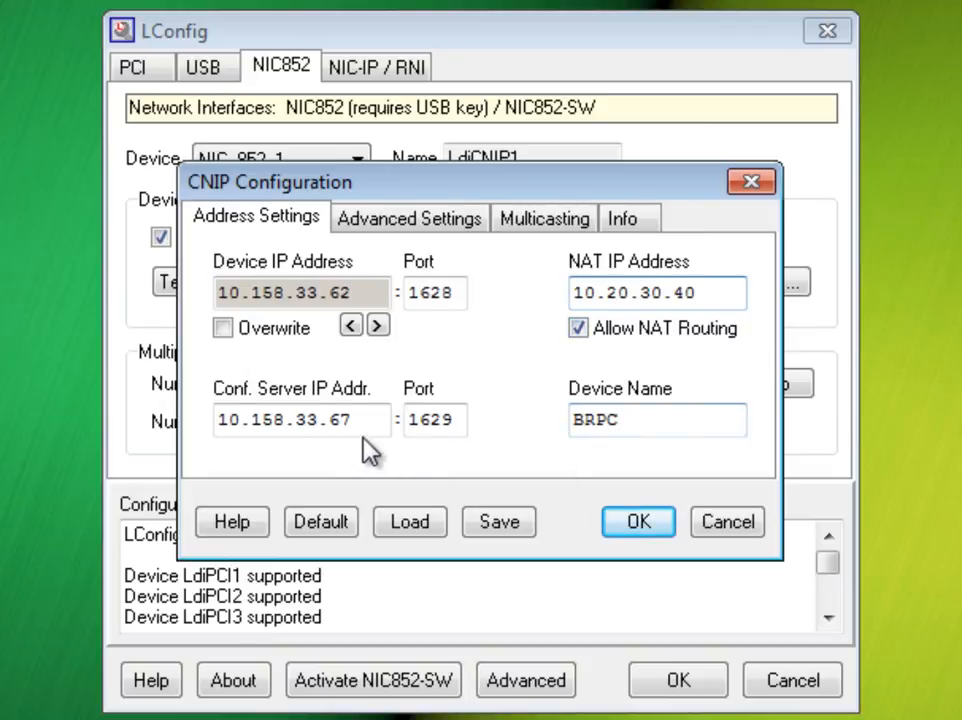
Step: Set the configuration server IP address to 11.21.31.41 and confirm the CNIP configuration
{"action": "left_click_drag", "start_coordinate": [374, 415], "coordinate": [198, 408]}
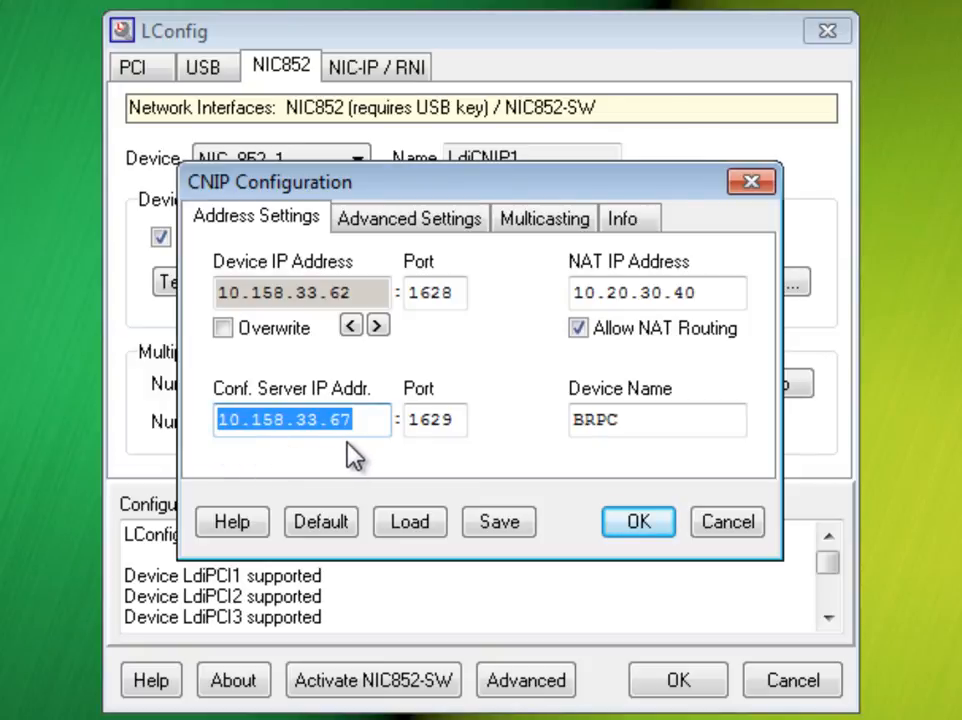
{"action": "type", "text": "11."}
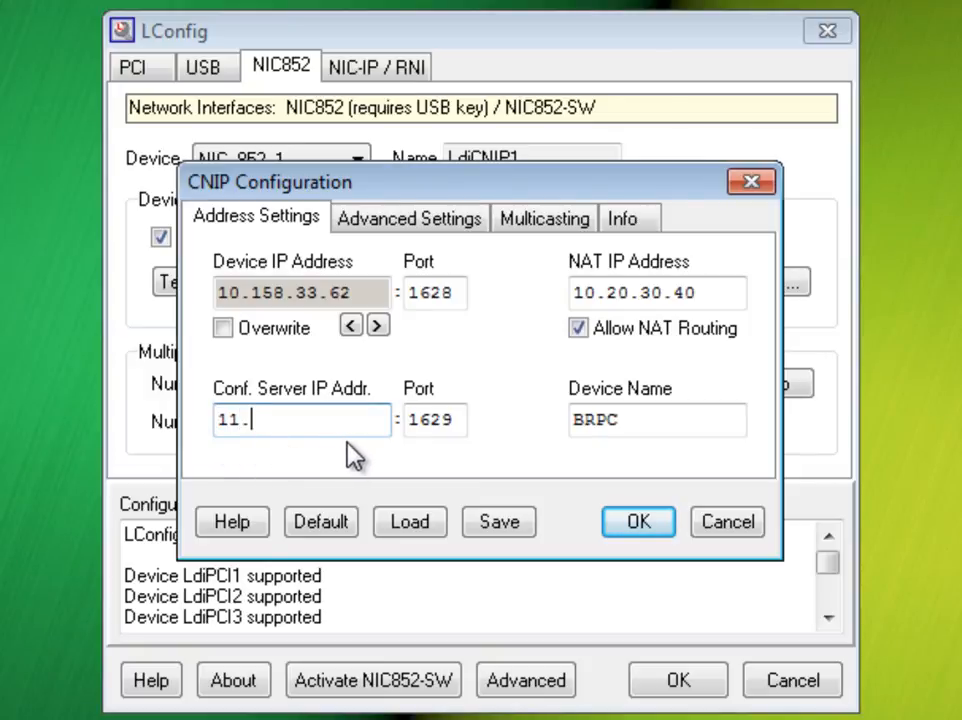
{"action": "type", "text": "21.31.41"}
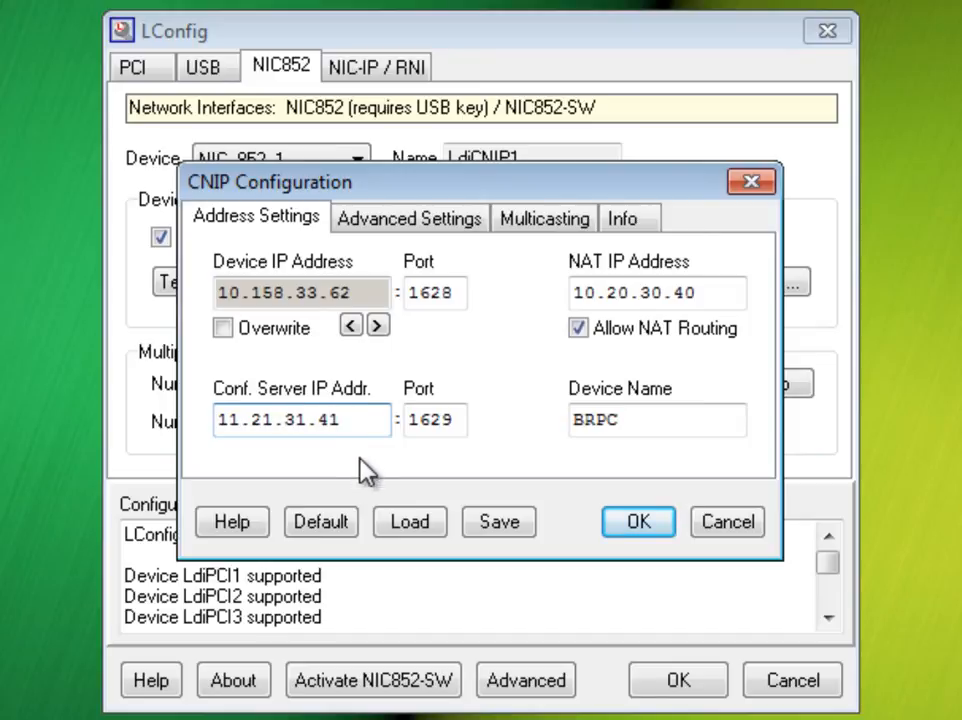
{"action": "left_click", "coordinate": [623, 522]}
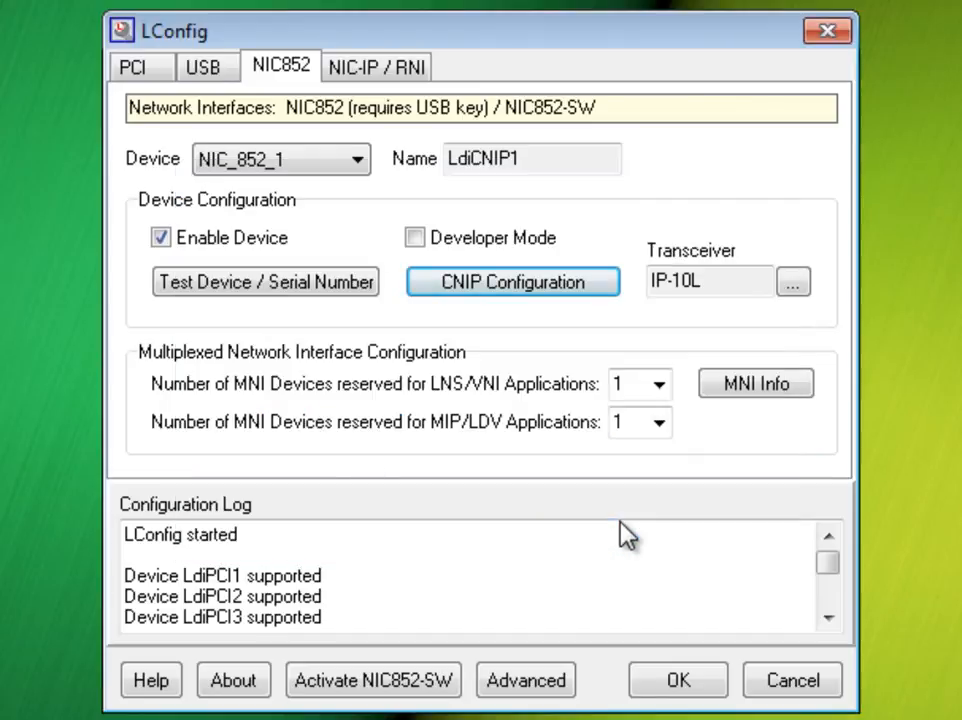
Step: Test the NIC852 device and read its serial number, dismissing the error dialog
{"action": "left_click", "coordinate": [368, 290]}
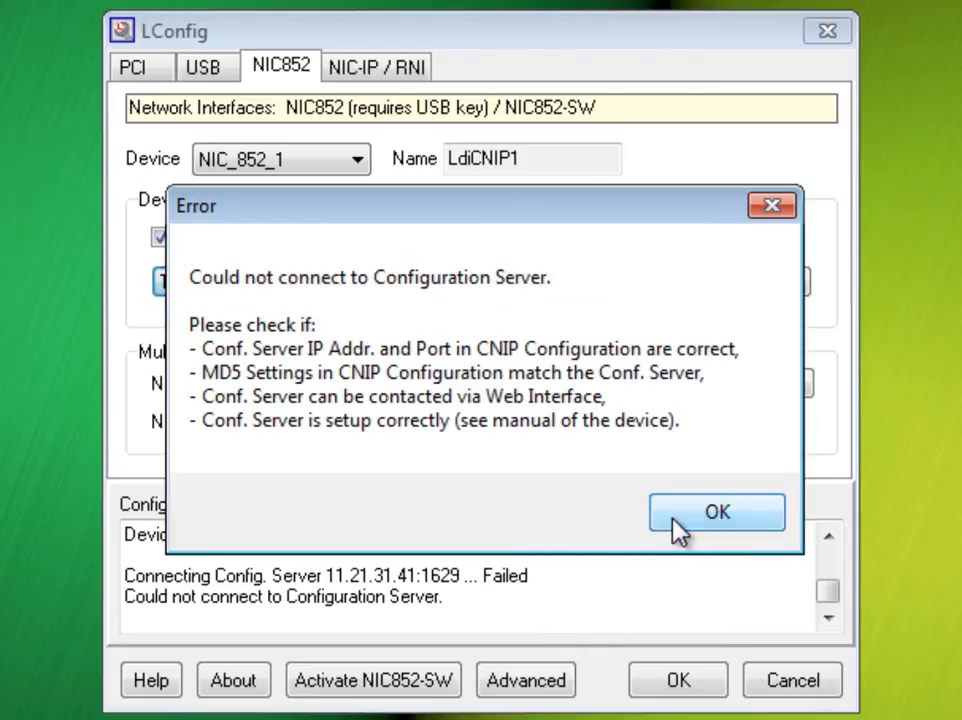
{"action": "left_click", "coordinate": [674, 524]}
{"action": "left_click", "coordinate": [620, 458]}
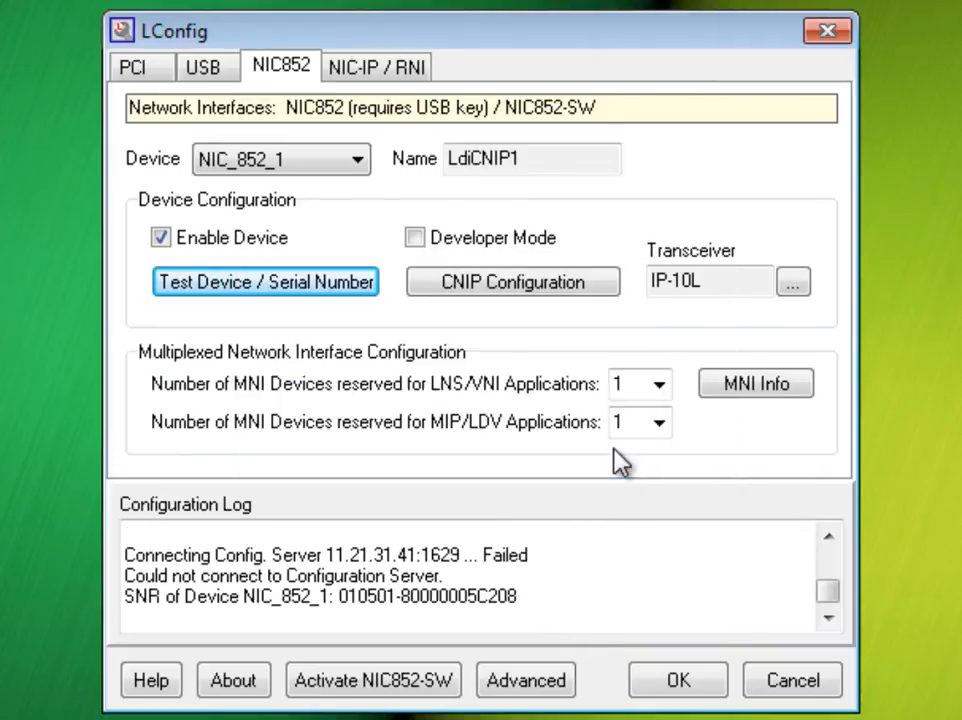
{"action": "left_click", "coordinate": [572, 292]}
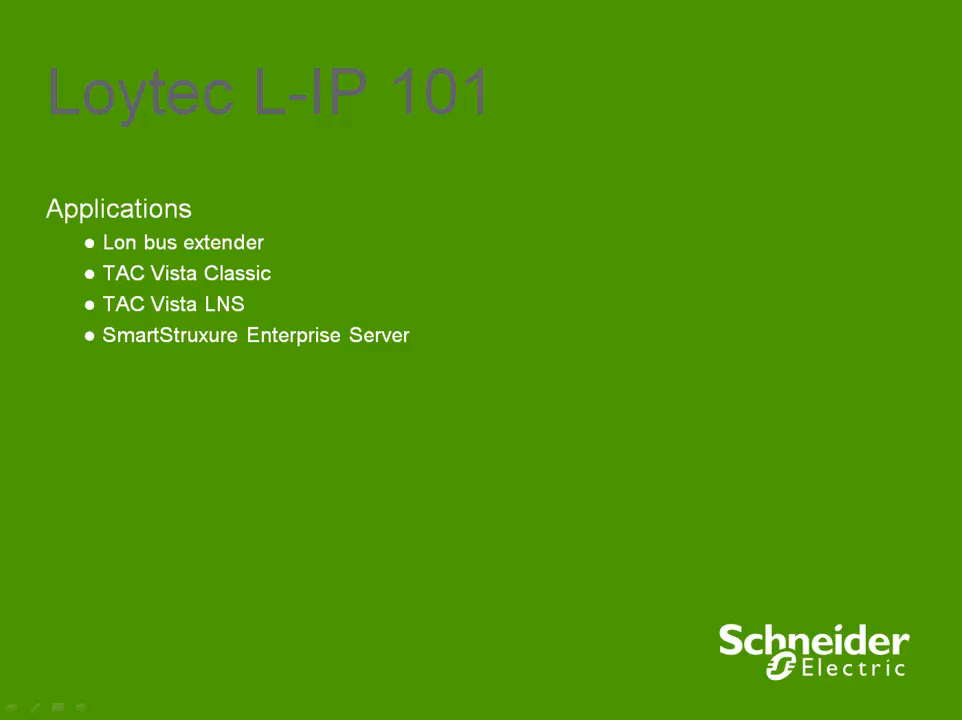
{"action": "key", "text": "Right"}
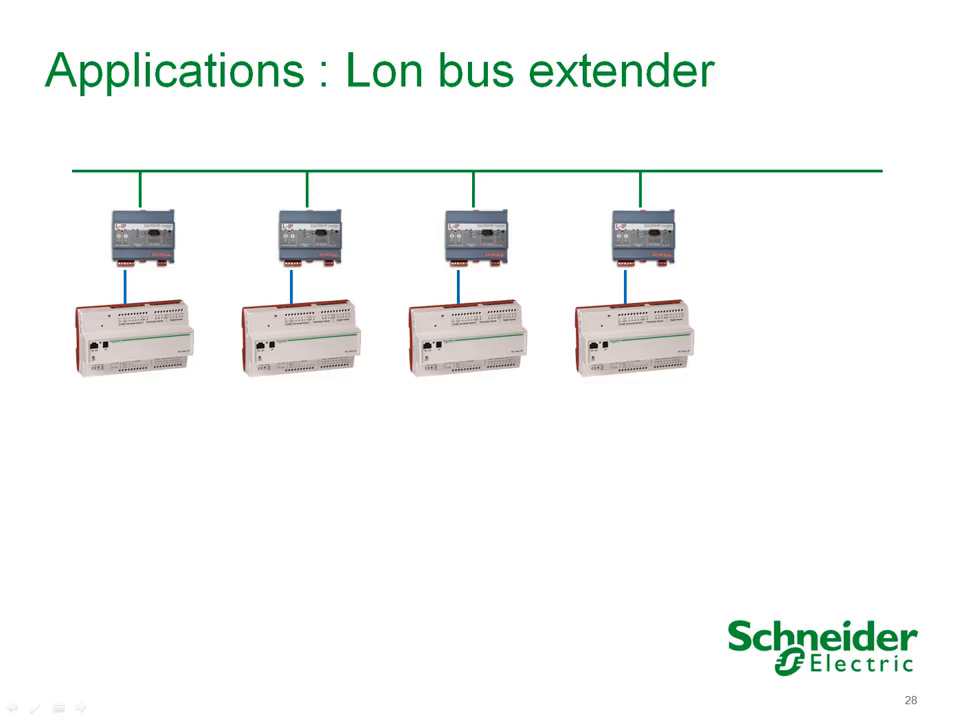
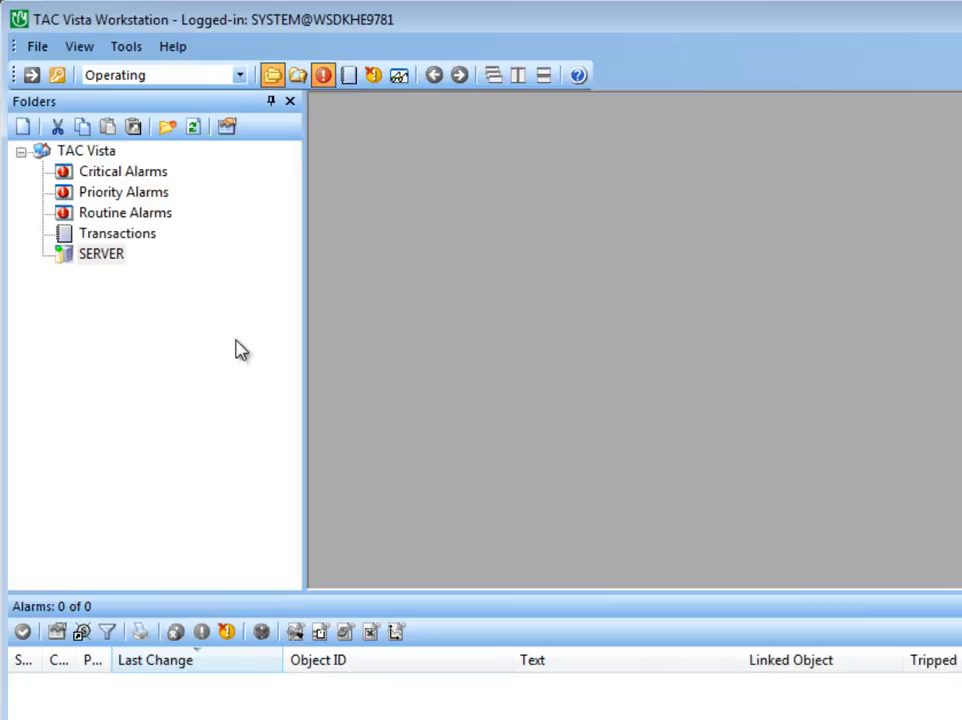
Step: Create a new Loytec communication port device under SERVER named NIC_852
{"action": "right_click", "coordinate": [103, 256]}
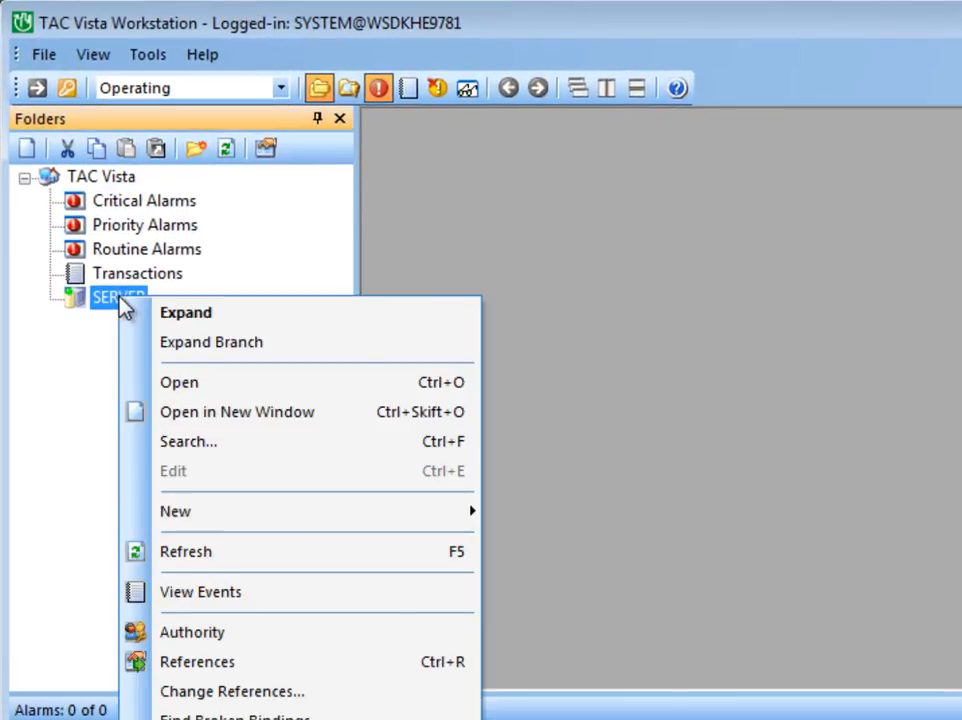
{"action": "mouse_move", "coordinate": [195, 520]}
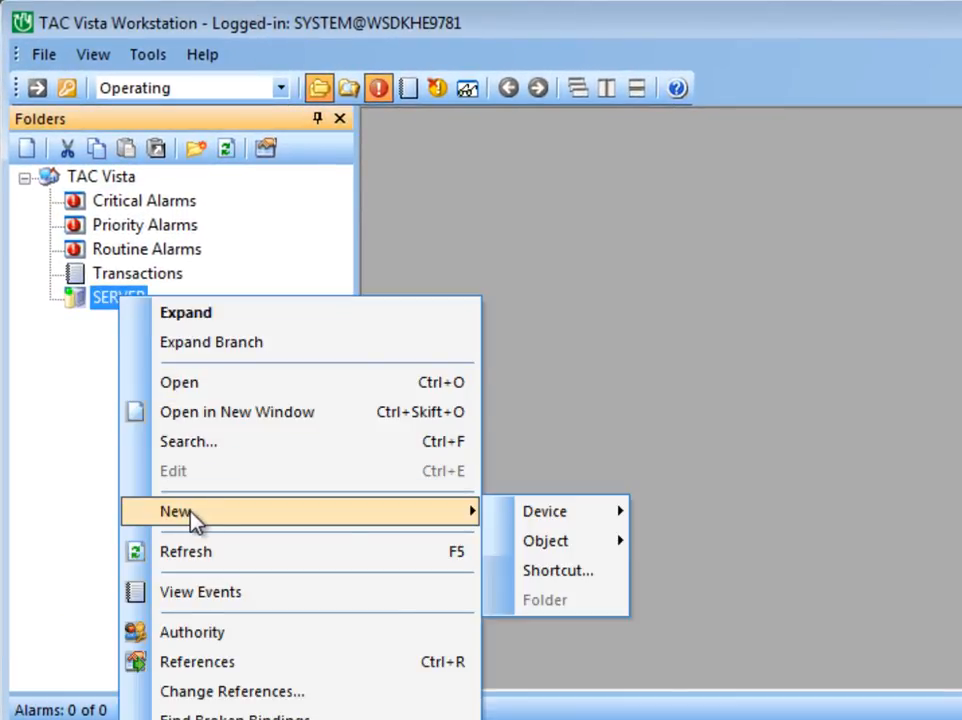
{"action": "mouse_move", "coordinate": [550, 522]}
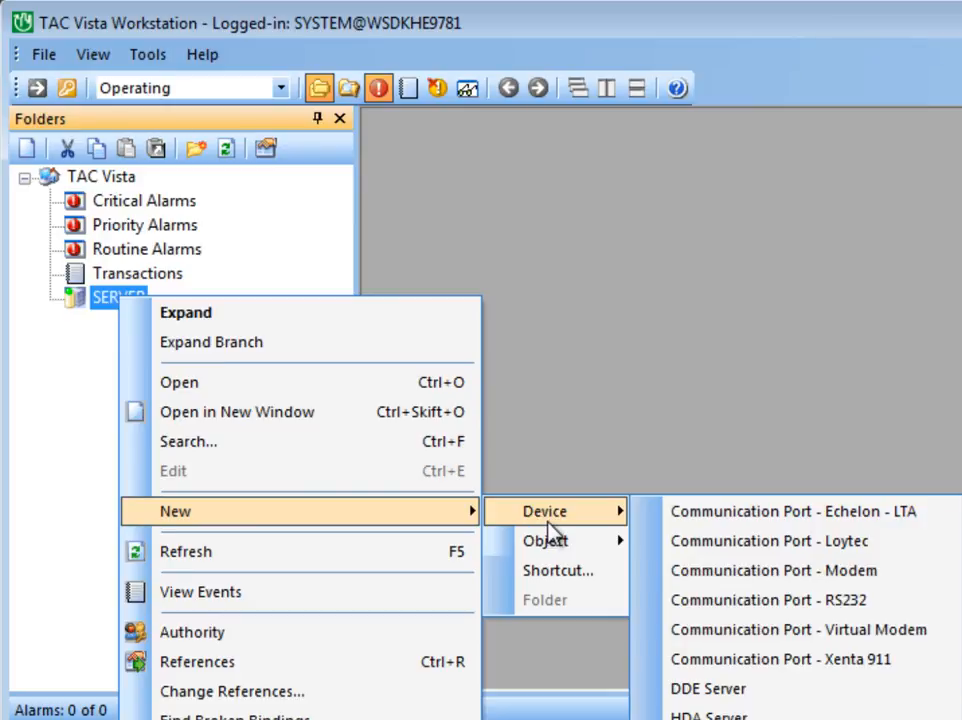
{"action": "left_click", "coordinate": [811, 555]}
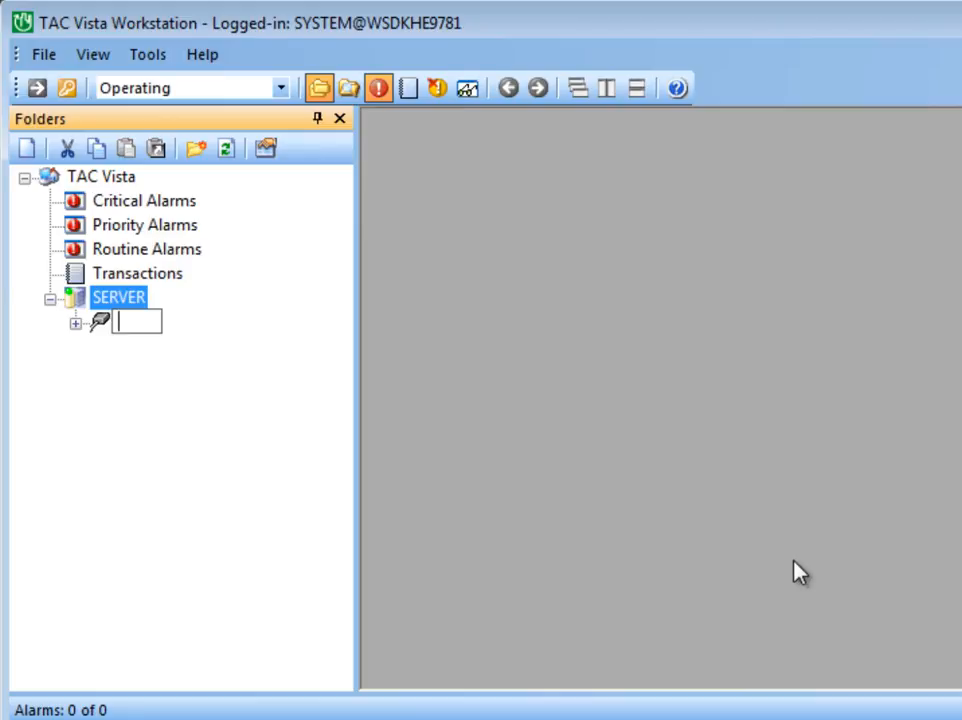
{"action": "type", "text": "NIC_"}
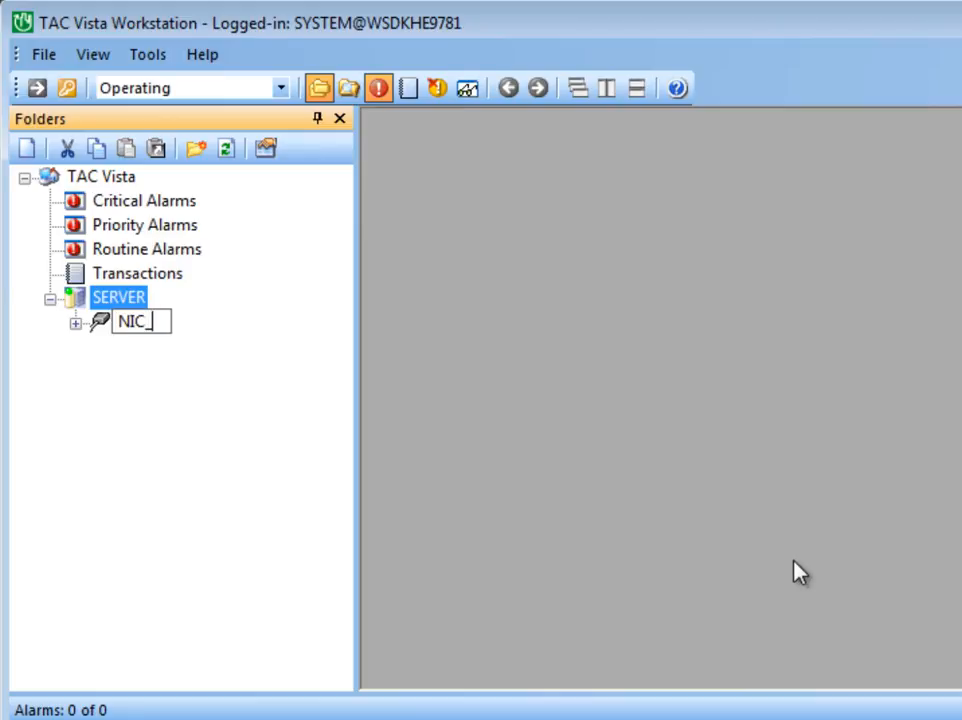
{"action": "type", "text": "852"}
{"action": "key", "text": "Return"}
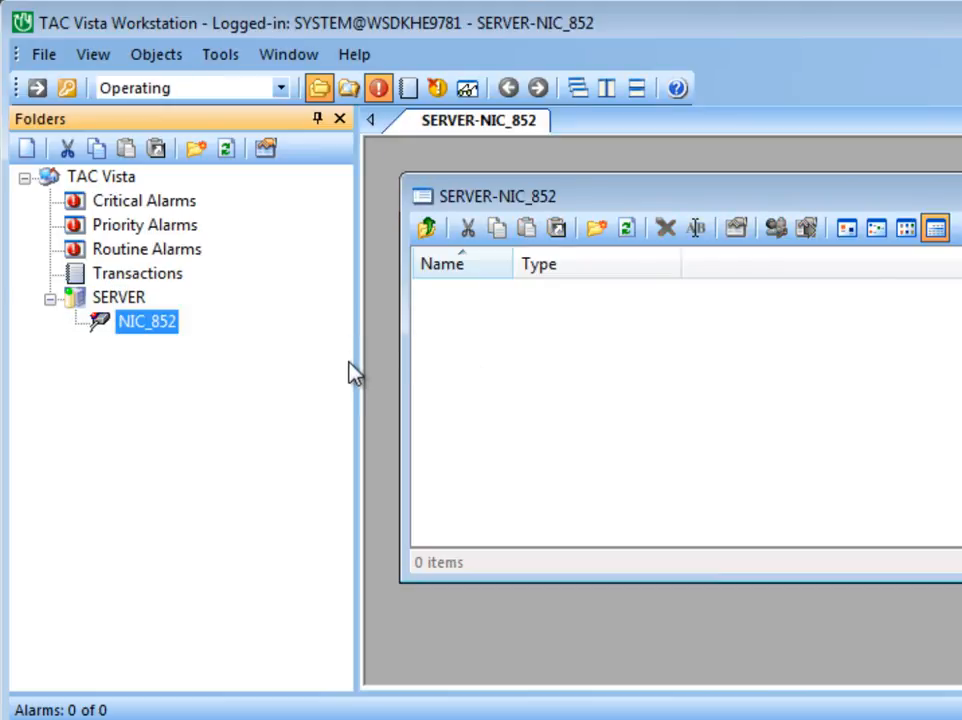
Step: Open the NIC_852 port's properties, set its network interface to NIC_852_1 and confirm
{"action": "right_click", "coordinate": [165, 323]}
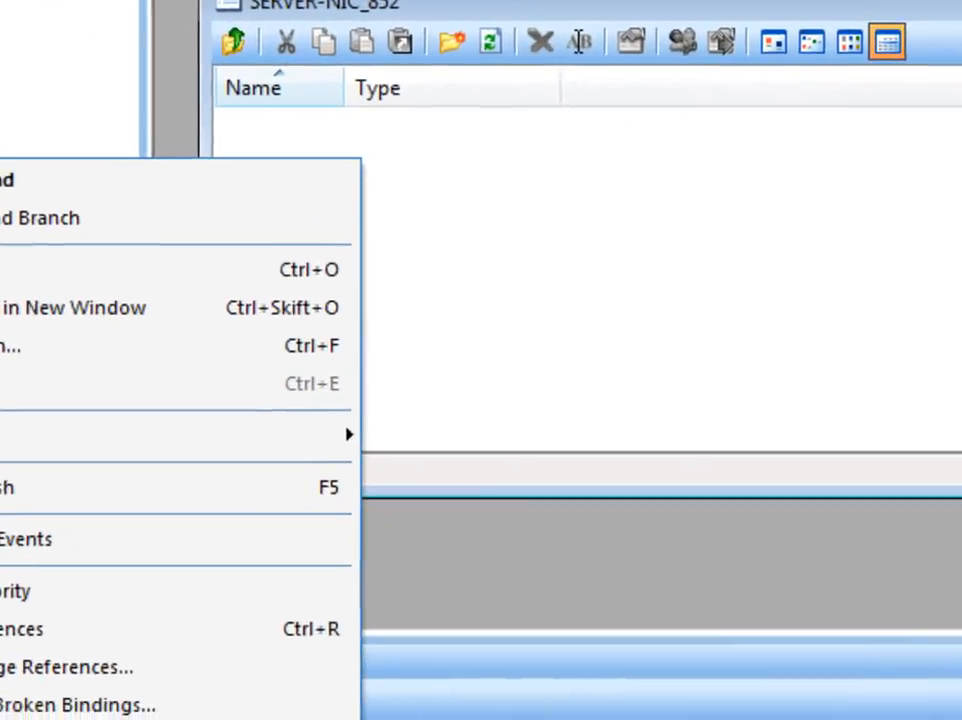
{"action": "left_click", "coordinate": [276, 717]}
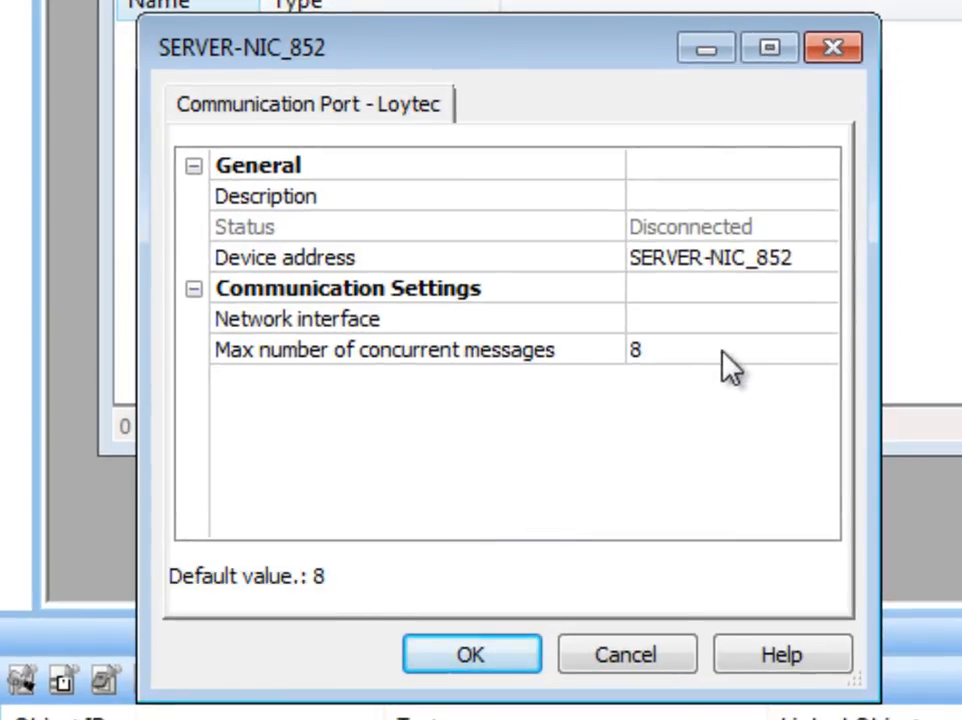
{"action": "left_click", "coordinate": [750, 320]}
{"action": "left_click", "coordinate": [820, 320]}
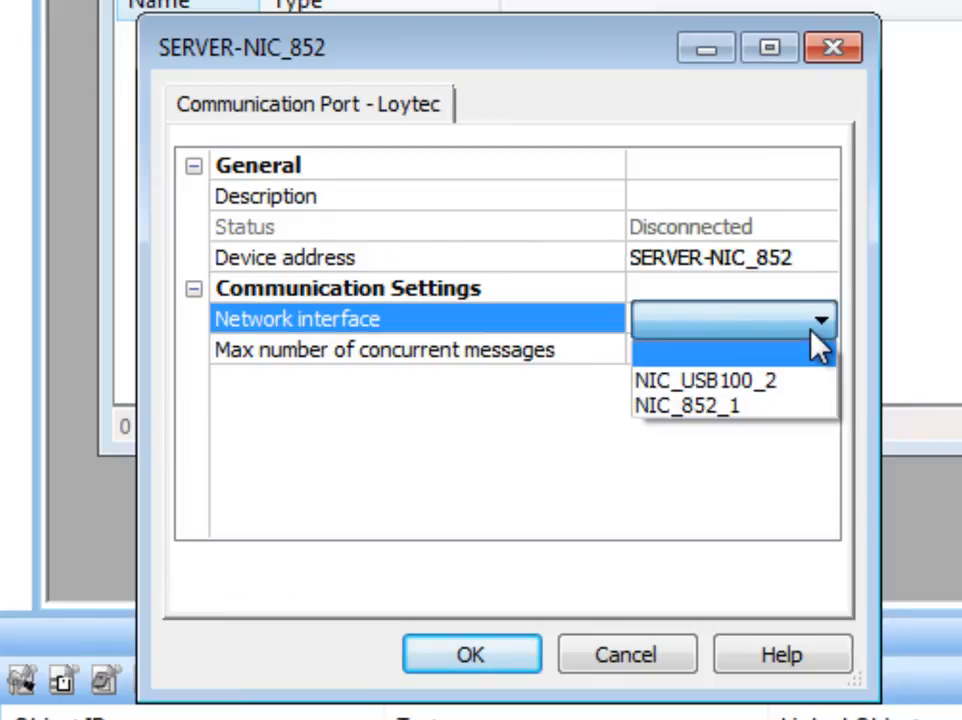
{"action": "left_click", "coordinate": [812, 424]}
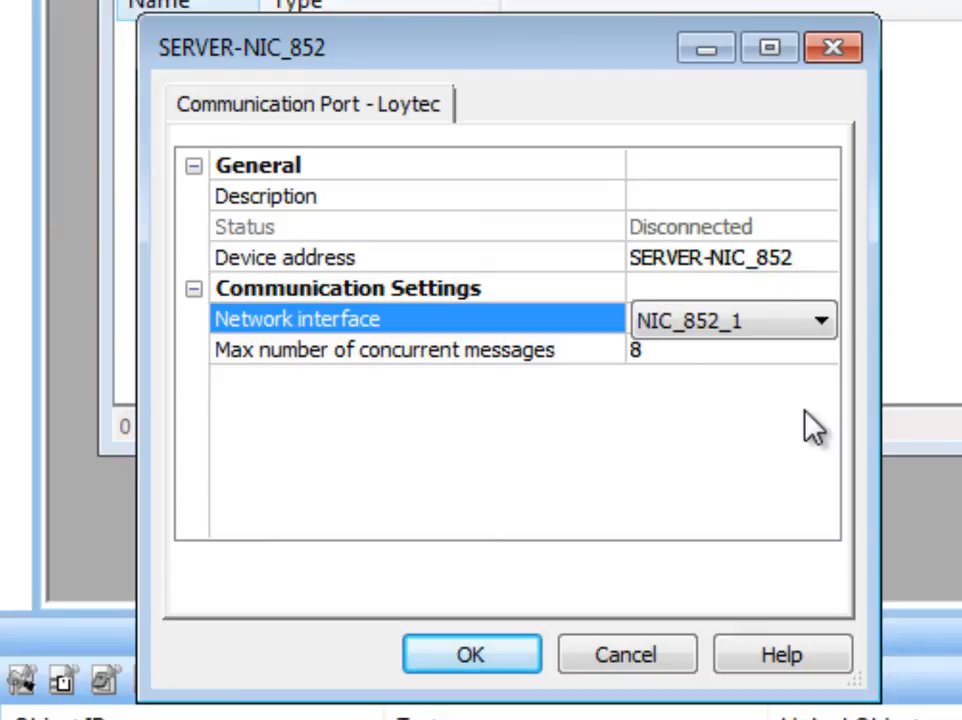
{"action": "left_click", "coordinate": [505, 660]}
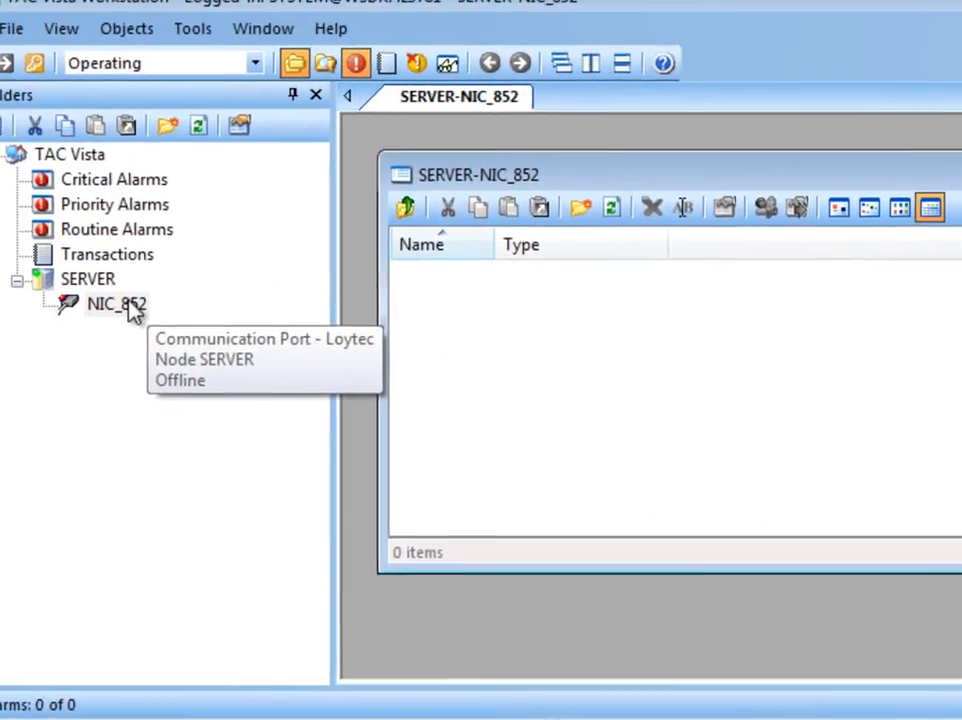
Step: Add a new LonWorks network named Net to the NIC_852 port using the existing port
{"action": "right_click", "coordinate": [60, 268]}
{"action": "mouse_move", "coordinate": [275, 539]}
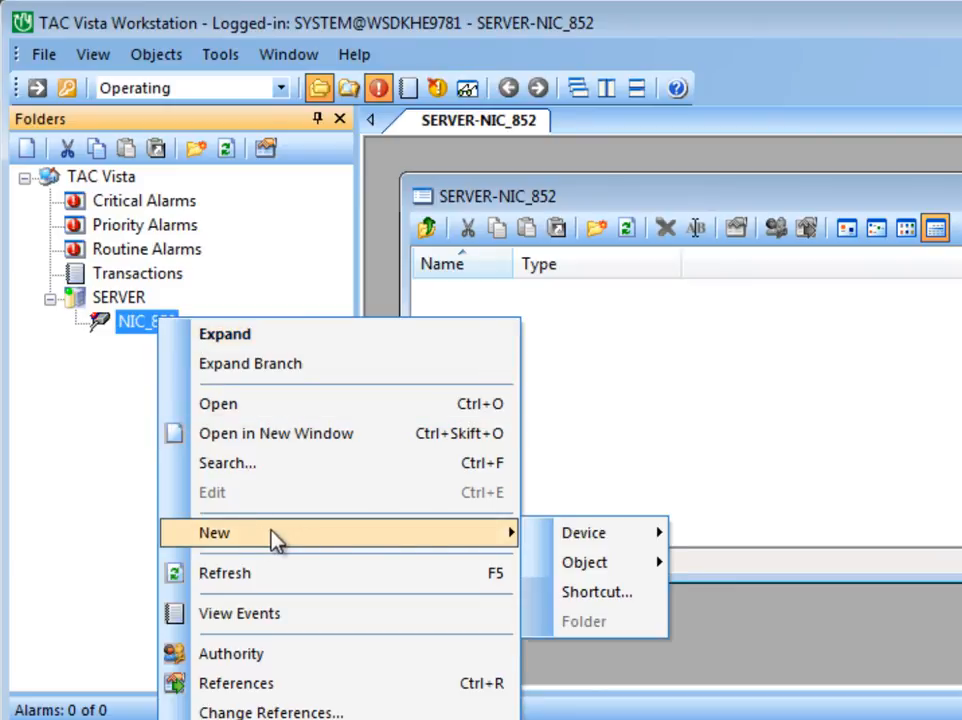
{"action": "mouse_move", "coordinate": [563, 539]}
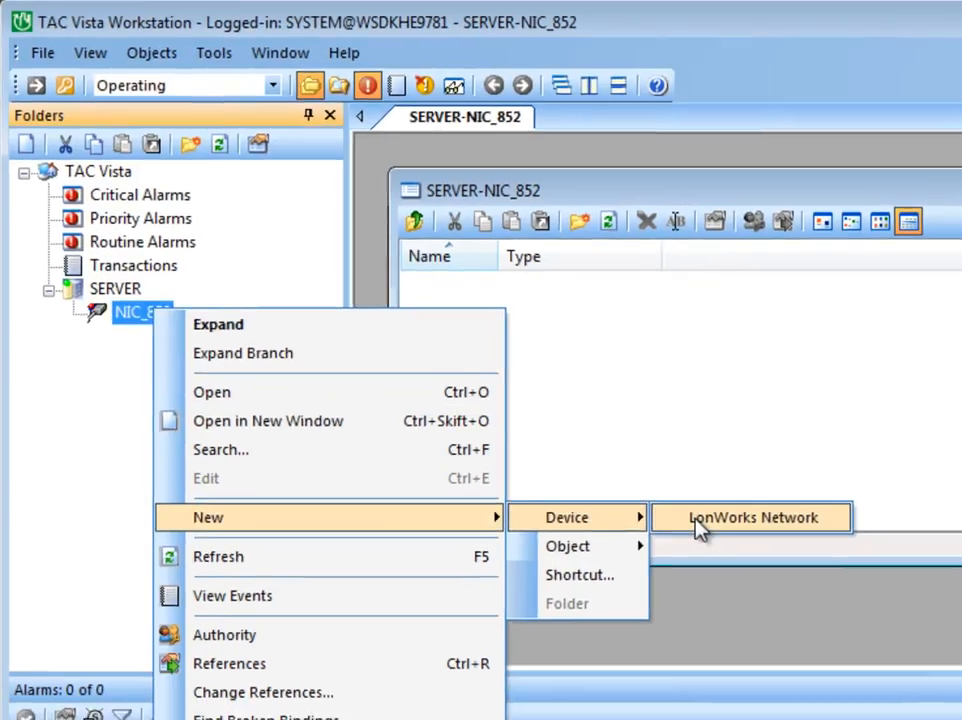
{"action": "left_click", "coordinate": [695, 519]}
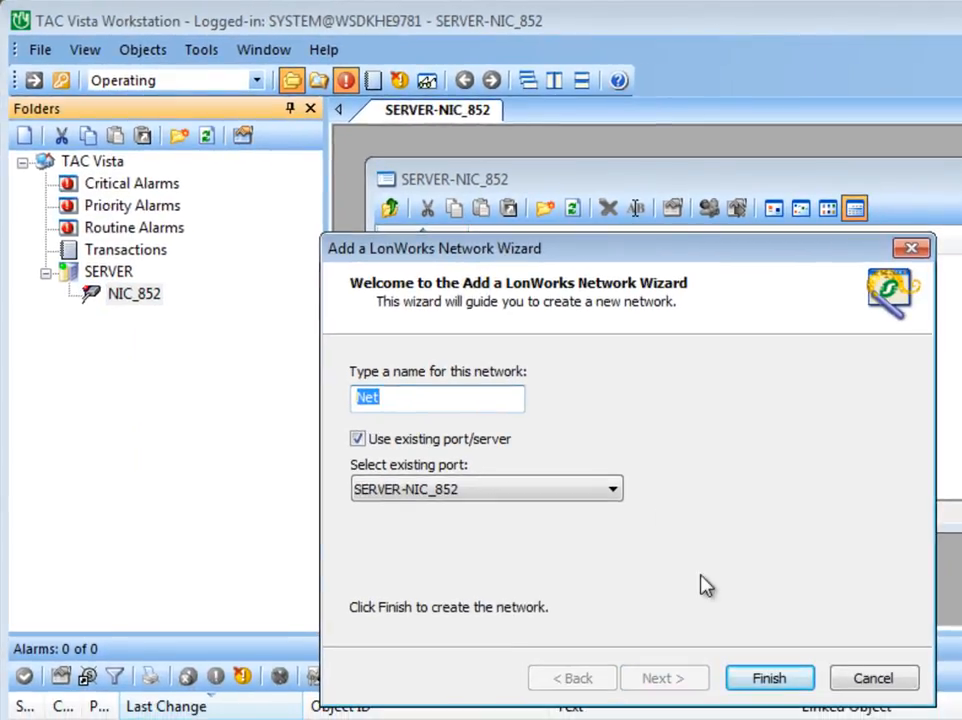
{"action": "left_click", "coordinate": [768, 679]}
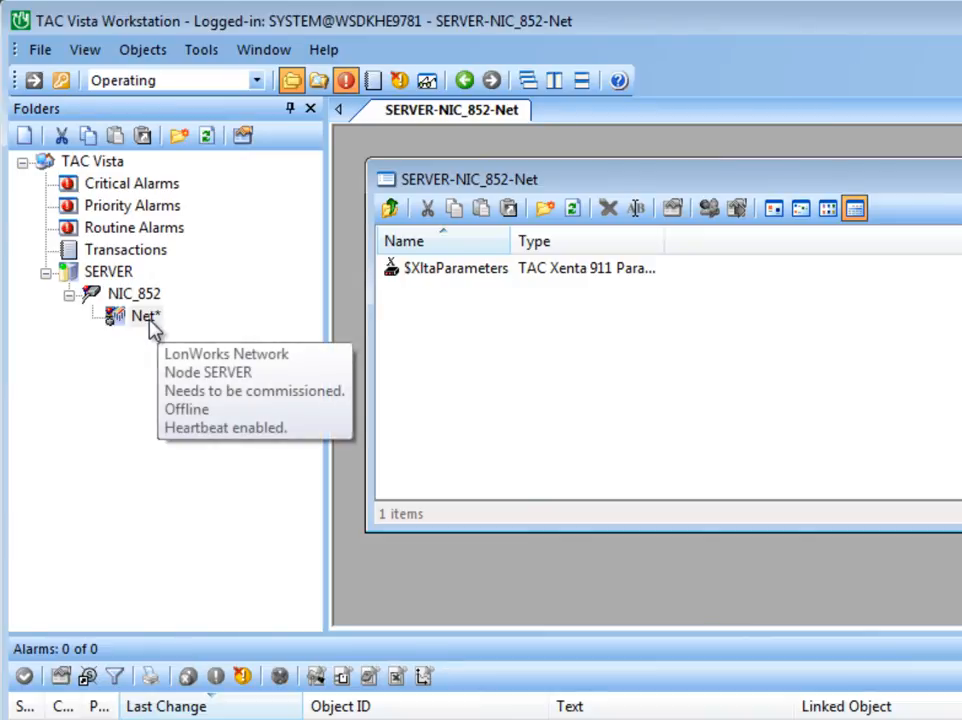
Step: Commission and download the Net network, close the load window, and refresh the SERVER folder tree
{"action": "right_click", "coordinate": [150, 320]}
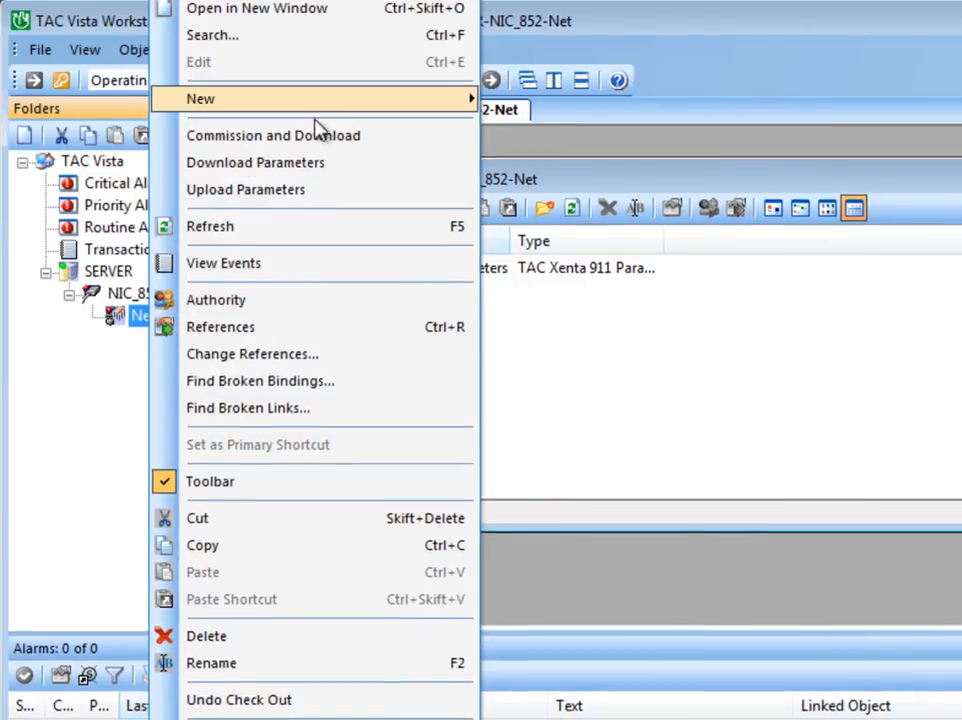
{"action": "left_click", "coordinate": [317, 135]}
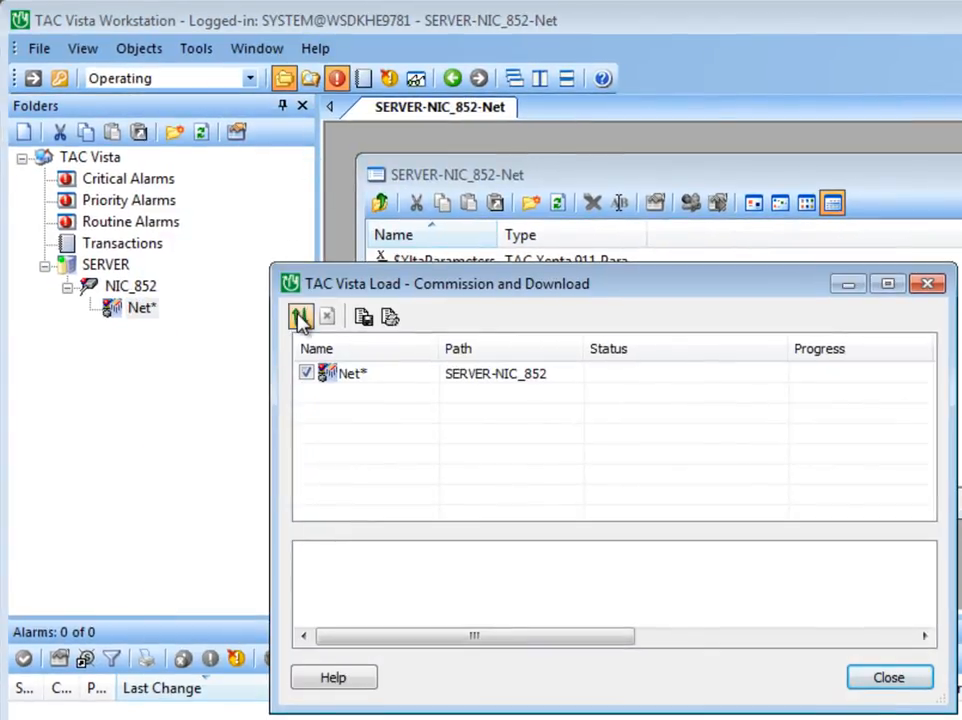
{"action": "left_click", "coordinate": [300, 318]}
{"action": "left_click", "coordinate": [492, 600]}
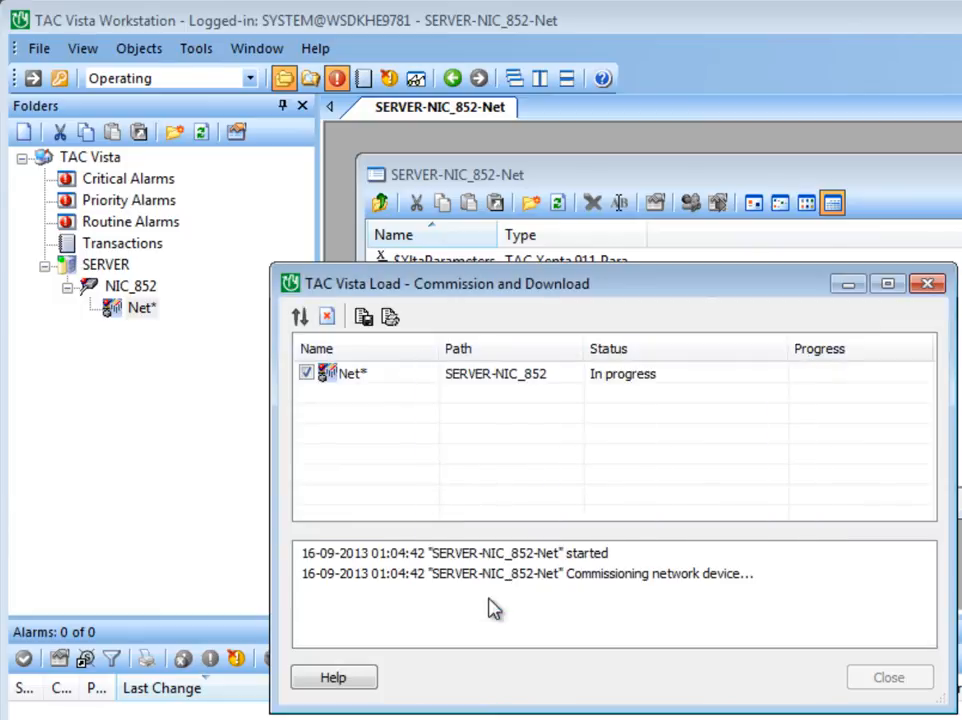
{"action": "left_click", "coordinate": [876, 683]}
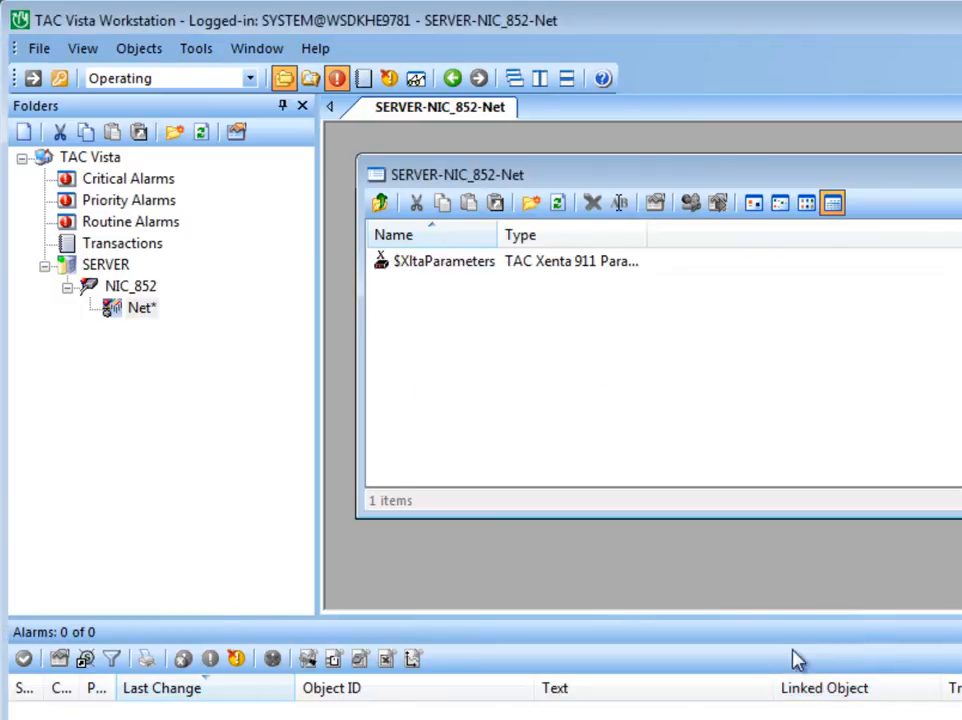
{"action": "left_click", "coordinate": [106, 266]}
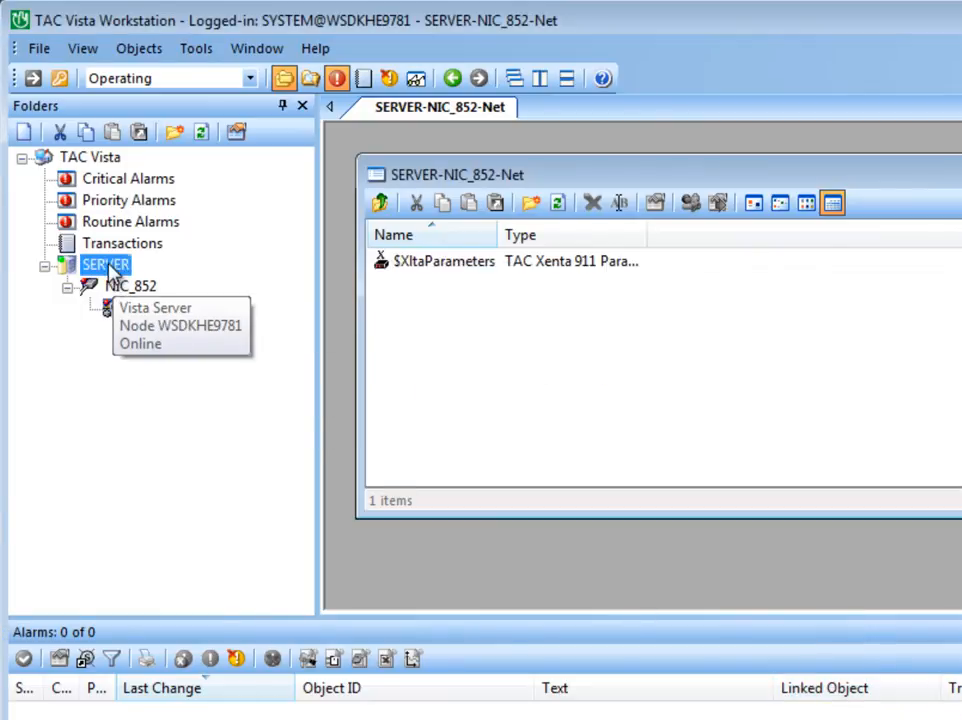
{"action": "left_click", "coordinate": [201, 132]}
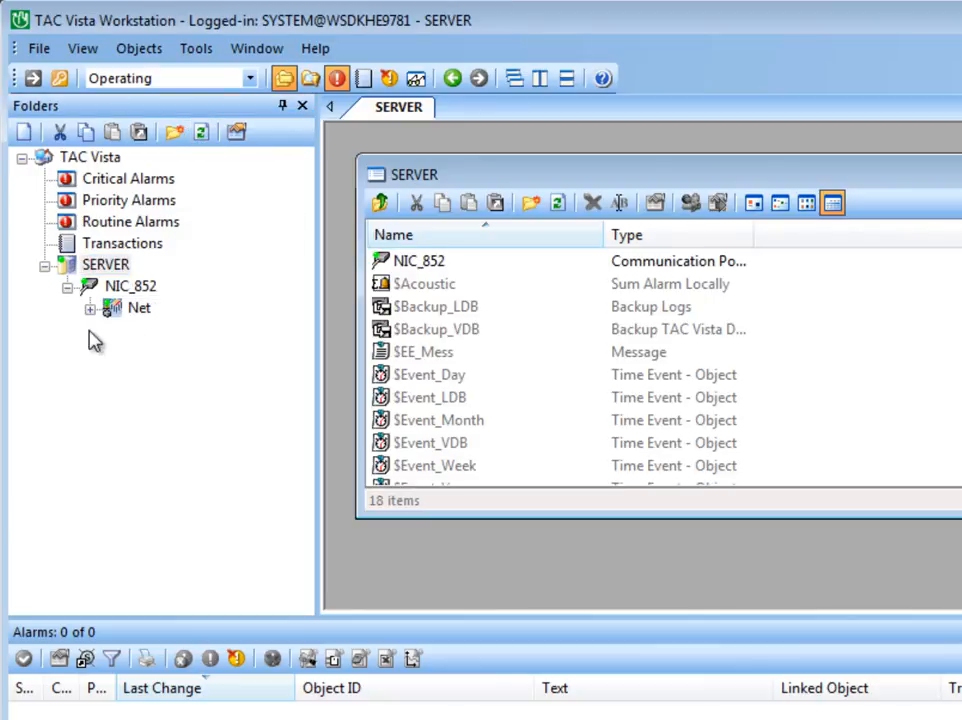
{"action": "right_click", "coordinate": [148, 312]}
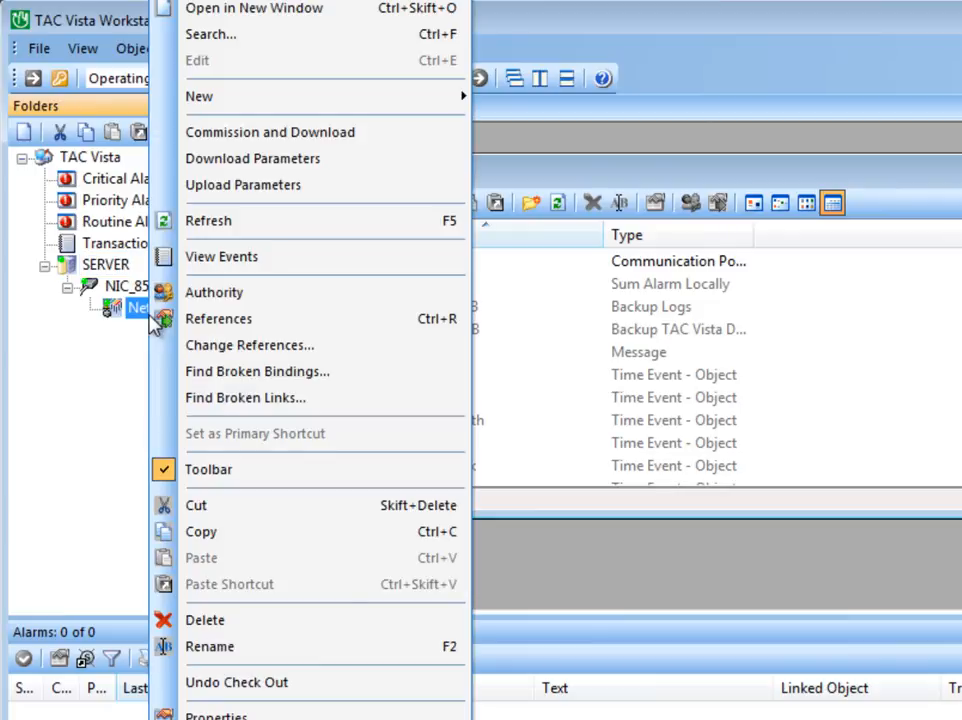
{"action": "mouse_move", "coordinate": [316, 104]}
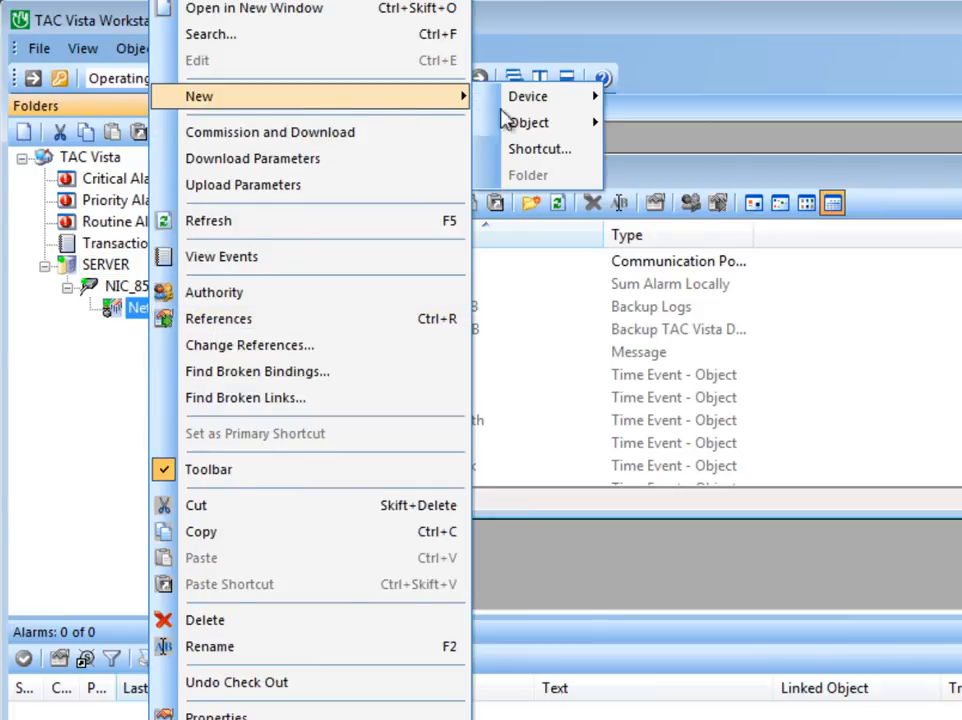
{"action": "mouse_move", "coordinate": [547, 108]}
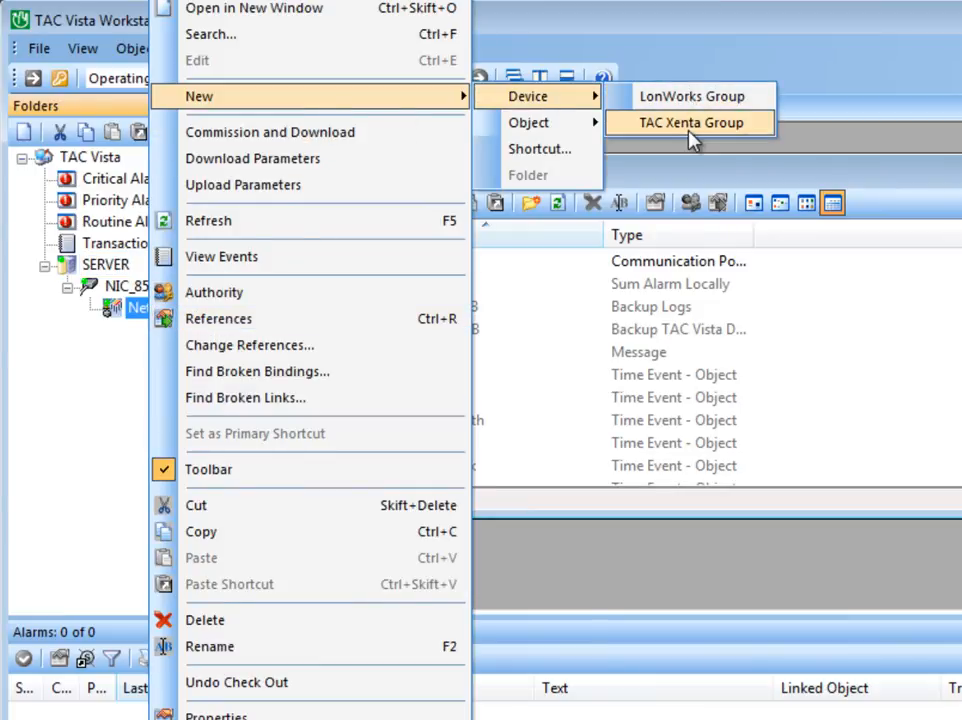
{"action": "left_click", "coordinate": [115, 399]}
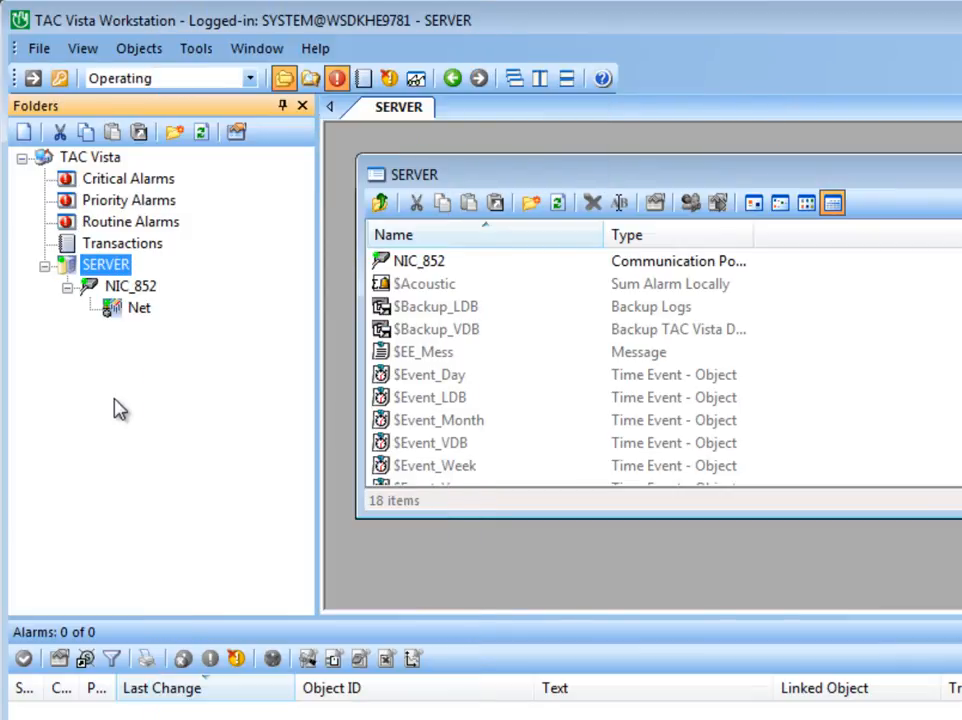
Step: Open the NIC_852 port's properties, set the max number of concurrent messages to 1024 and confirm
{"action": "left_click", "coordinate": [148, 291]}
{"action": "right_click", "coordinate": [148, 291]}
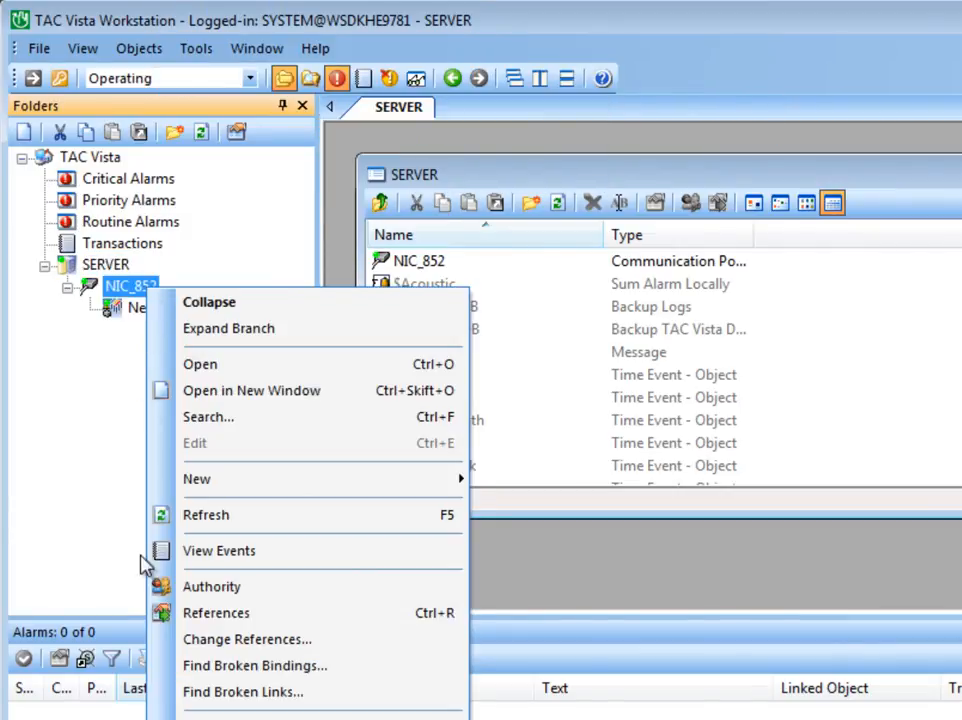
{"action": "left_click", "coordinate": [190, 716]}
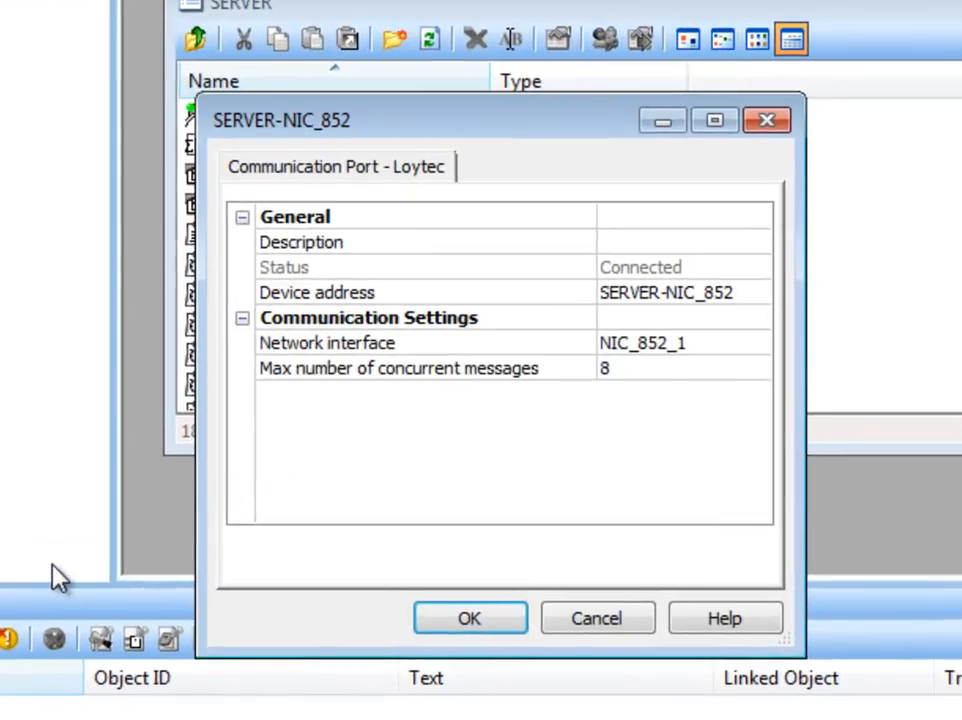
{"action": "left_click", "coordinate": [298, 370]}
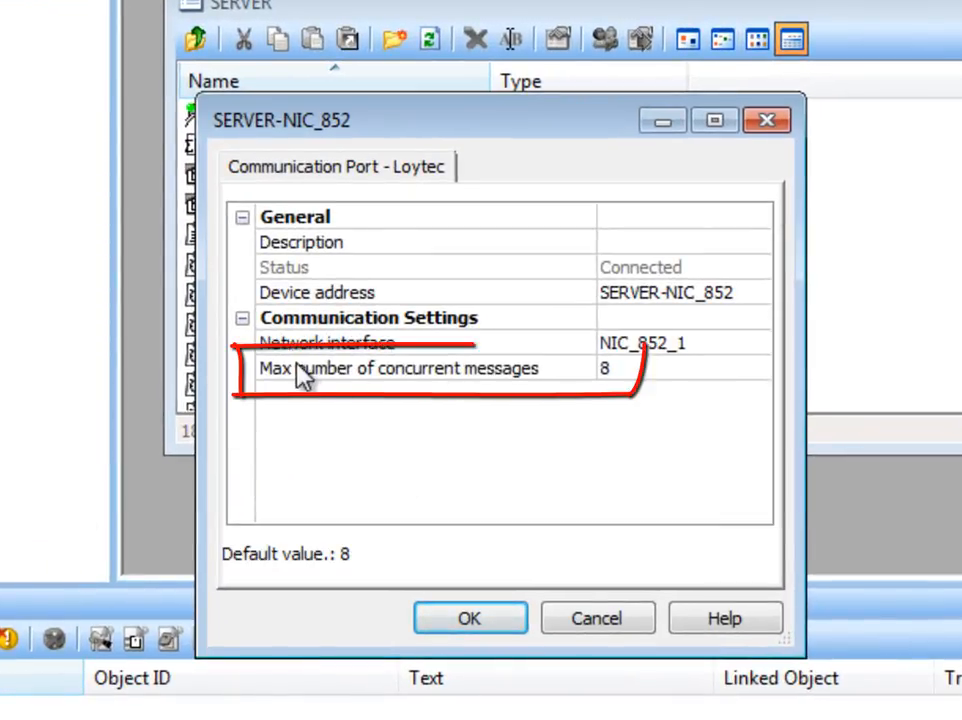
{"action": "left_click", "coordinate": [650, 378]}
{"action": "left_click", "coordinate": [665, 378]}
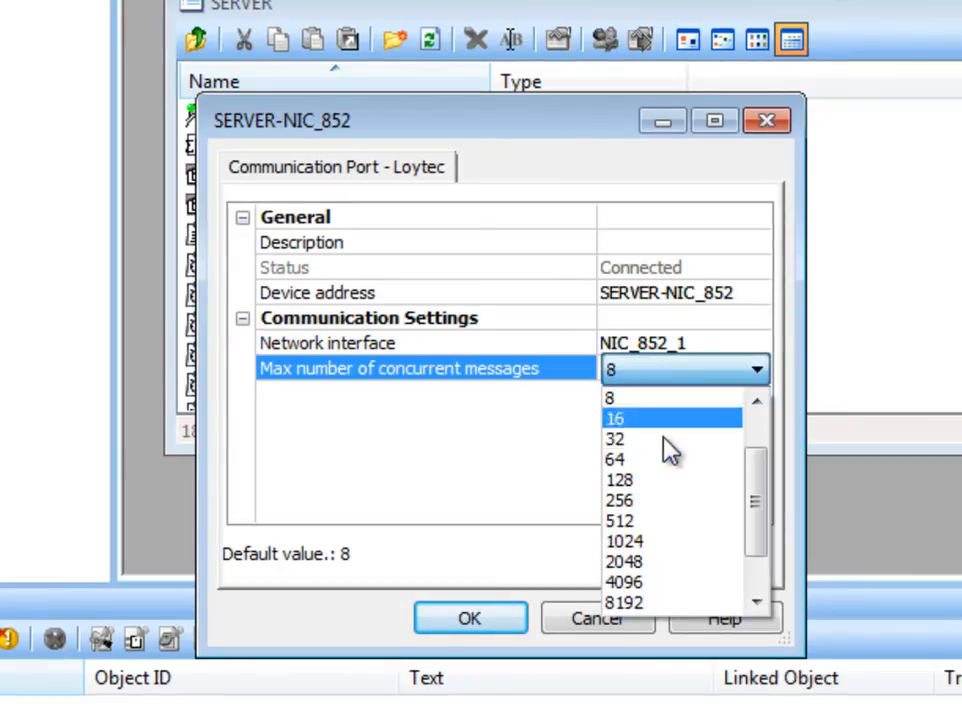
{"action": "left_click", "coordinate": [657, 545]}
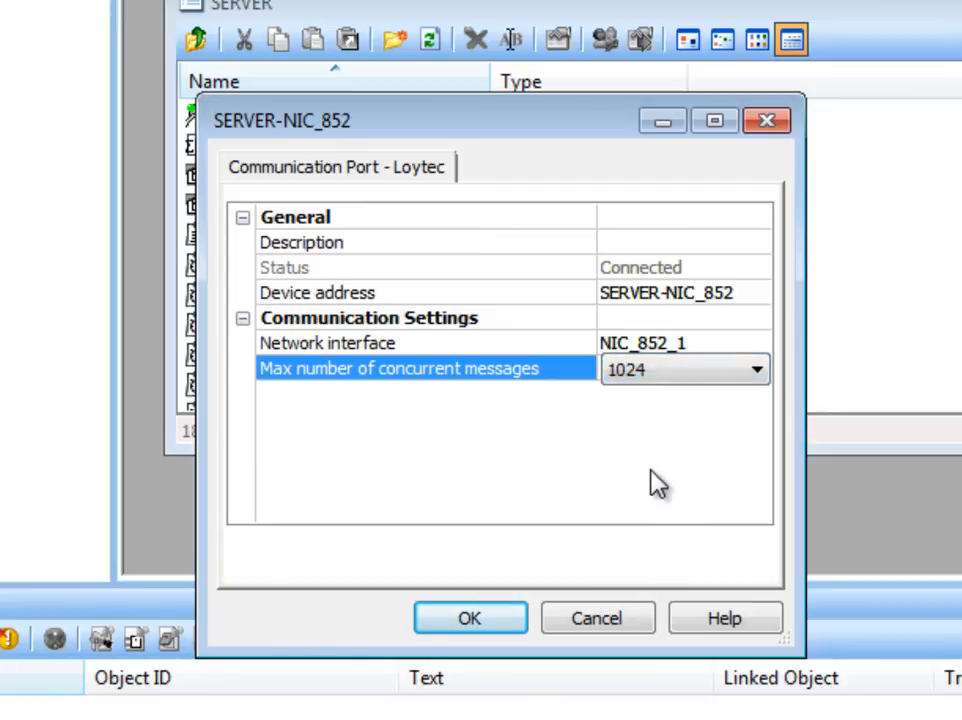
{"action": "left_click", "coordinate": [472, 620]}
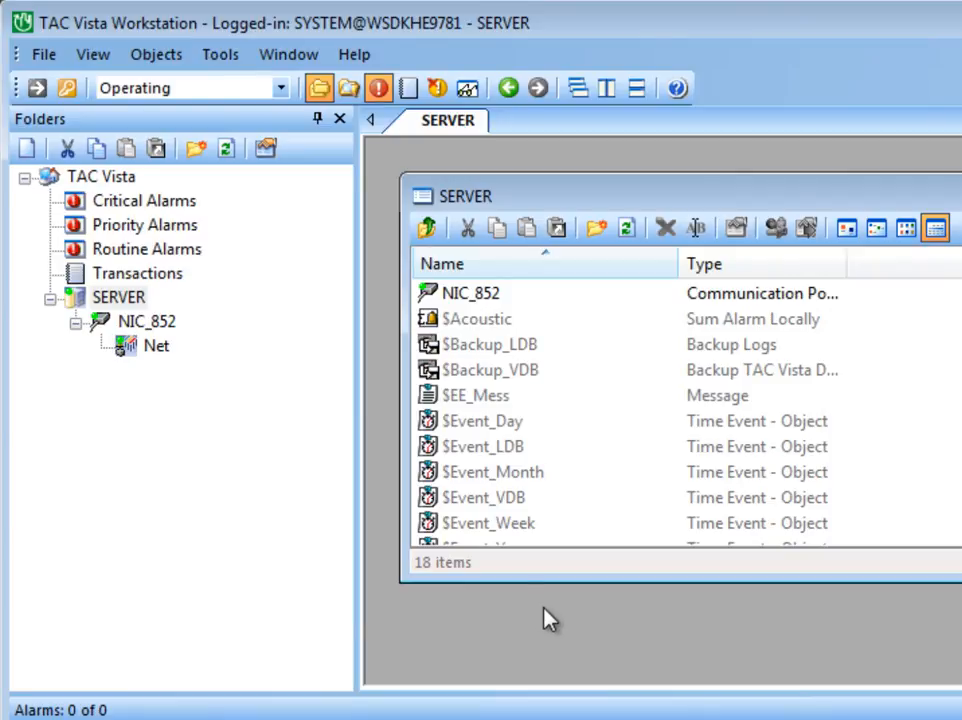
Step: Set the LIP router's type to Configured in its advanced properties in the LonMaker drawing
{"action": "key", "text": "alt"}
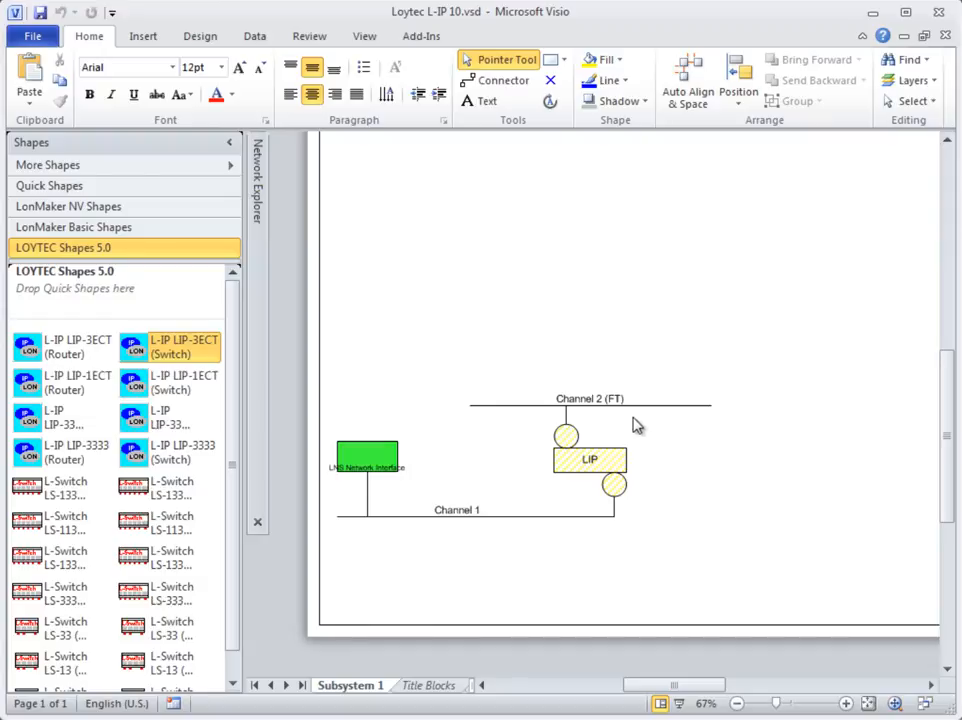
{"action": "right_click", "coordinate": [611, 461]}
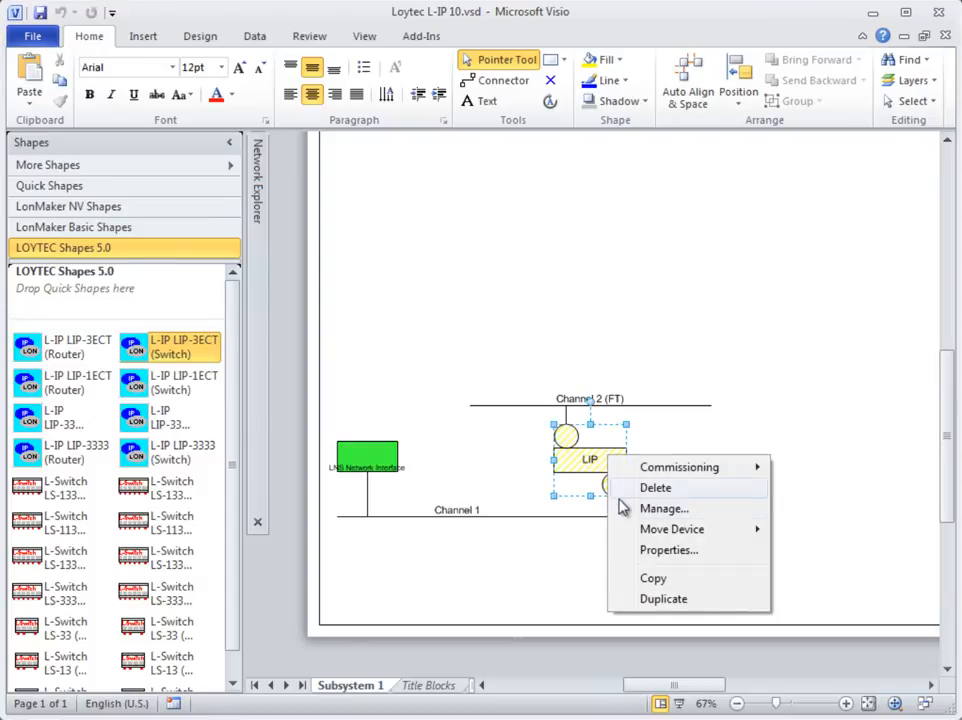
{"action": "left_click", "coordinate": [621, 551]}
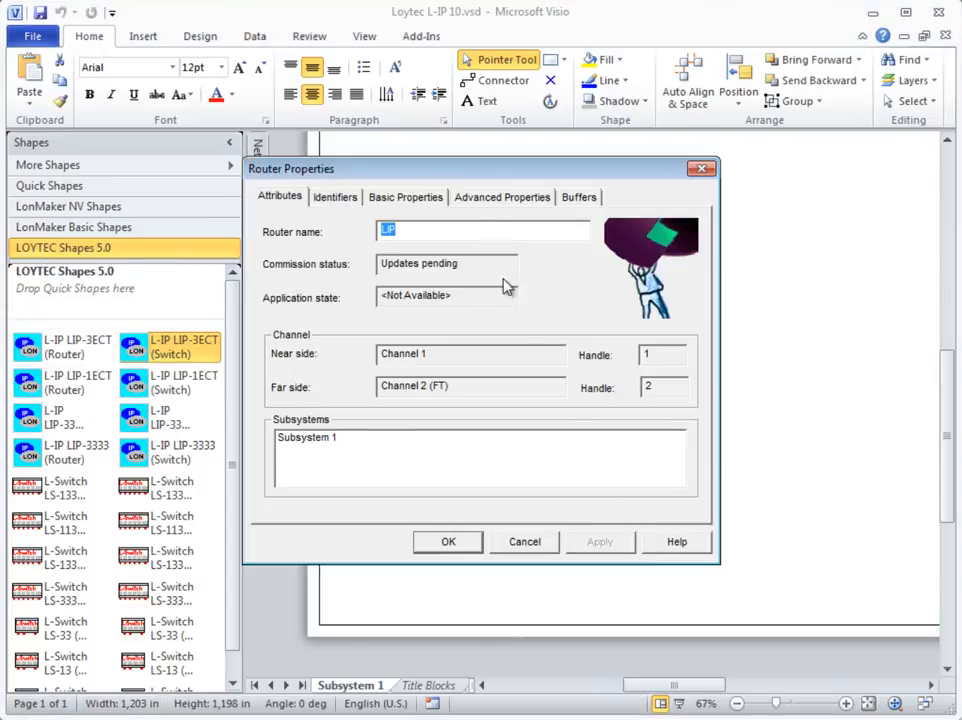
{"action": "left_click", "coordinate": [500, 197]}
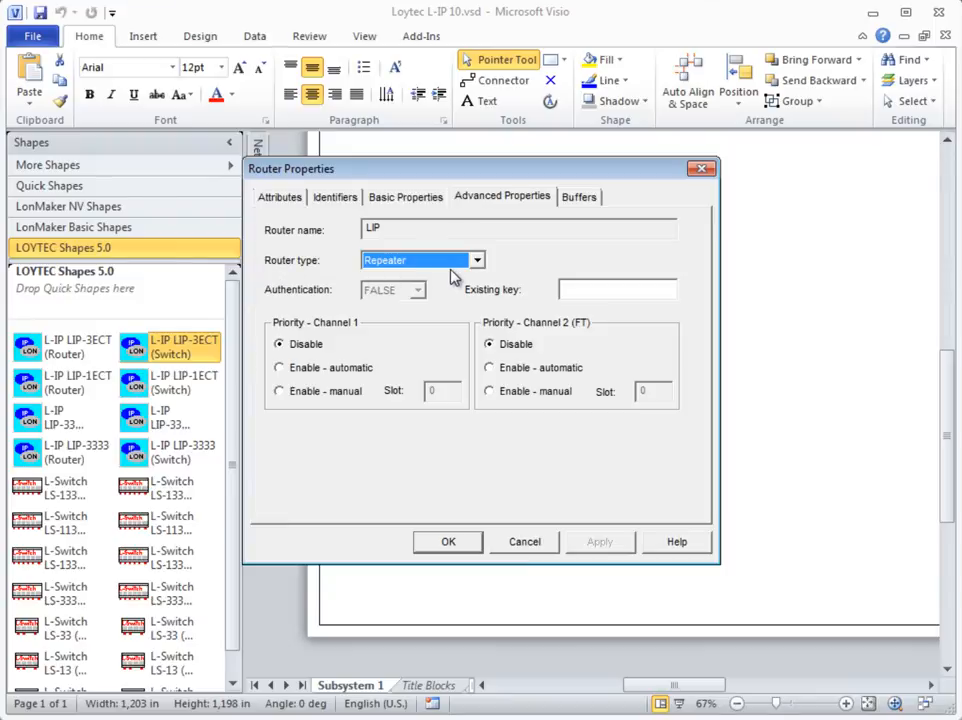
{"action": "left_click", "coordinate": [462, 262]}
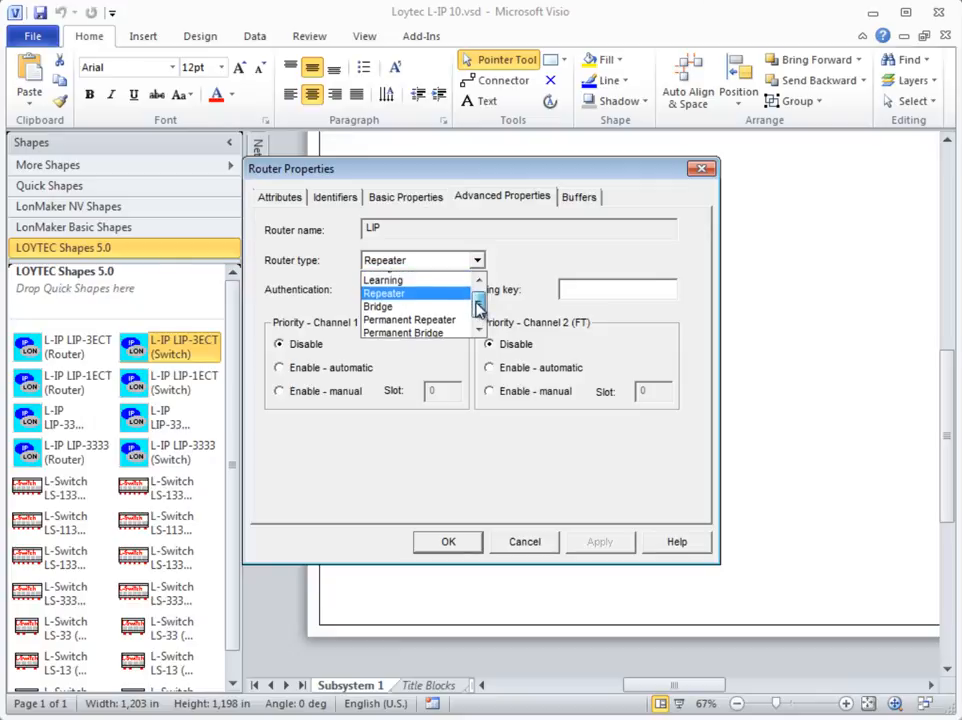
{"action": "scroll", "coordinate": [476, 305], "scroll_direction": "up", "scroll_amount": 1}
{"action": "left_click", "coordinate": [420, 278]}
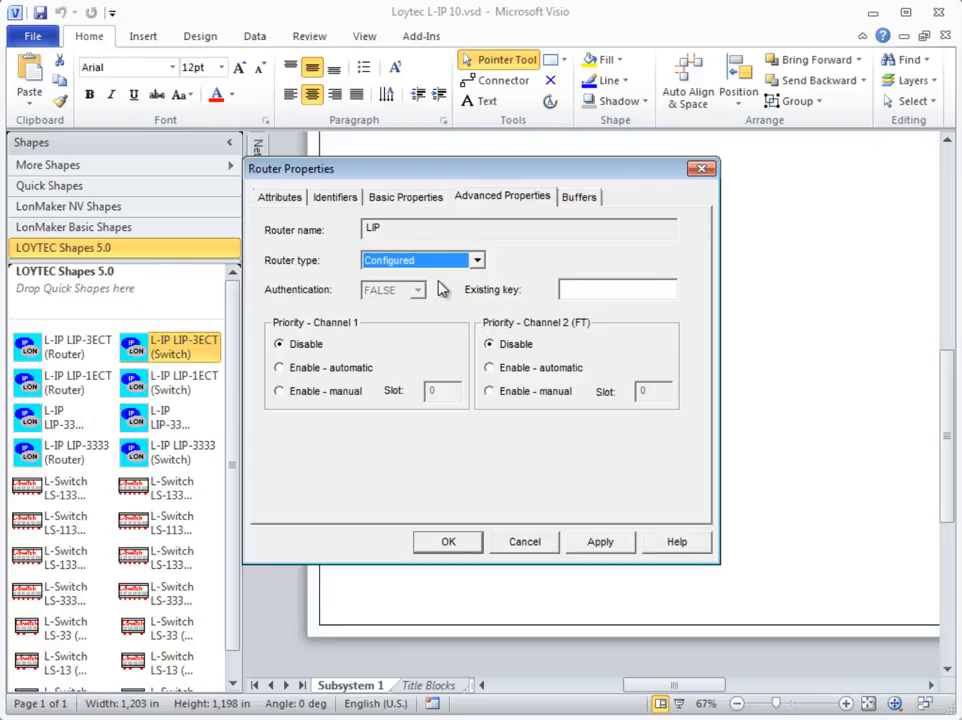
{"action": "left_click", "coordinate": [464, 550]}
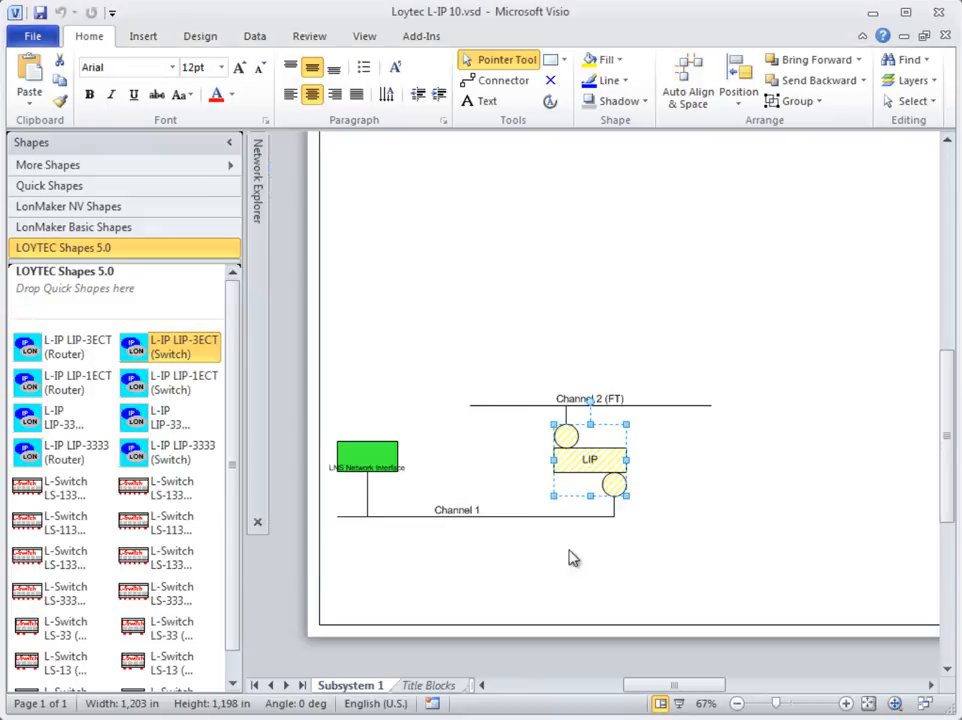
Step: Commission the LIP router online by service pin, sending the service pin message from the L-IP device's web page
{"action": "left_click", "coordinate": [643, 531]}
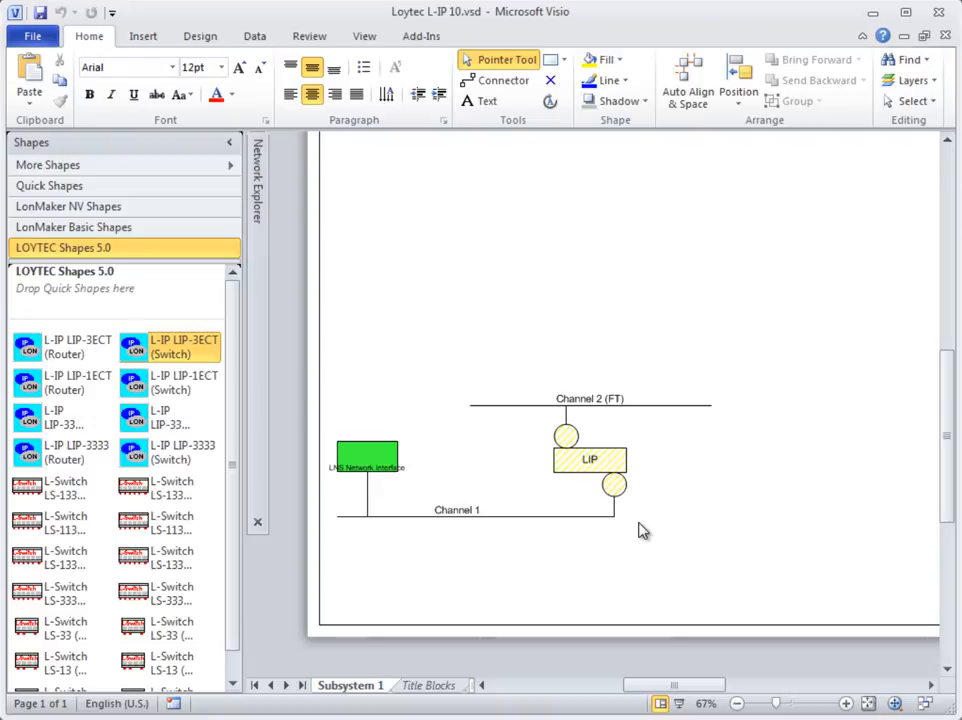
{"action": "right_click", "coordinate": [609, 461]}
{"action": "mouse_move", "coordinate": [644, 473]}
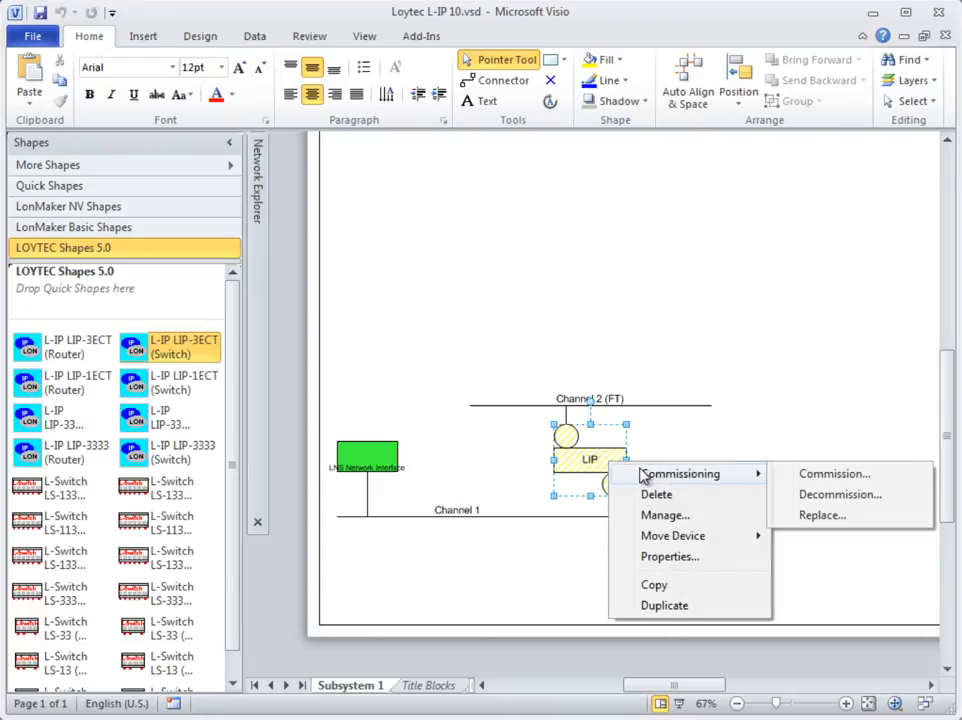
{"action": "left_click", "coordinate": [801, 476]}
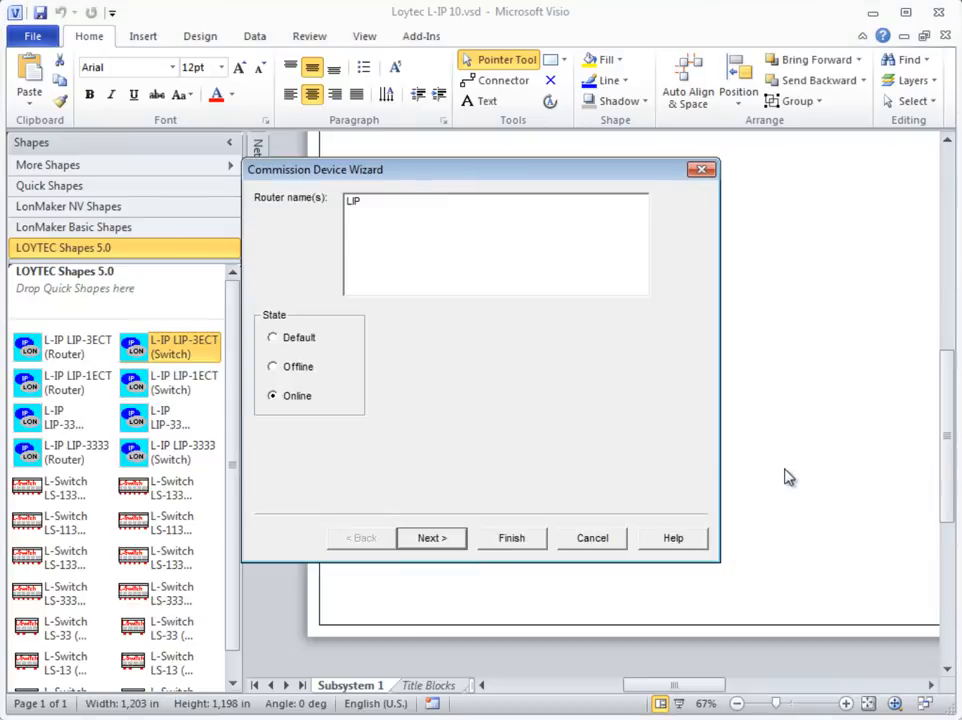
{"action": "left_click", "coordinate": [432, 541]}
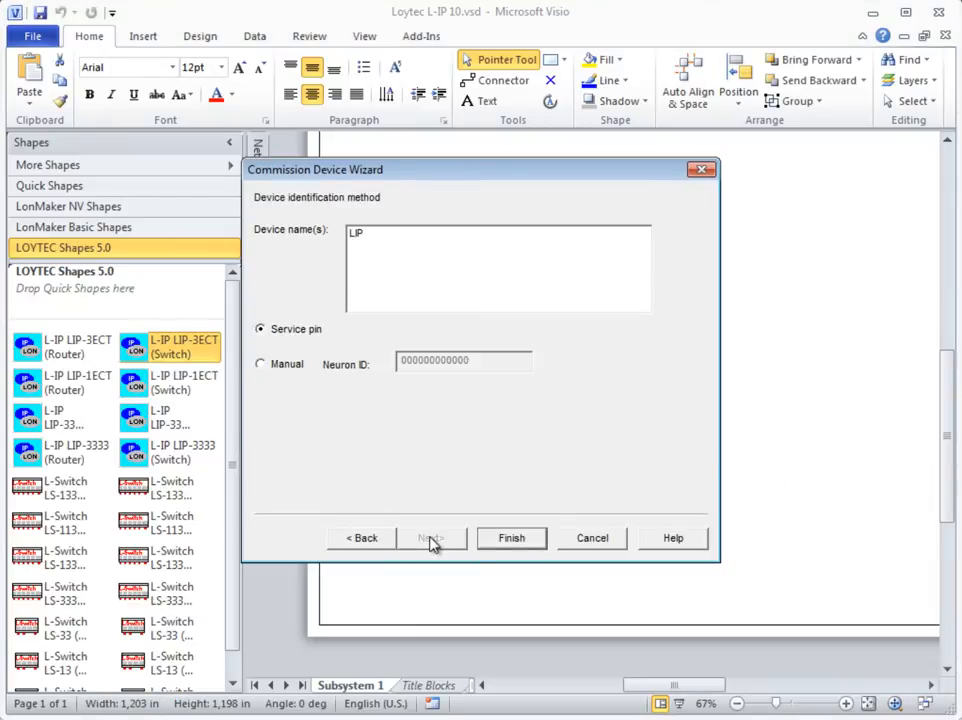
{"action": "left_click", "coordinate": [488, 543]}
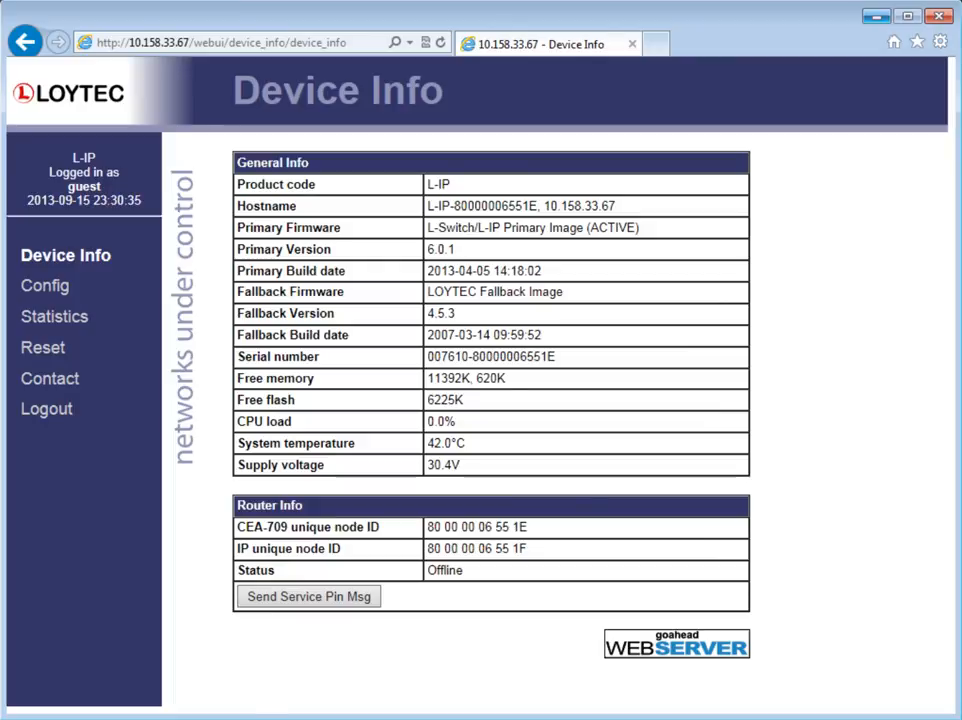
{"action": "left_click", "coordinate": [362, 598]}
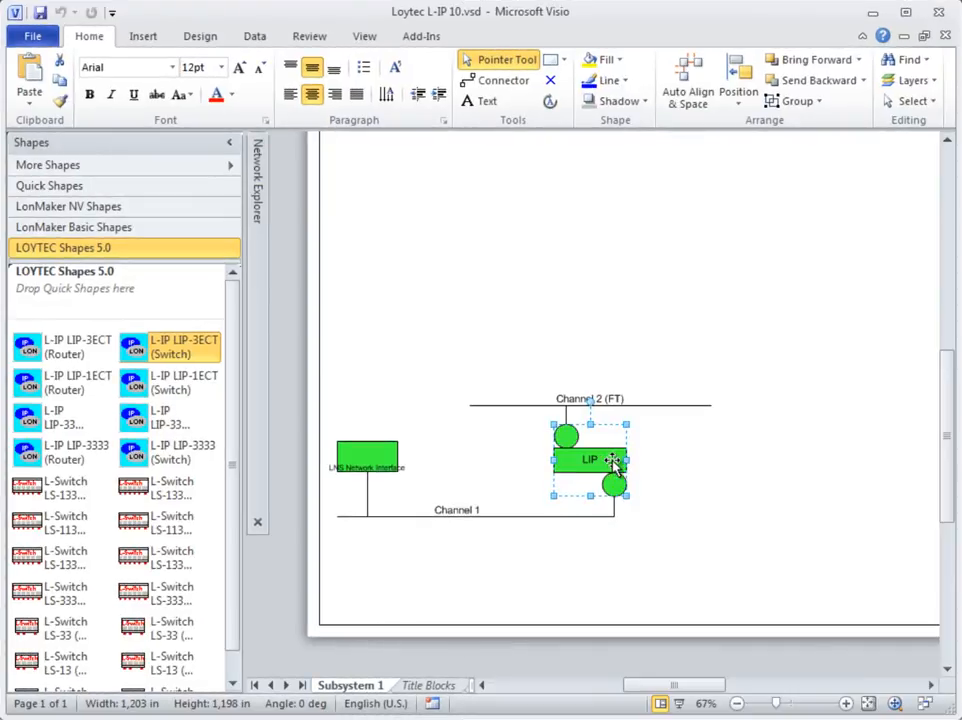
{"action": "left_click", "coordinate": [694, 473]}
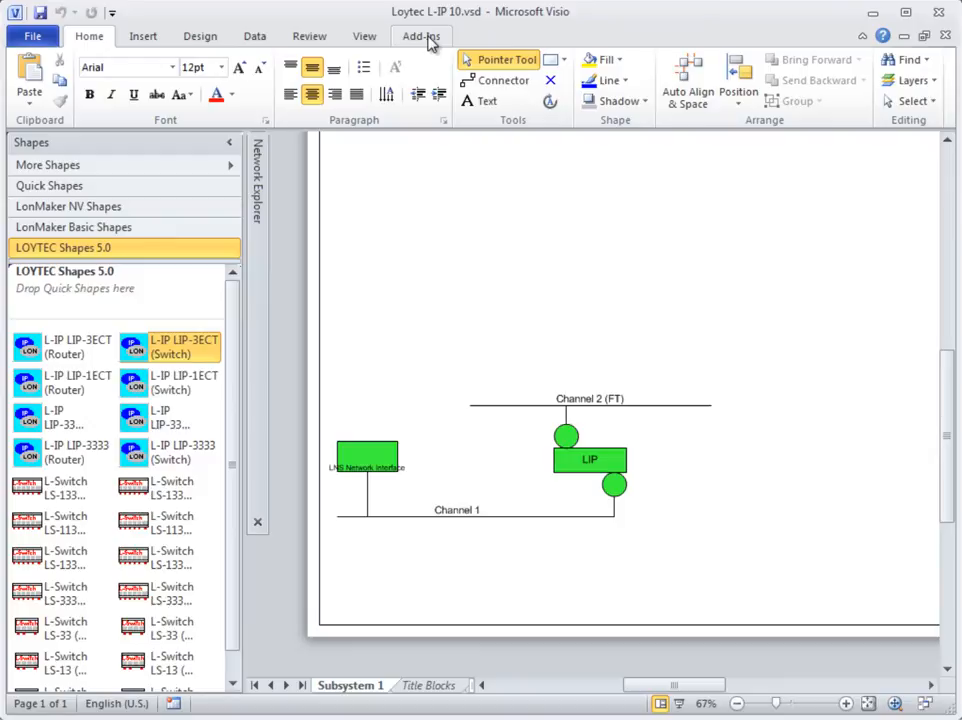
Step: Launch the TAC Vista System Plug-In from LonMaker's network plug-ins, then update and check the TAC network
{"action": "left_click", "coordinate": [424, 38]}
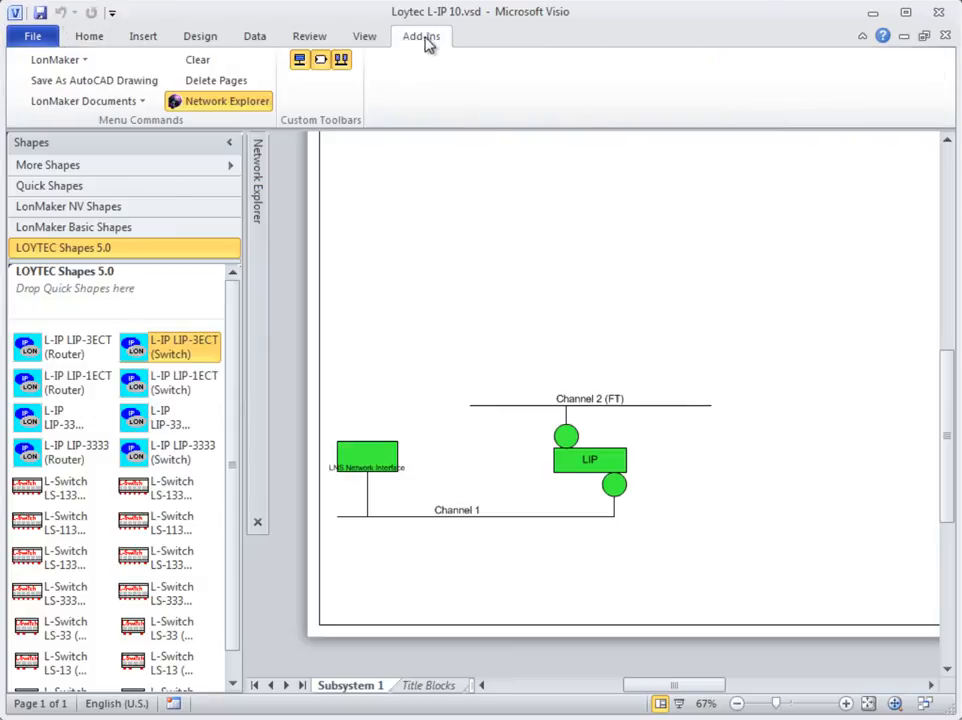
{"action": "left_click", "coordinate": [72, 60]}
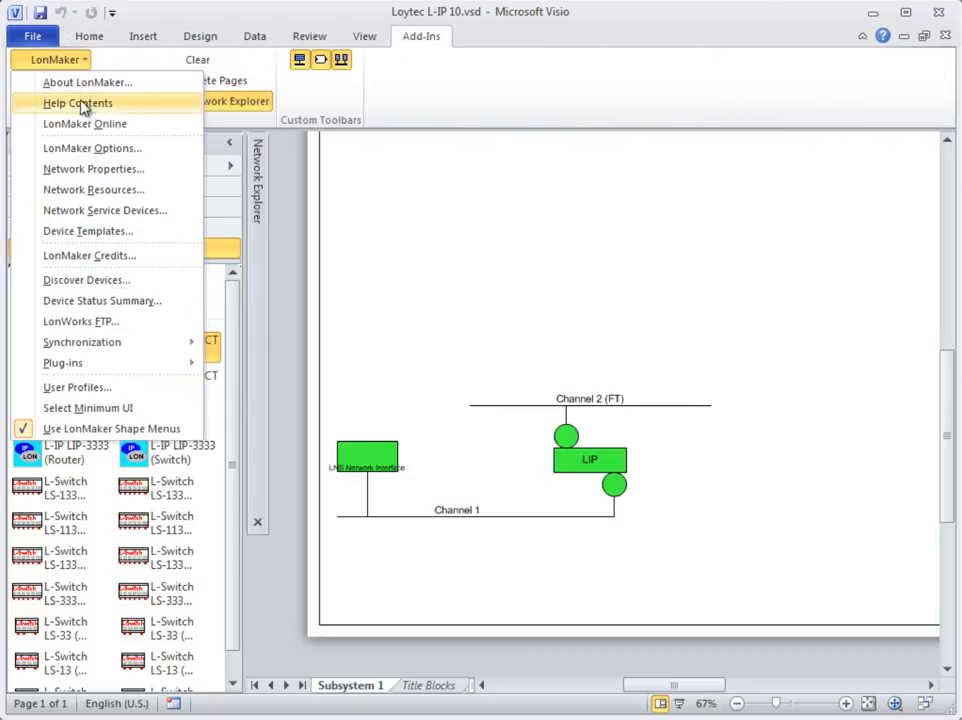
{"action": "mouse_move", "coordinate": [135, 365]}
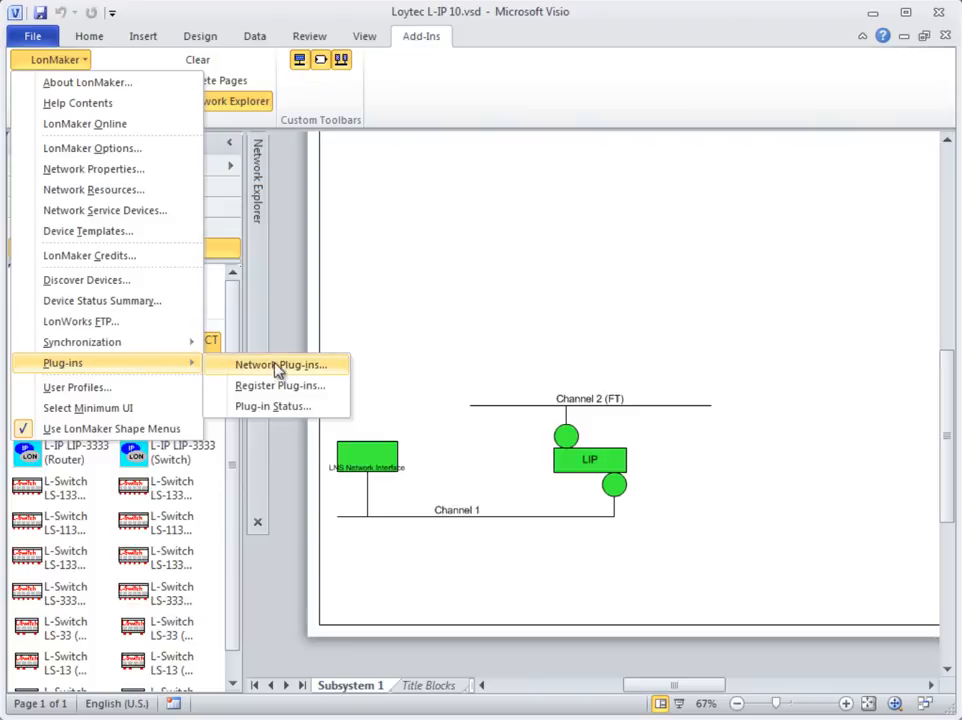
{"action": "left_click", "coordinate": [350, 371]}
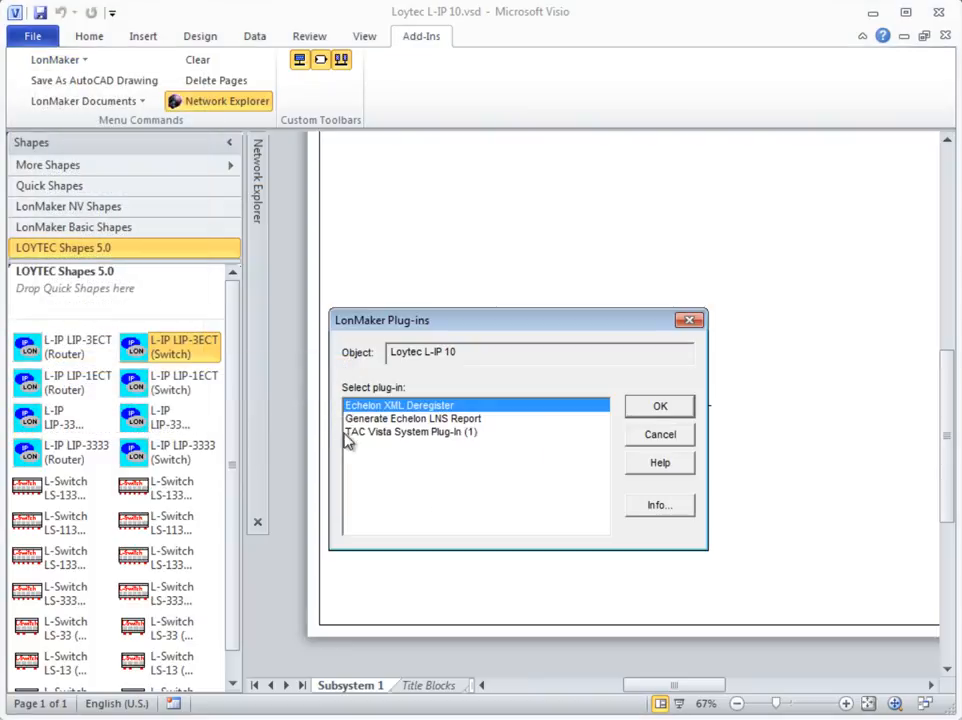
{"action": "left_click", "coordinate": [450, 433]}
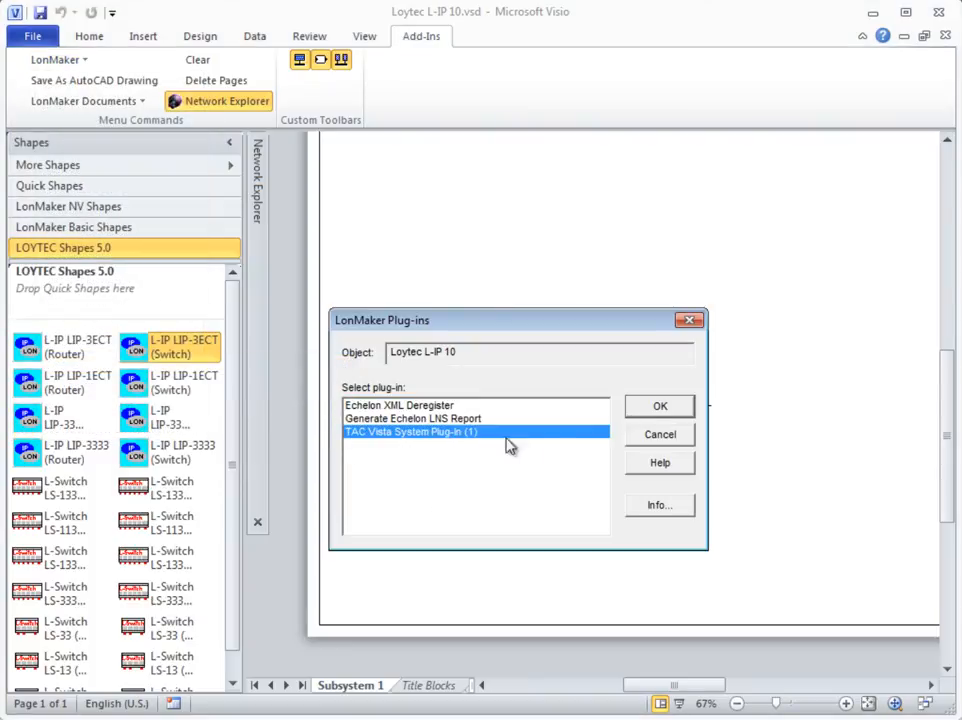
{"action": "left_click", "coordinate": [636, 407]}
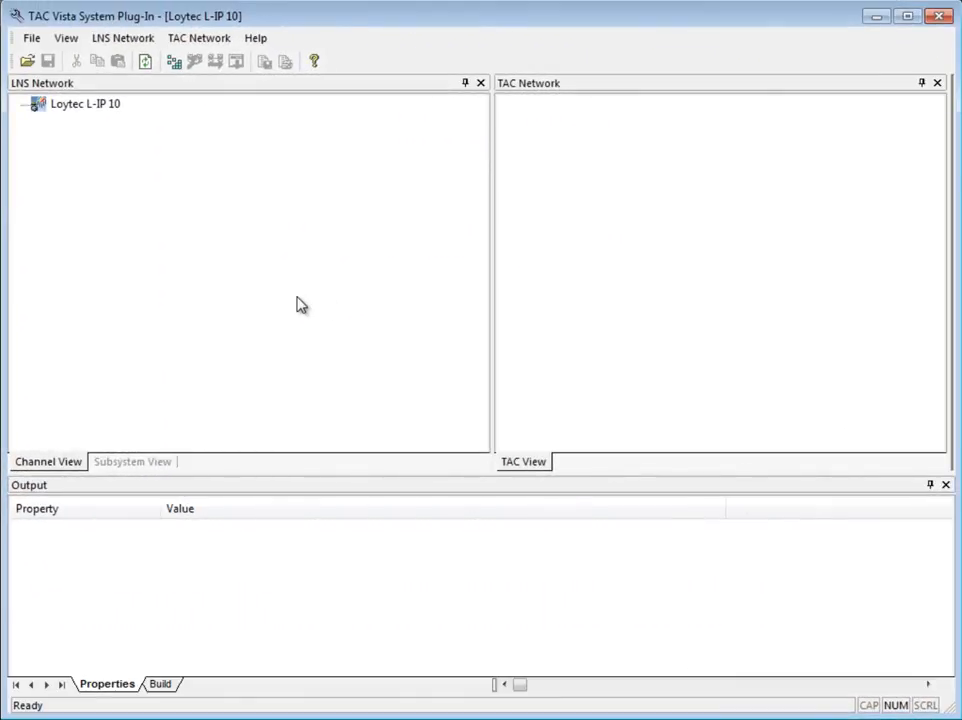
{"action": "left_click", "coordinate": [175, 63]}
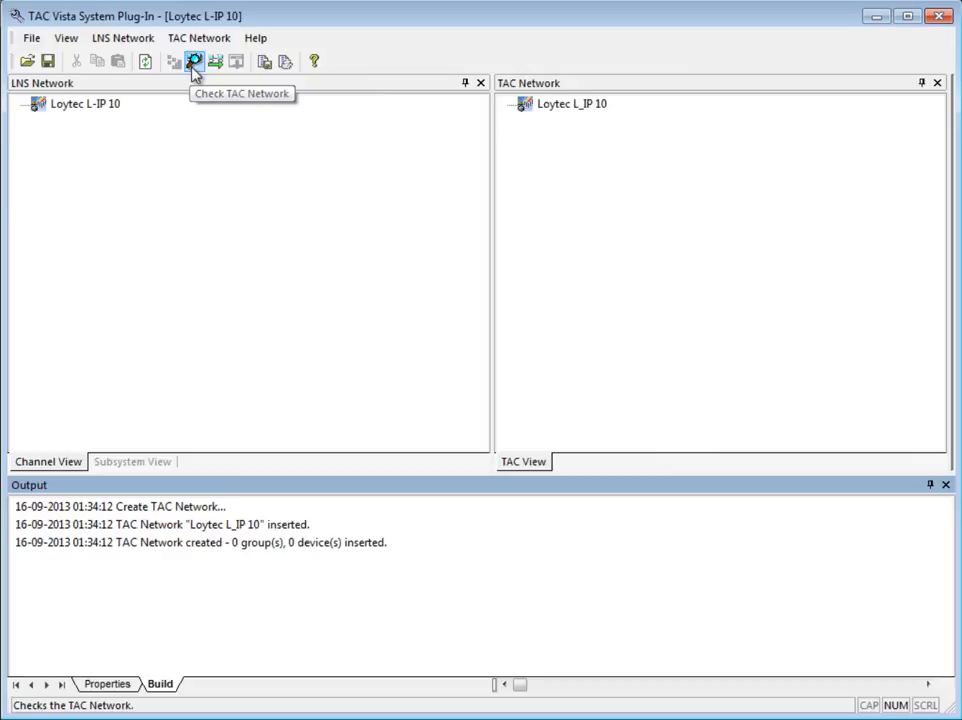
{"action": "left_click", "coordinate": [194, 68]}
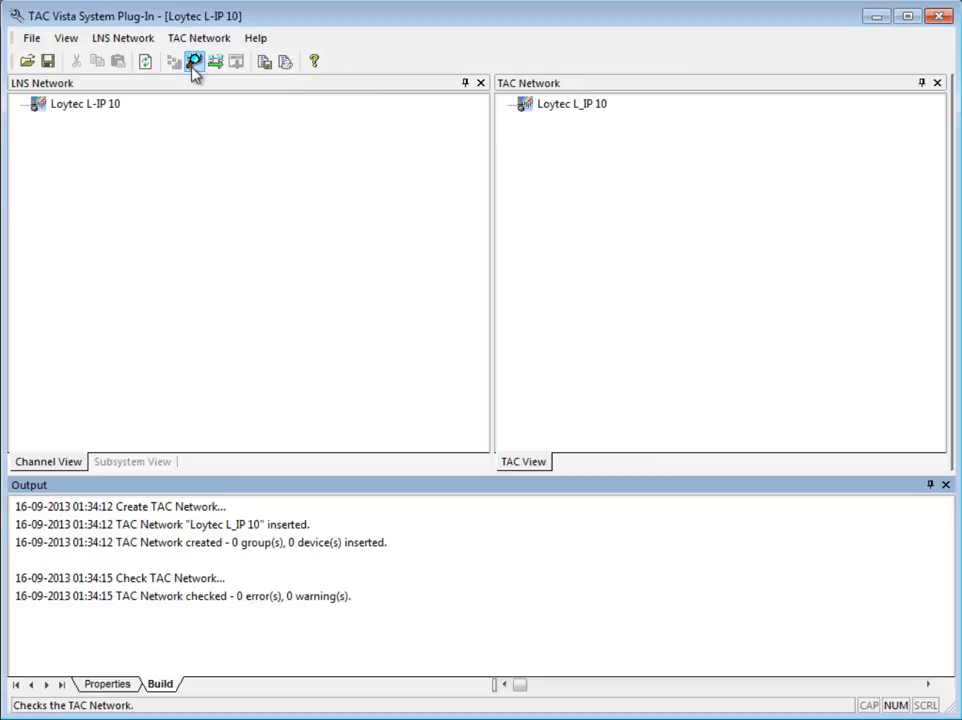
Step: Create group bindings and resynchronize the LonMaker drawing to the database for all subsystems
{"action": "left_click", "coordinate": [131, 42]}
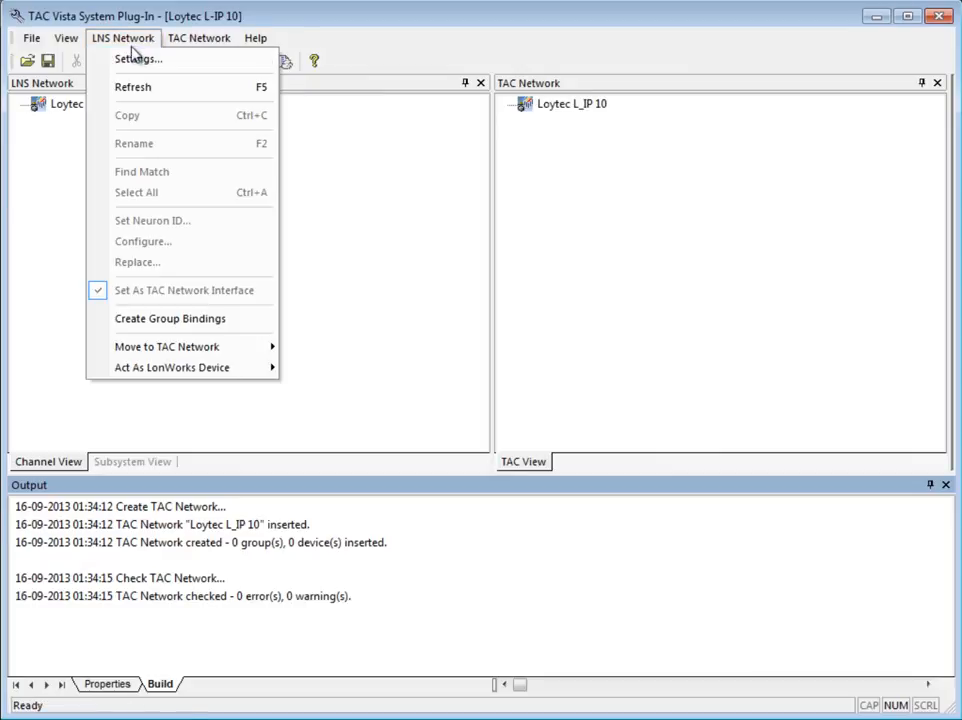
{"action": "left_click", "coordinate": [185, 319]}
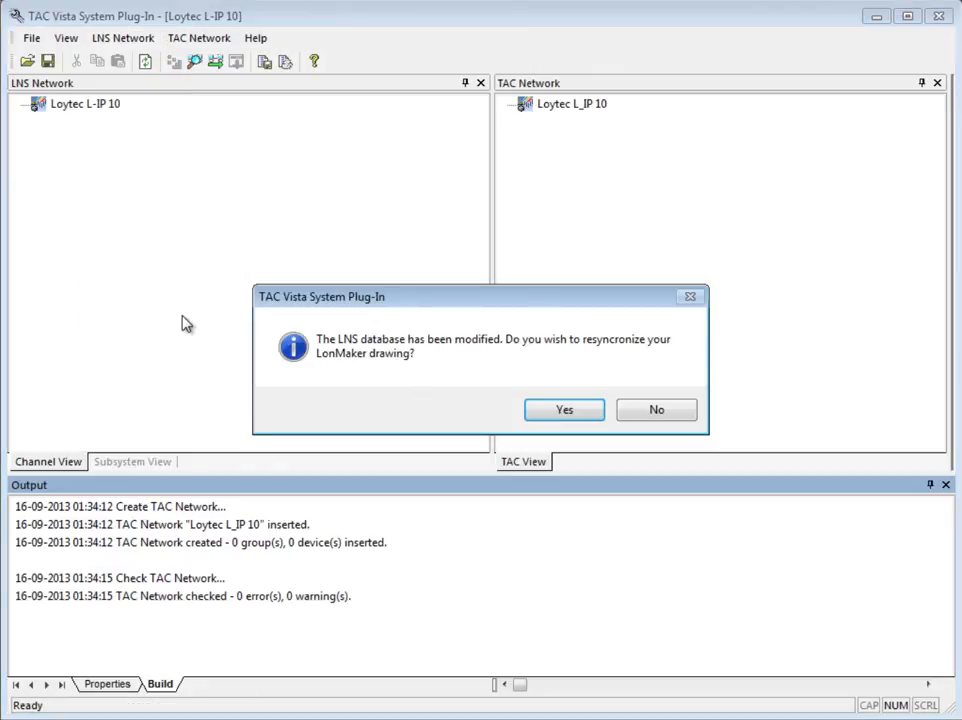
{"action": "left_click", "coordinate": [564, 410]}
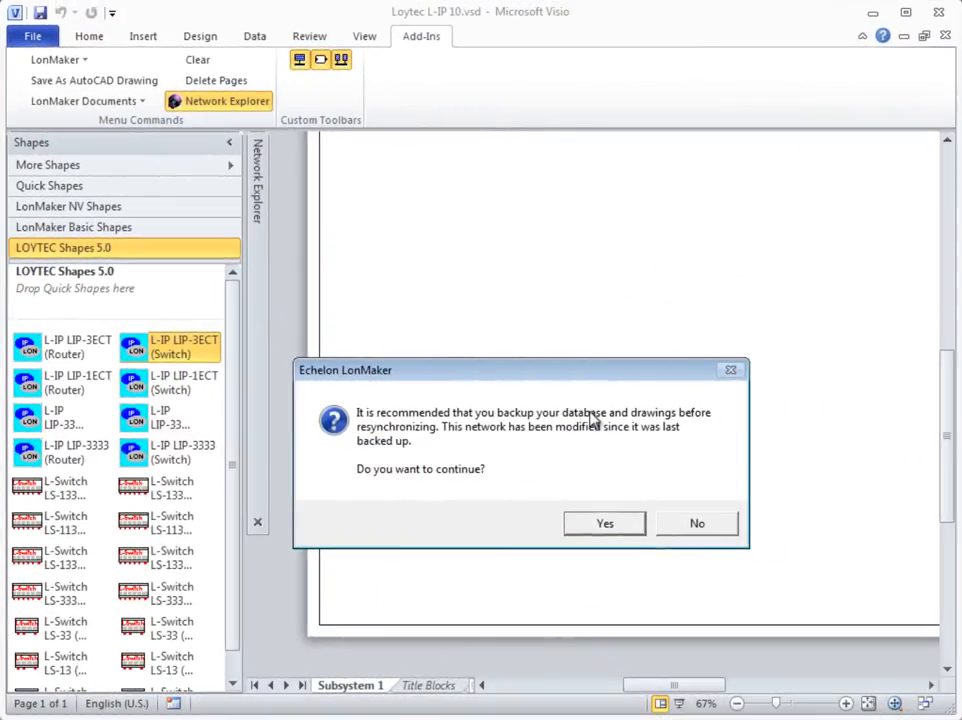
{"action": "left_click", "coordinate": [631, 528]}
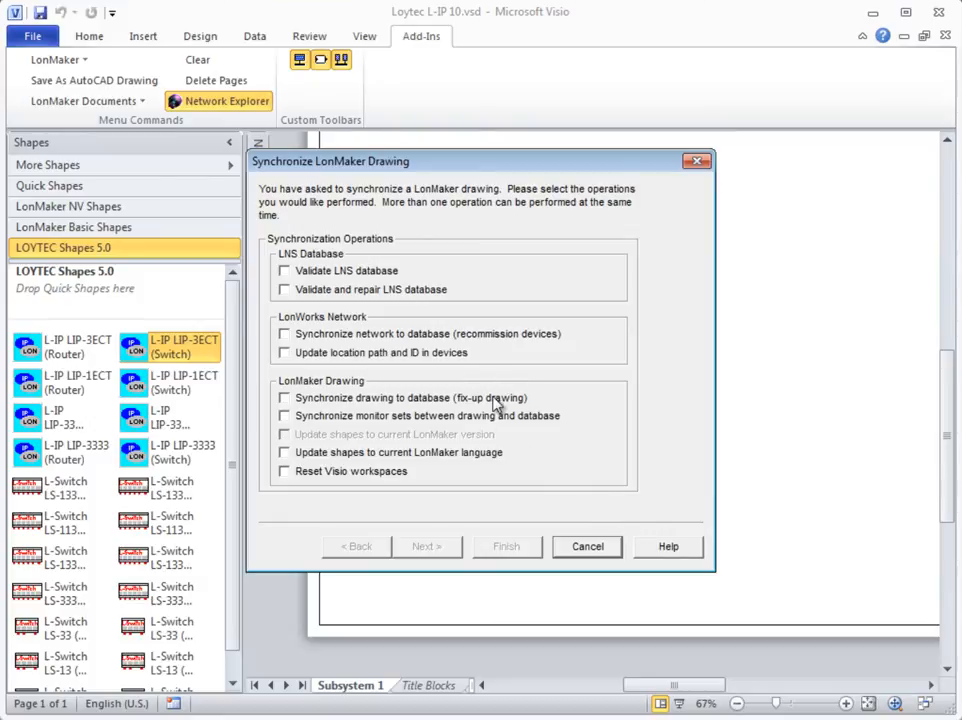
{"action": "left_click", "coordinate": [500, 399]}
{"action": "left_click", "coordinate": [429, 546]}
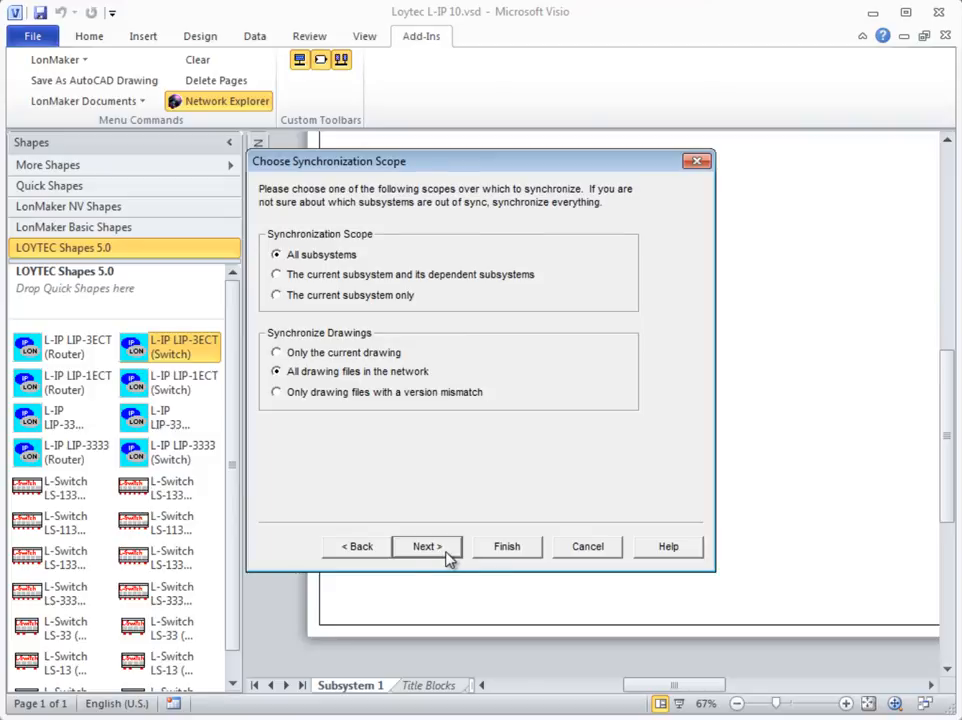
{"action": "left_click", "coordinate": [446, 555]}
{"action": "left_click", "coordinate": [447, 555]}
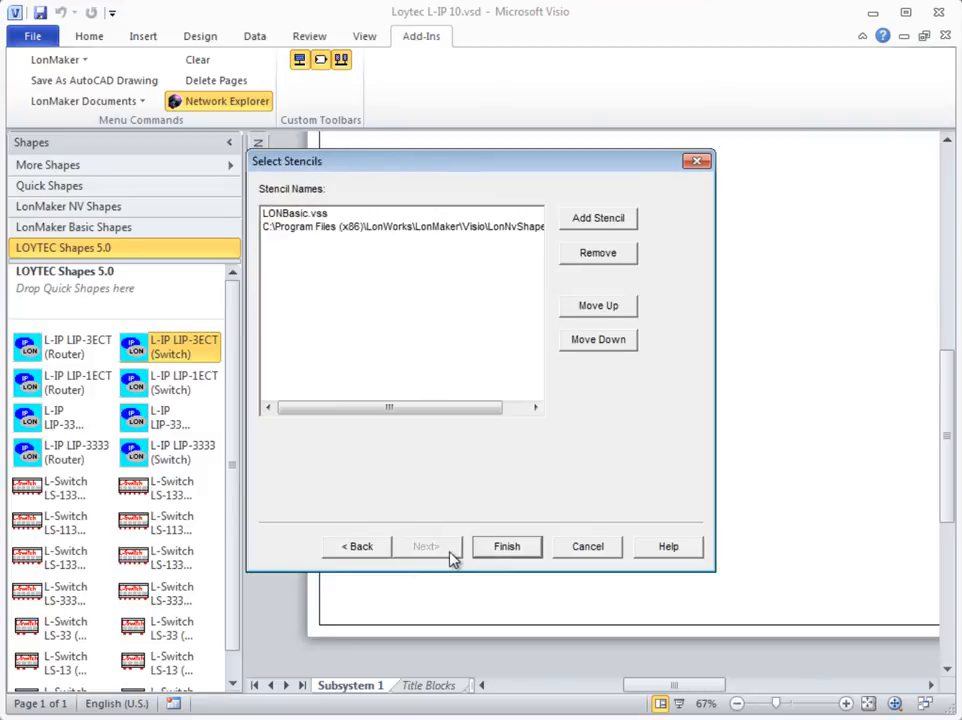
{"action": "left_click", "coordinate": [490, 556]}
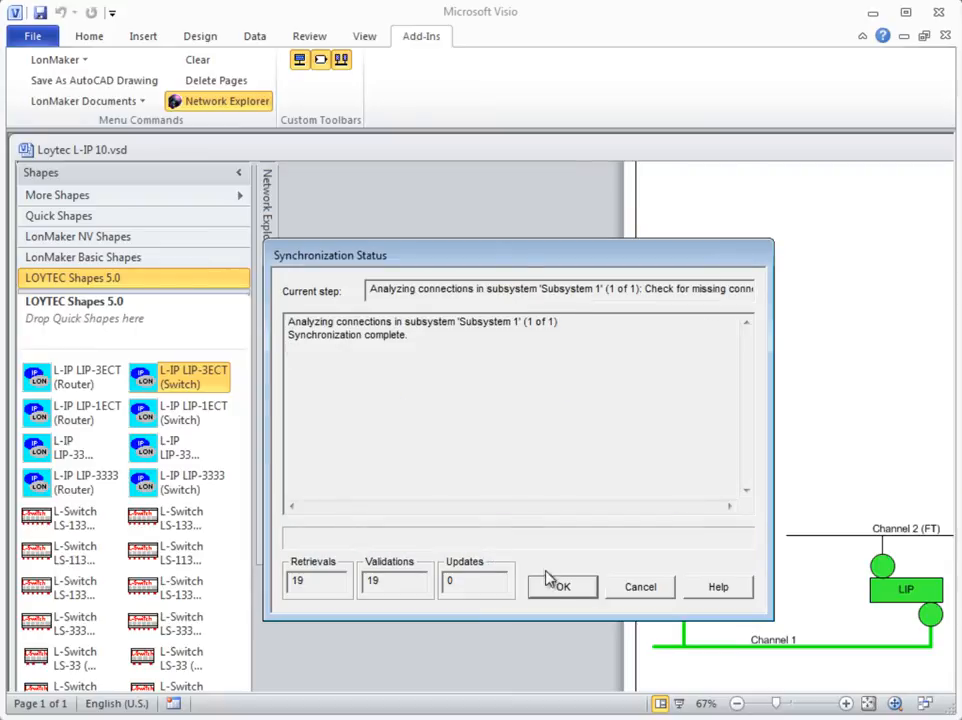
{"action": "left_click", "coordinate": [558, 587]}
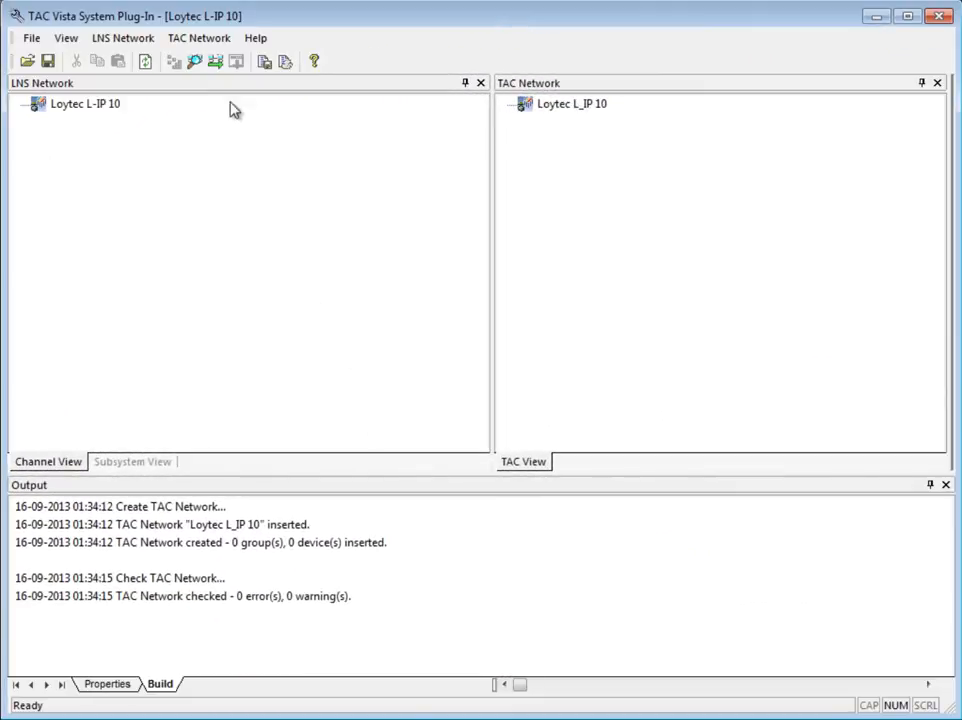
Step: Try to update the TAC Vista database
{"action": "left_click", "coordinate": [216, 64]}
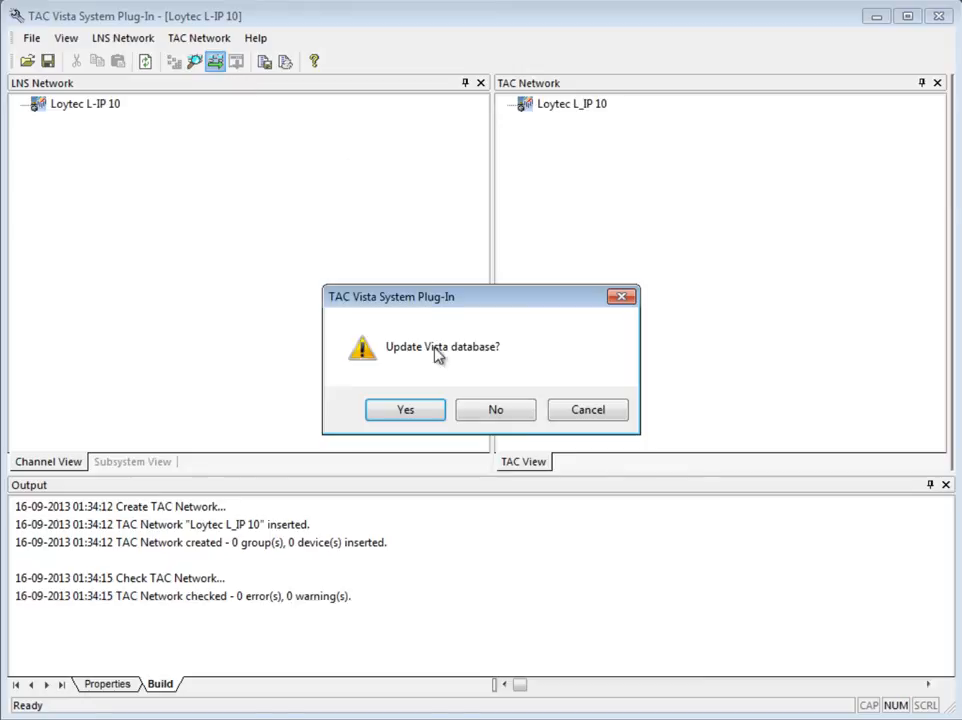
{"action": "left_click", "coordinate": [437, 414]}
{"action": "key", "text": "Return"}
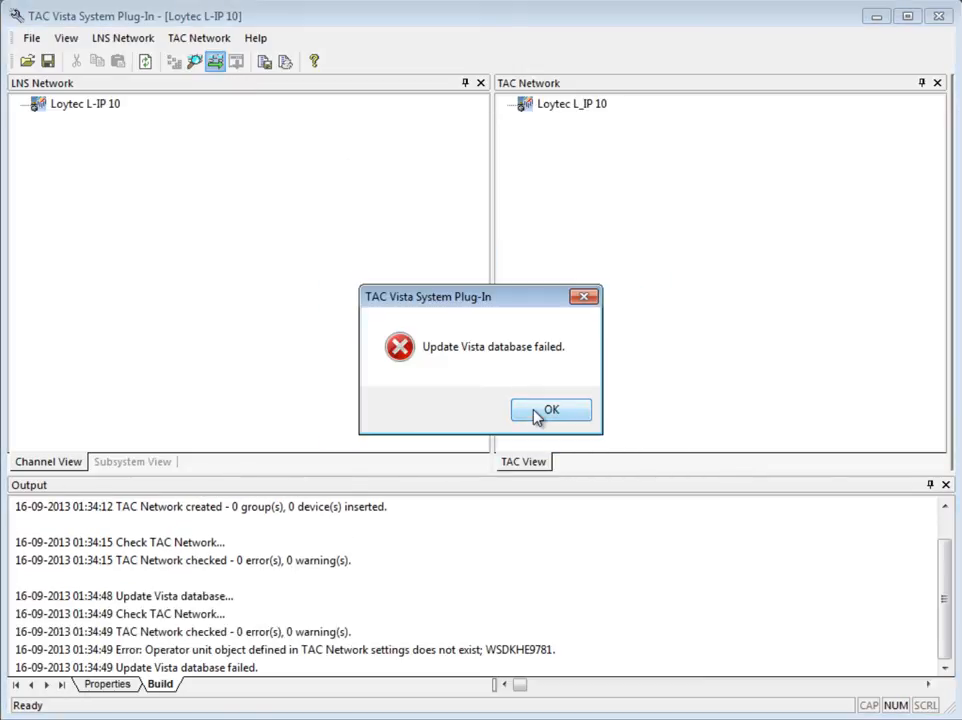
{"action": "left_click", "coordinate": [536, 412]}
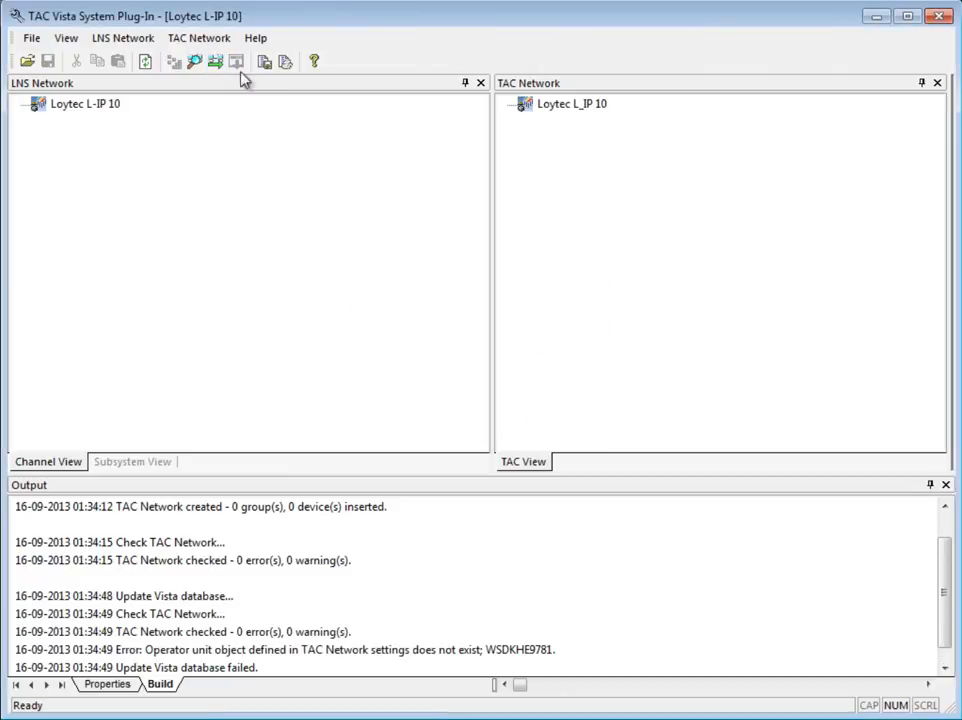
Step: Set the TAC Network settings' operator unit object to the SERVER Vista server
{"action": "left_click", "coordinate": [205, 42]}
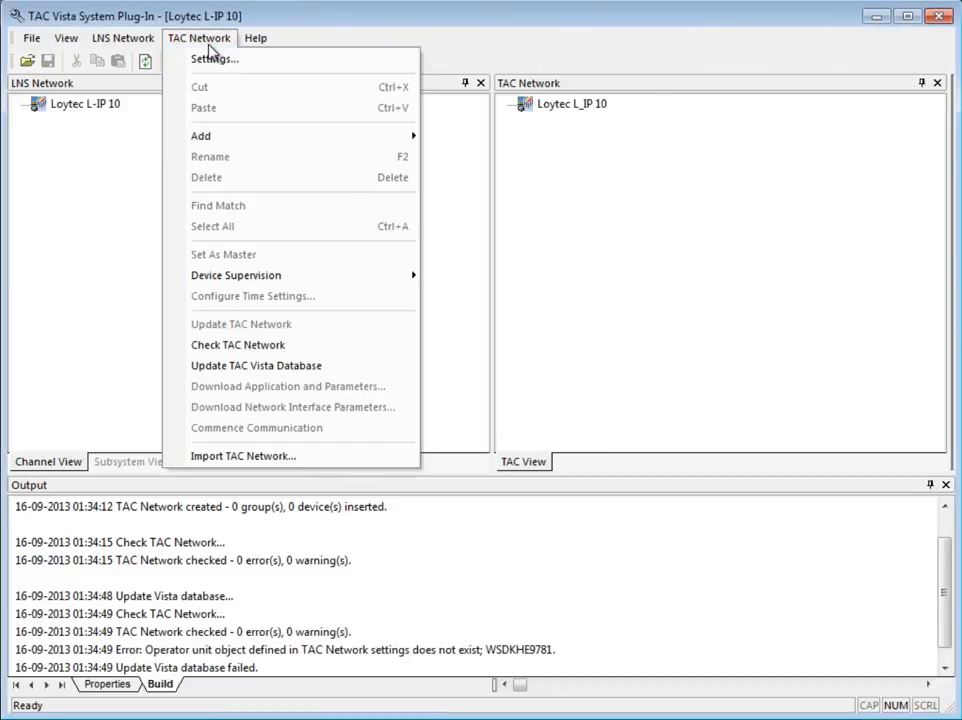
{"action": "left_click", "coordinate": [318, 70]}
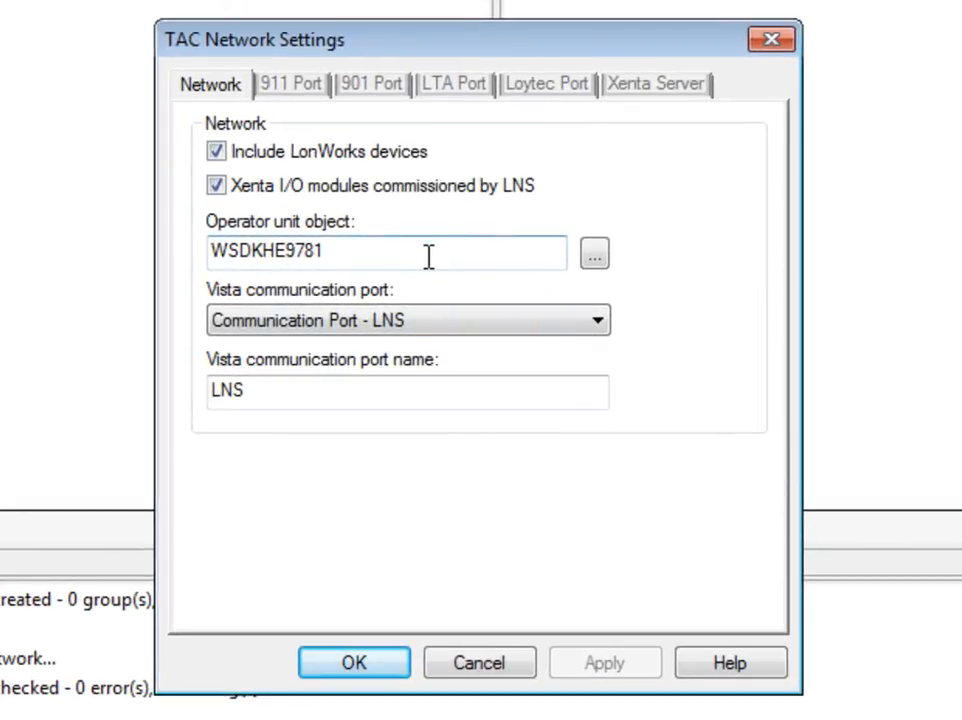
{"action": "left_click", "coordinate": [594, 262]}
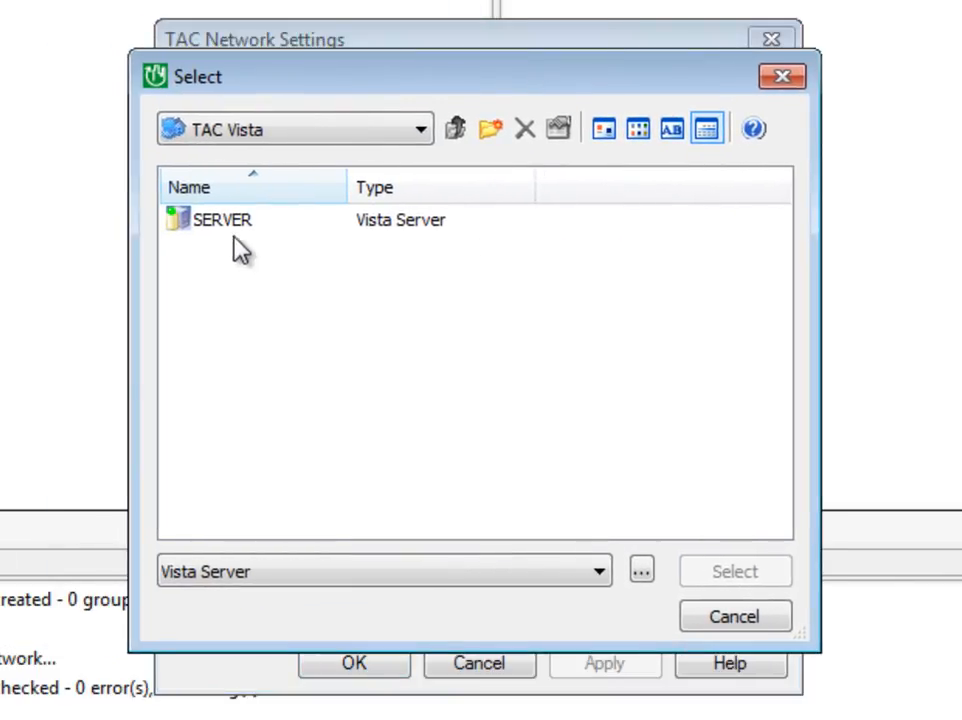
{"action": "left_click", "coordinate": [238, 226]}
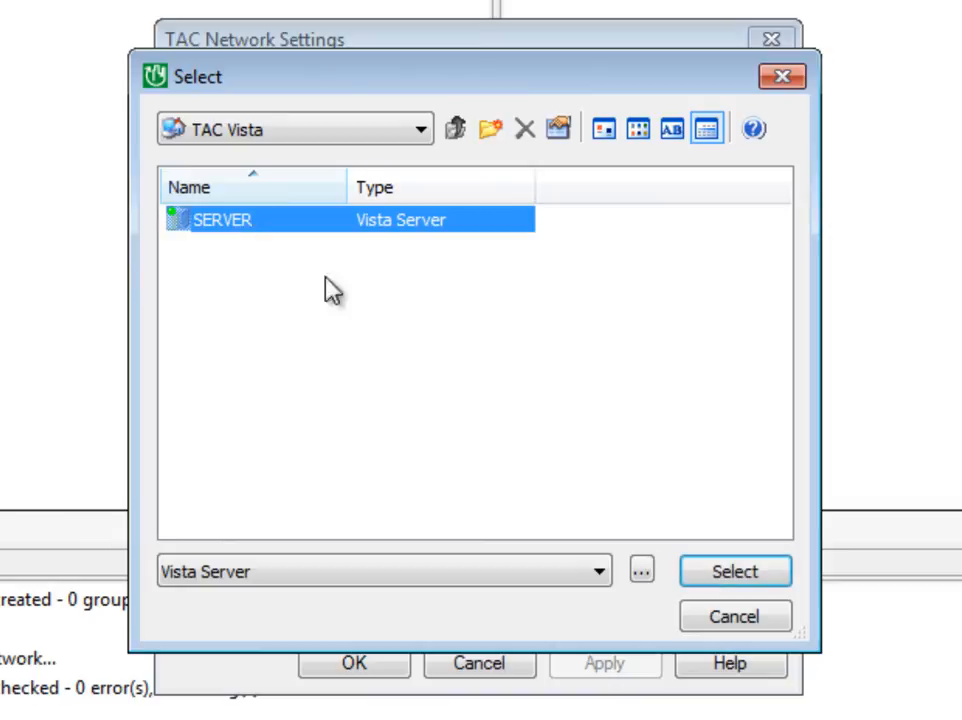
{"action": "left_click", "coordinate": [710, 578]}
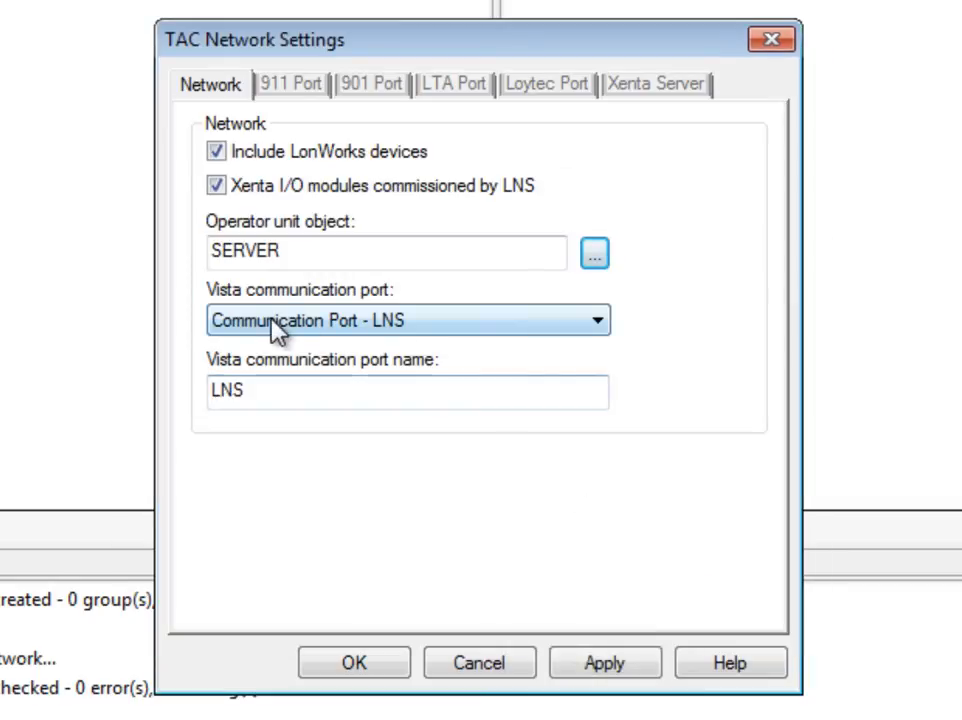
Step: Set the Vista communication port to Communication Port - Loytec, keeping the port name LNS
{"action": "left_click", "coordinate": [493, 330]}
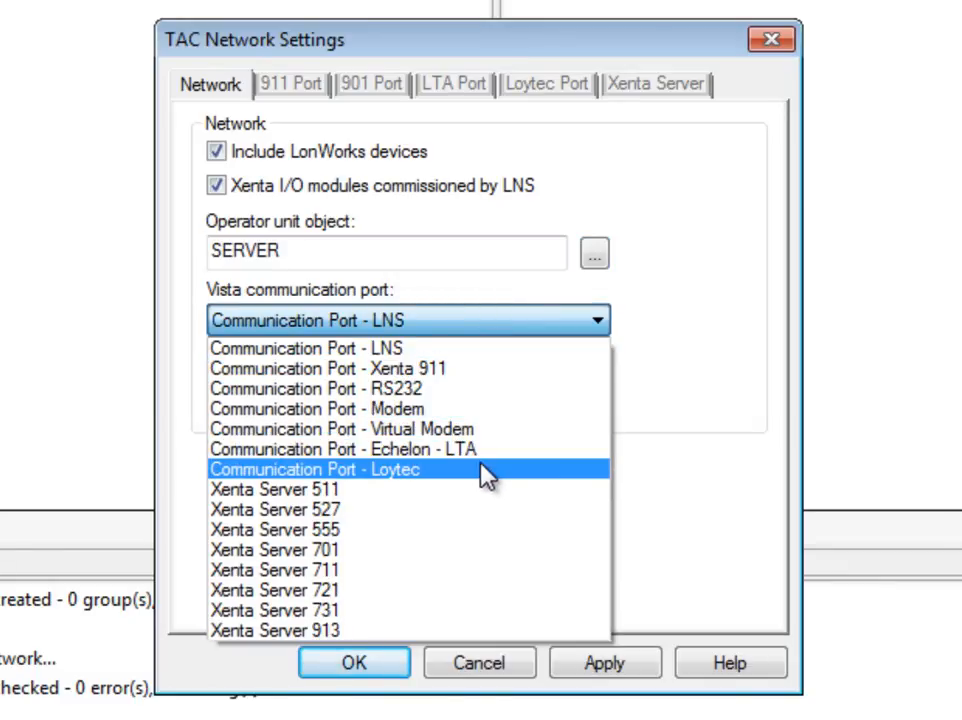
{"action": "left_click", "coordinate": [436, 470]}
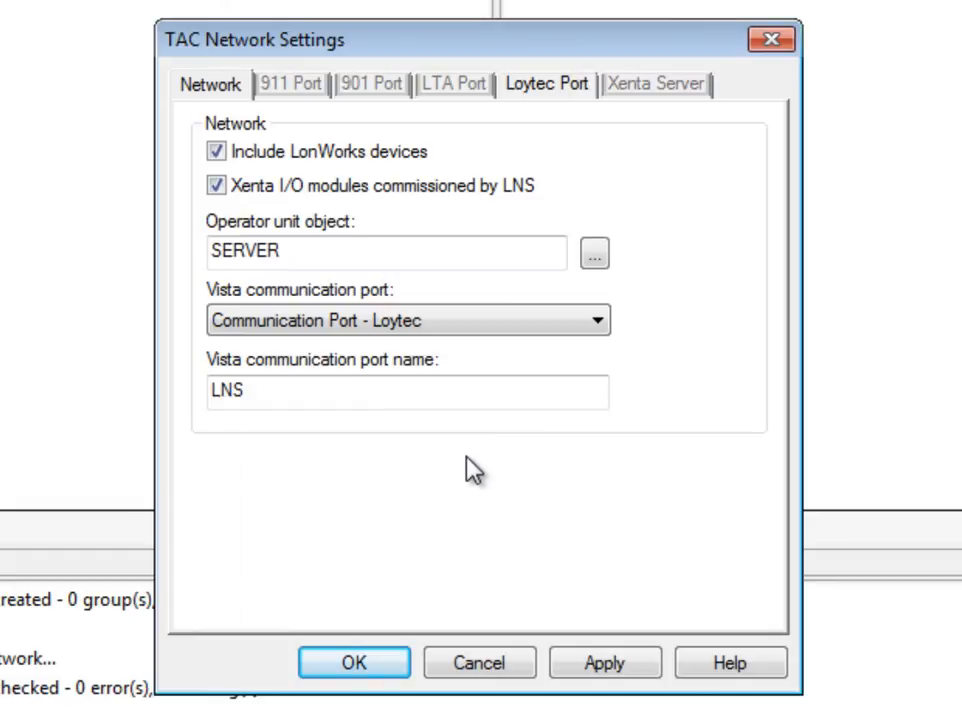
{"action": "left_click_drag", "start_coordinate": [377, 386], "coordinate": [174, 382]}
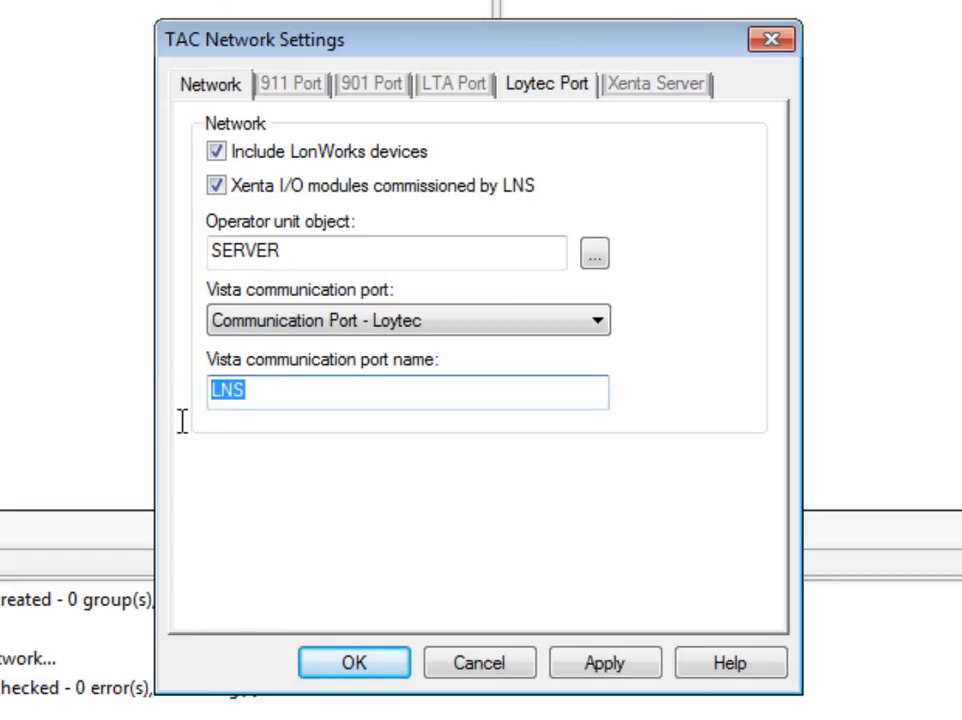
{"action": "left_click", "coordinate": [245, 397]}
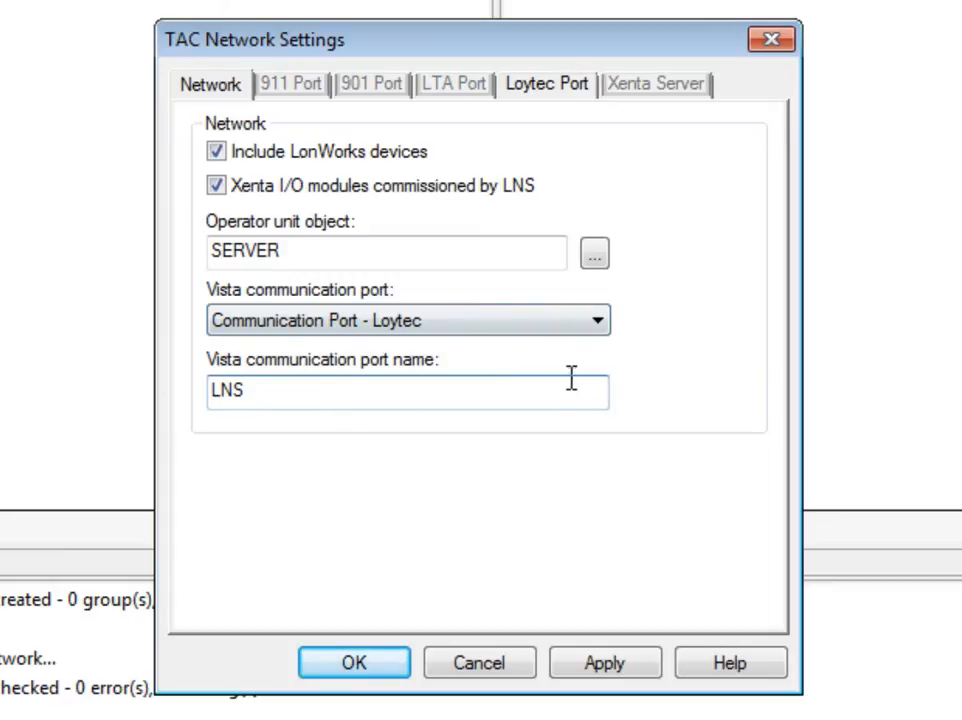
Step: Set the Loytec port network interface to NIC_852_1 and apply the TAC Network settings
{"action": "left_click", "coordinate": [553, 87]}
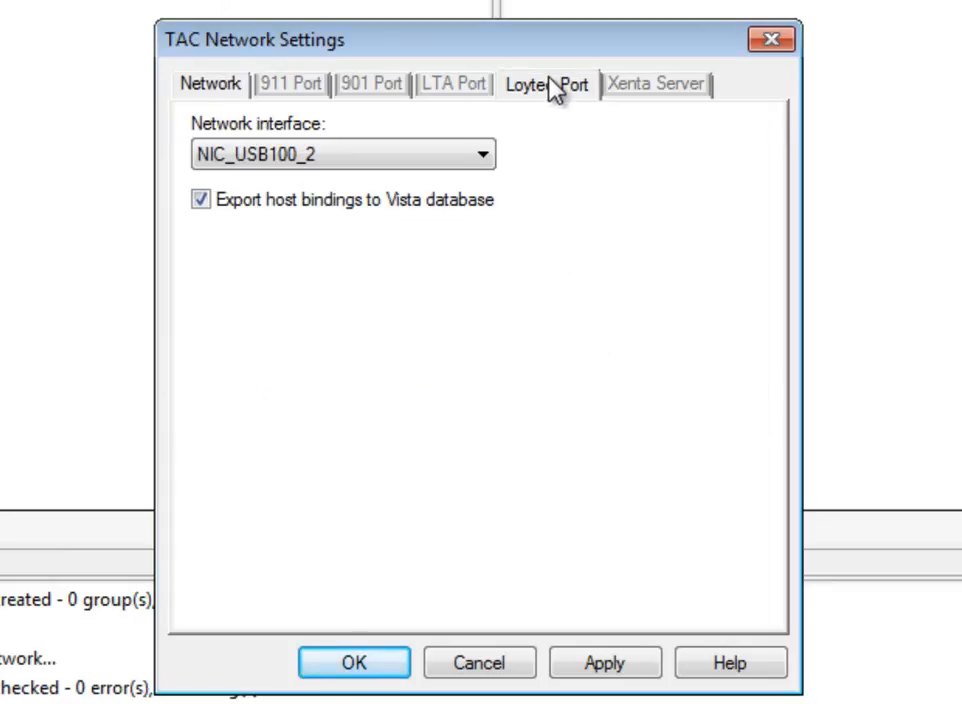
{"action": "left_click", "coordinate": [481, 157]}
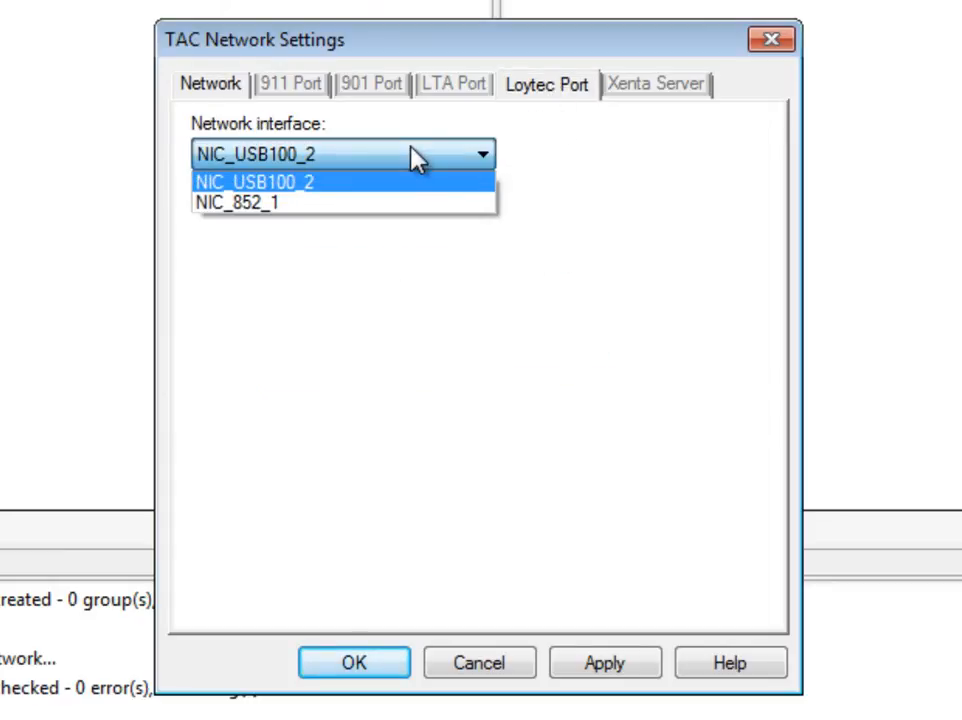
{"action": "left_click", "coordinate": [402, 205]}
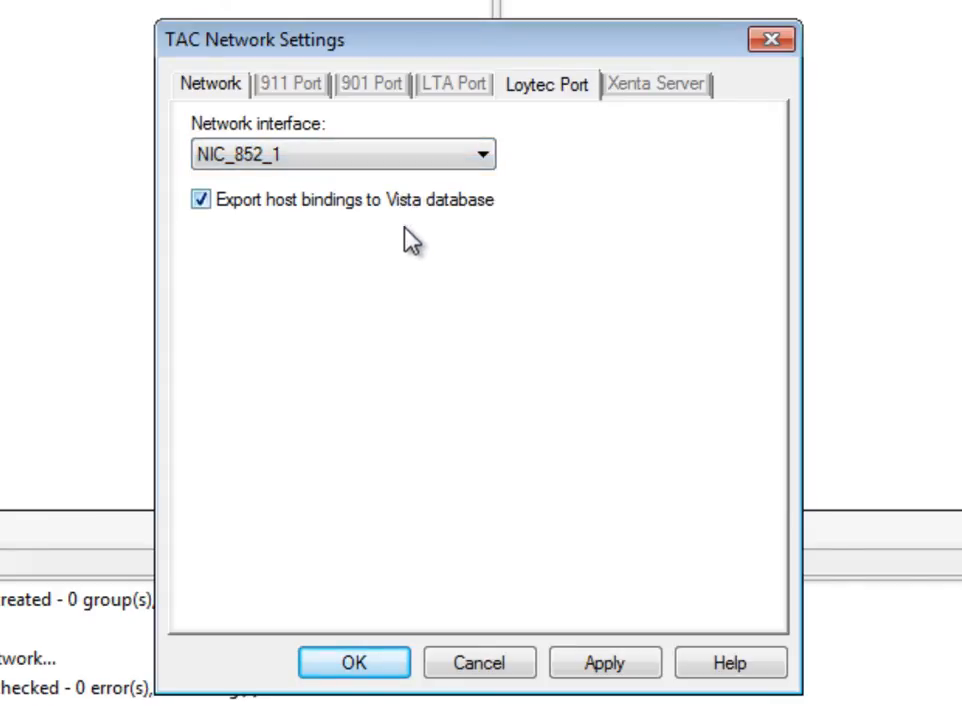
{"action": "left_click", "coordinate": [366, 672]}
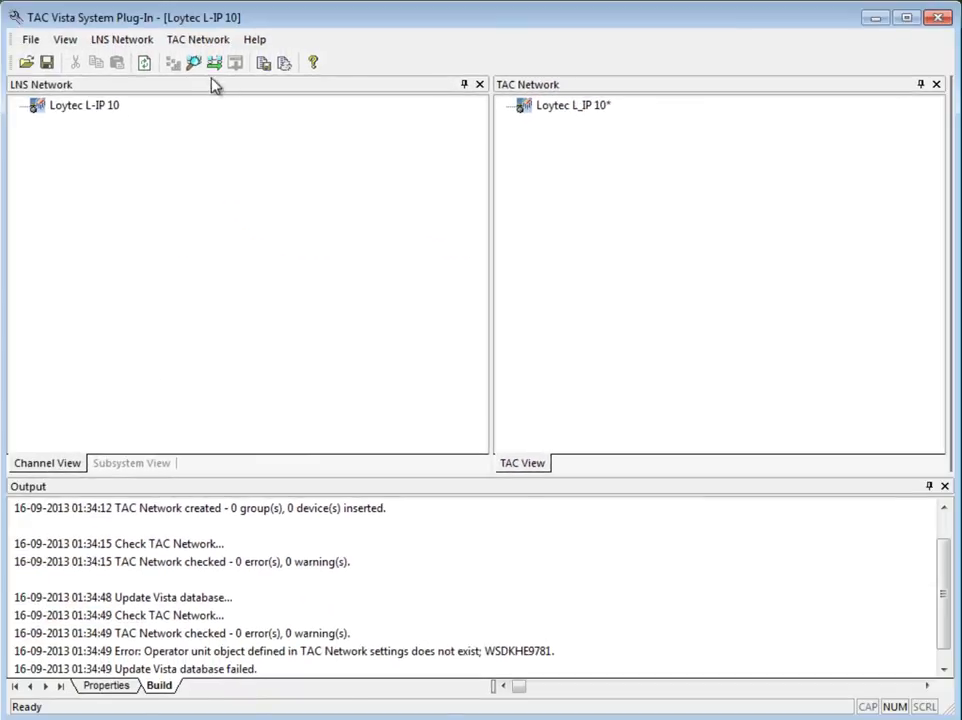
Step: Update the TAC Vista database, confirming the update
{"action": "left_click", "coordinate": [213, 73]}
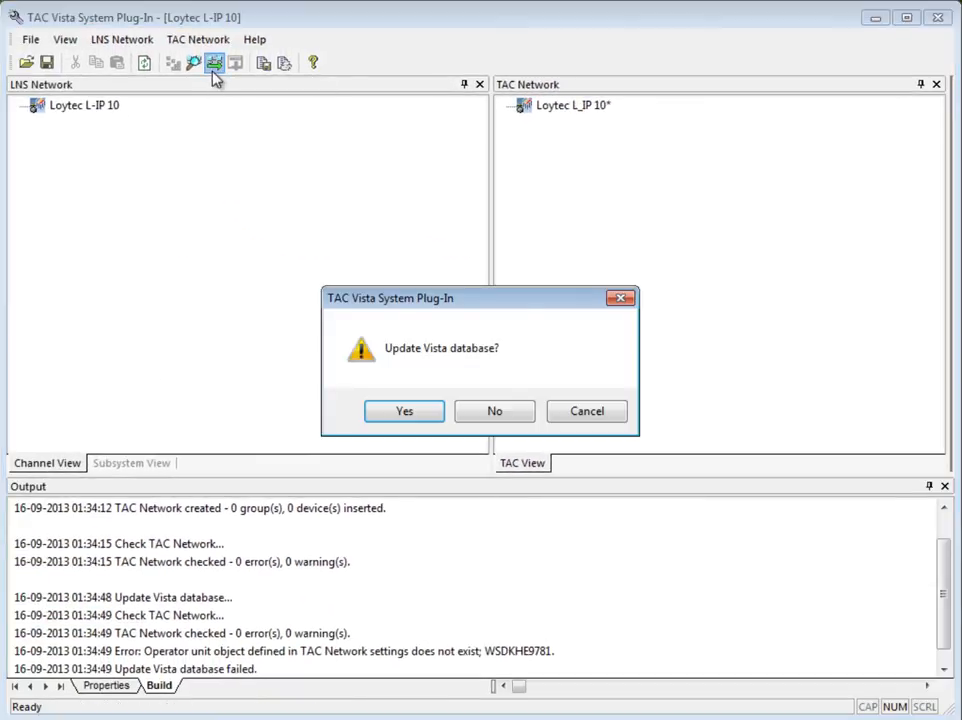
{"action": "left_click", "coordinate": [414, 416]}
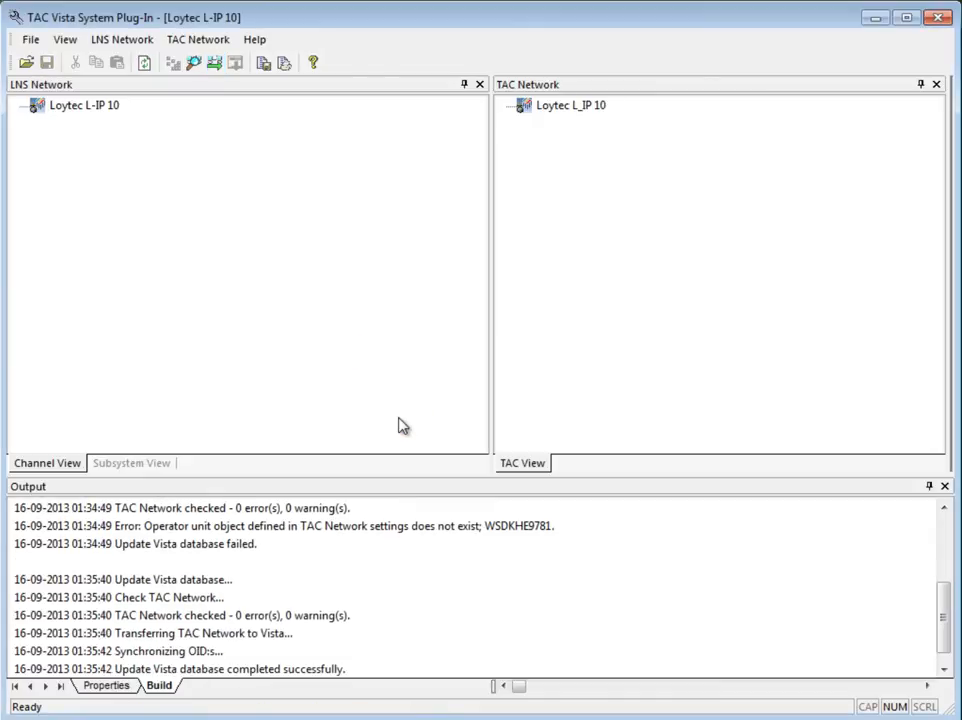
Step: Download application and parameters for the Loytec L_IP 10 TAC network
{"action": "left_click", "coordinate": [551, 108]}
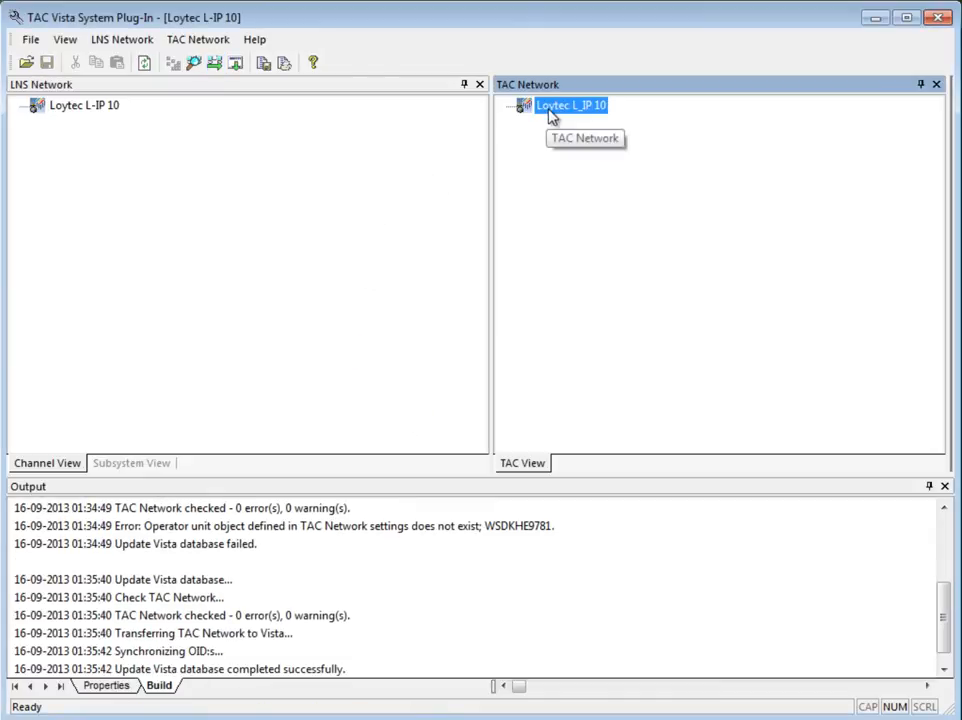
{"action": "left_click", "coordinate": [235, 66]}
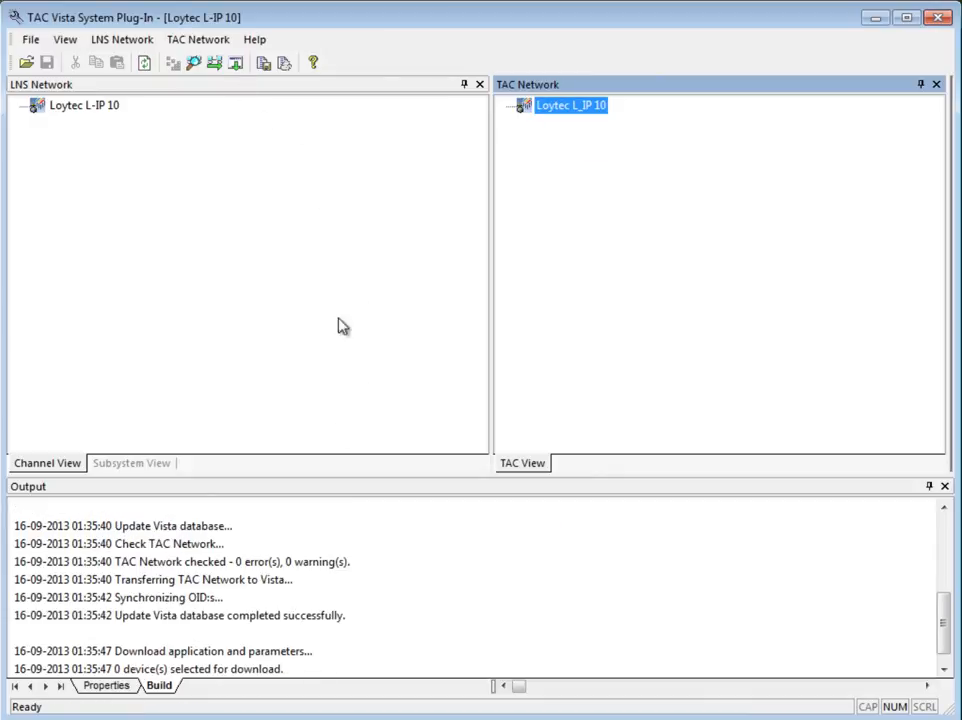
{"action": "left_click", "coordinate": [212, 44]}
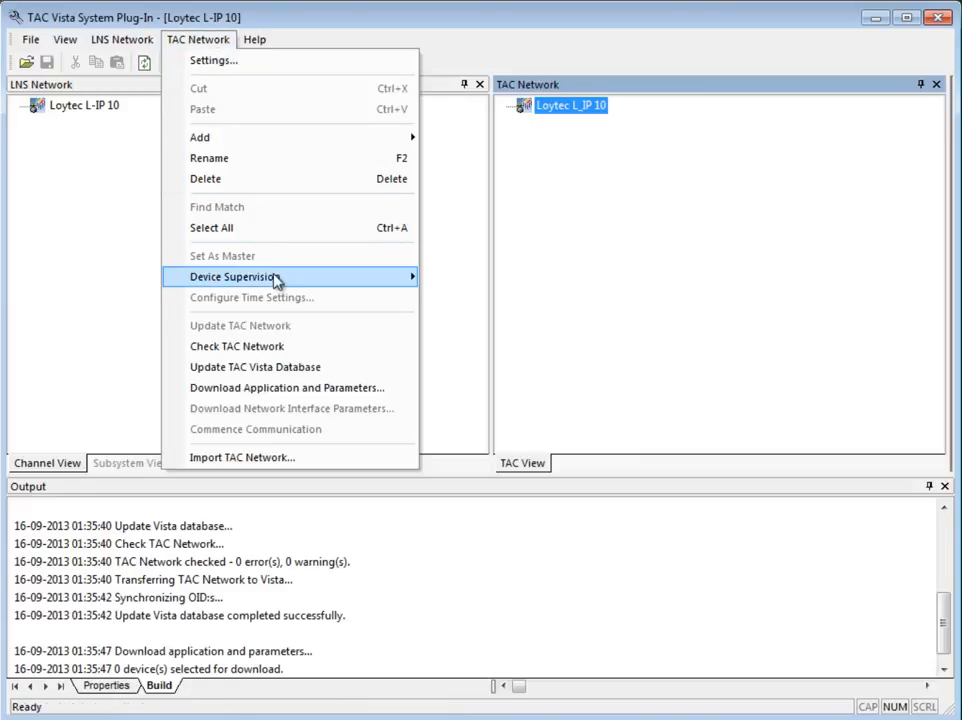
{"action": "mouse_move", "coordinate": [276, 282]}
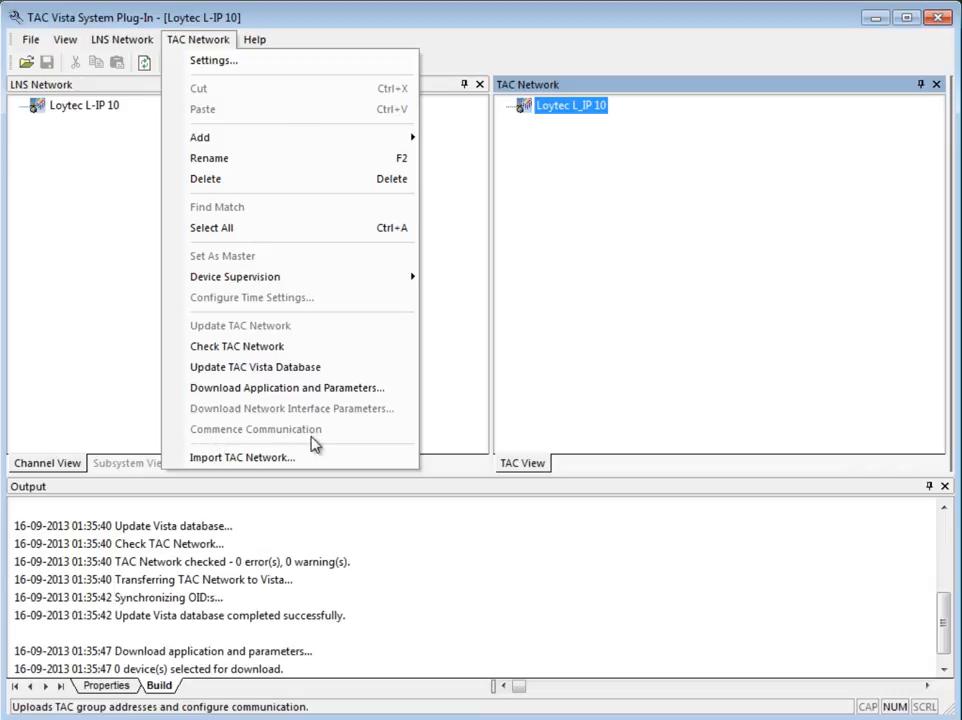
{"action": "left_click", "coordinate": [533, 409]}
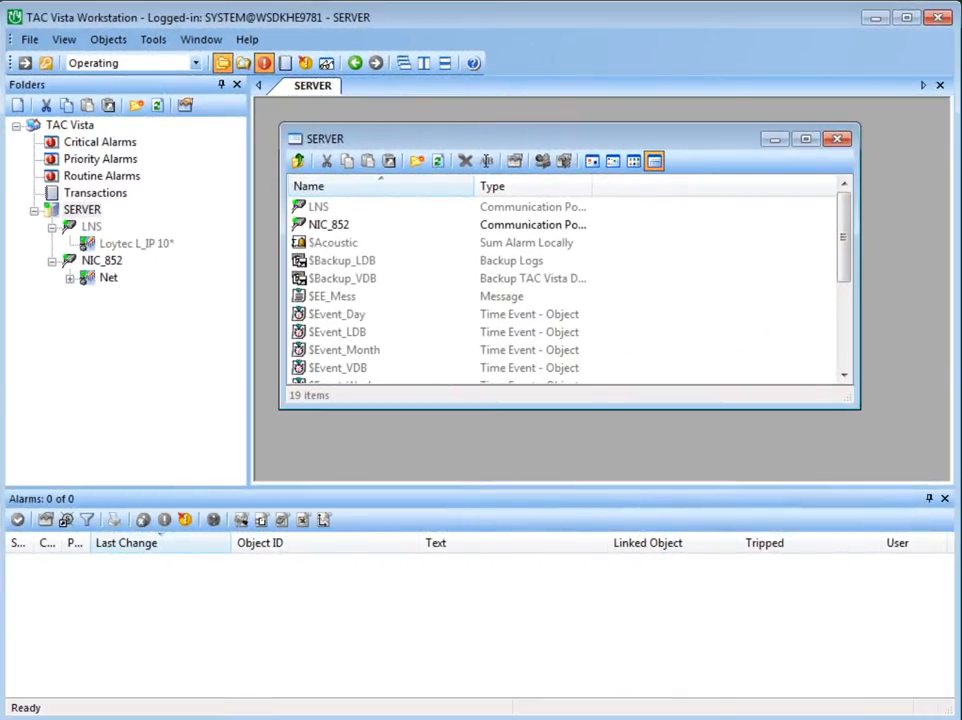
Step: In TAC Vista Workstation, open the LNS communication port's properties to inspect its communication settings
{"action": "right_click", "coordinate": [91, 228]}
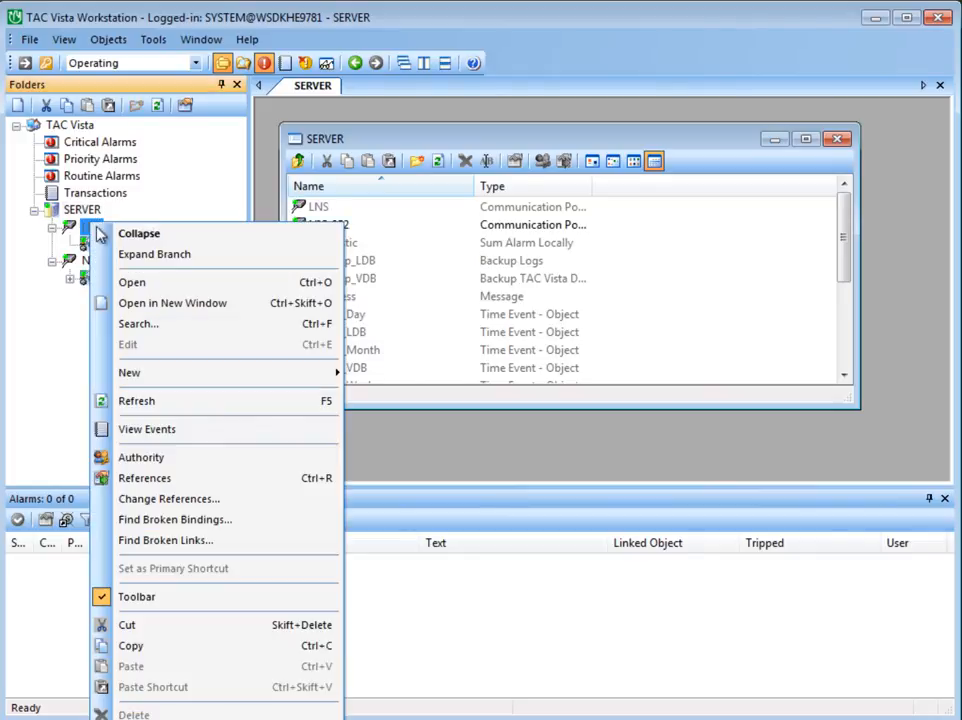
{"action": "left_click", "coordinate": [297, 703]}
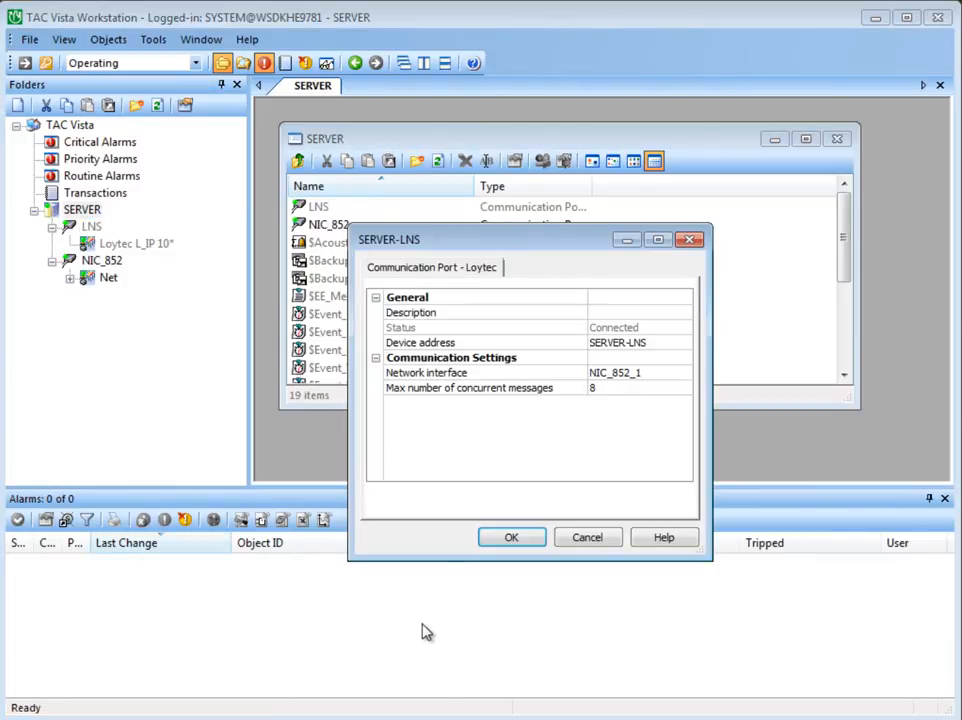
{"action": "left_click", "coordinate": [590, 540]}
Step: In Building Operation WorkStation, discover LonWorks devices and add the NIC_852_1_005 interface to Server 1
{"action": "mouse_move", "coordinate": [110, 243]}
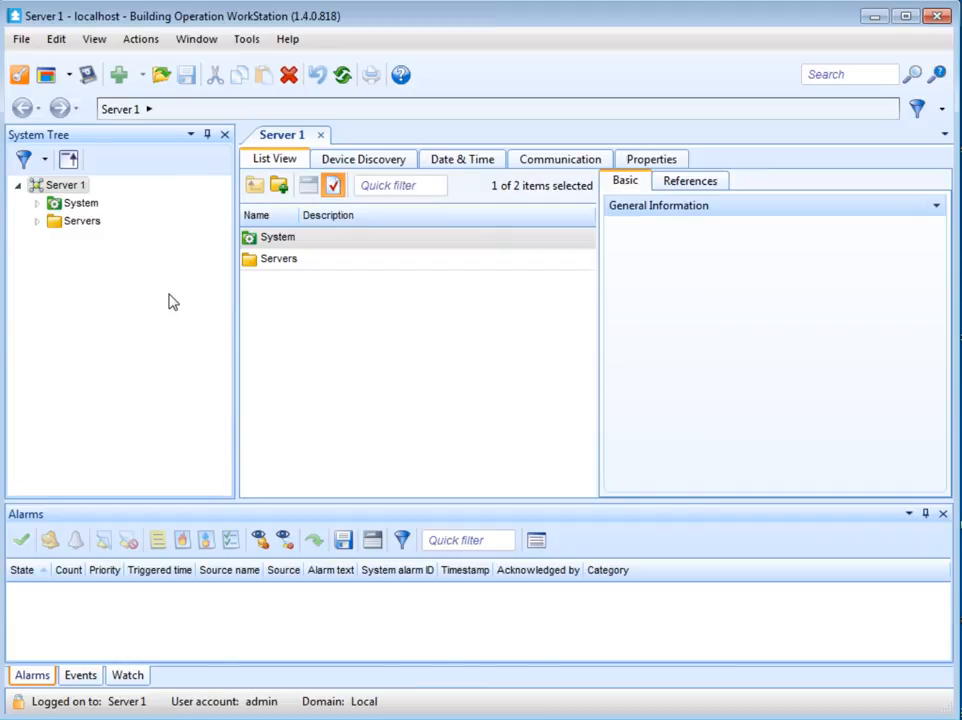
{"action": "left_click", "coordinate": [345, 164]}
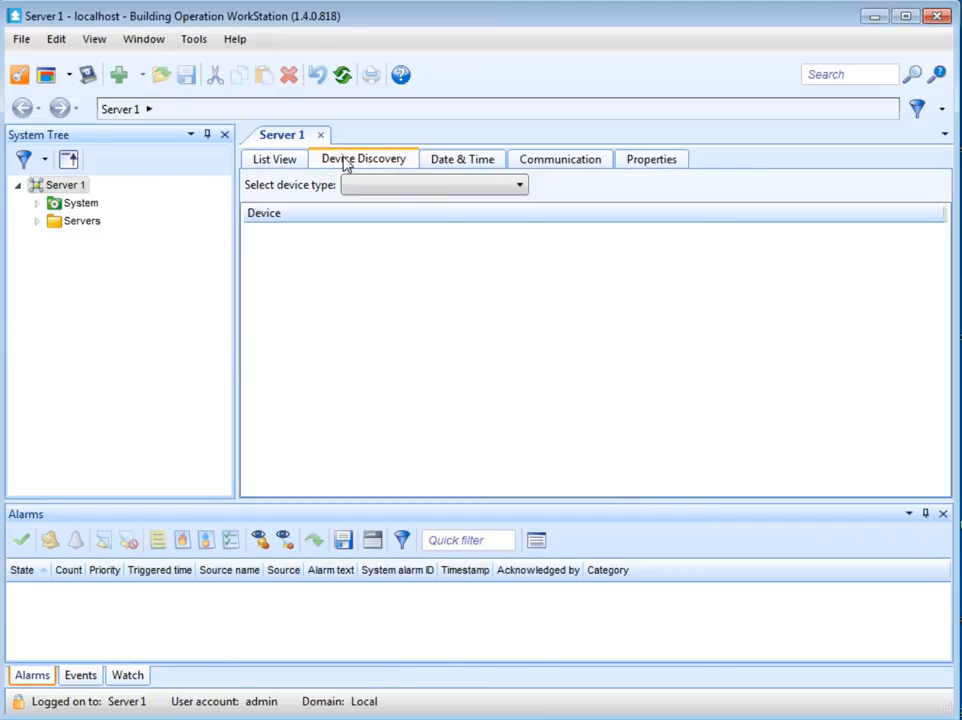
{"action": "left_click", "coordinate": [421, 190]}
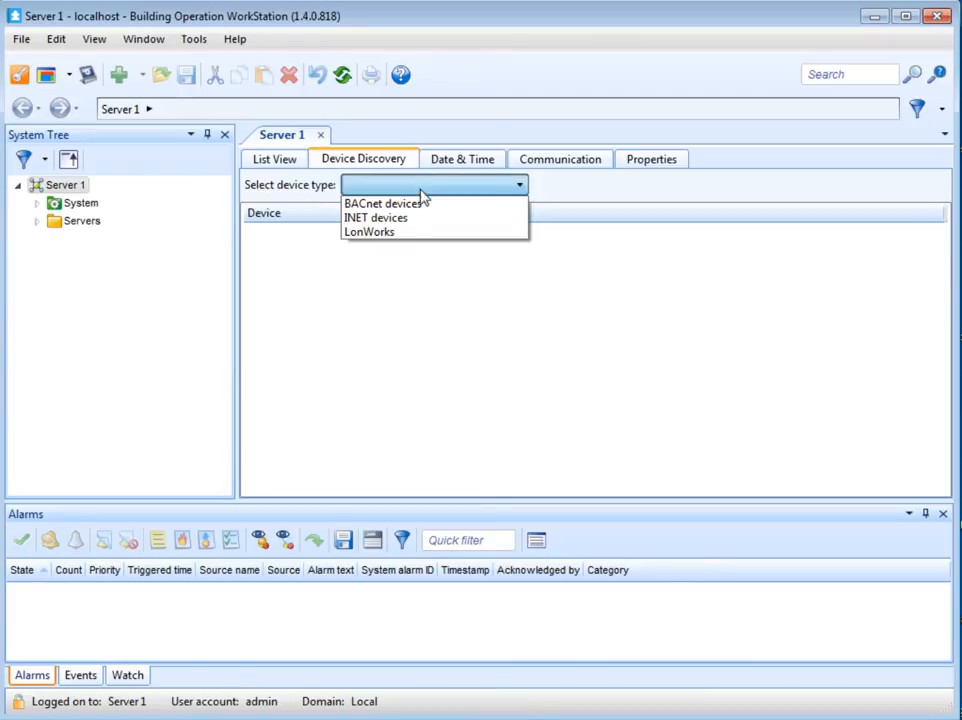
{"action": "left_click", "coordinate": [419, 239]}
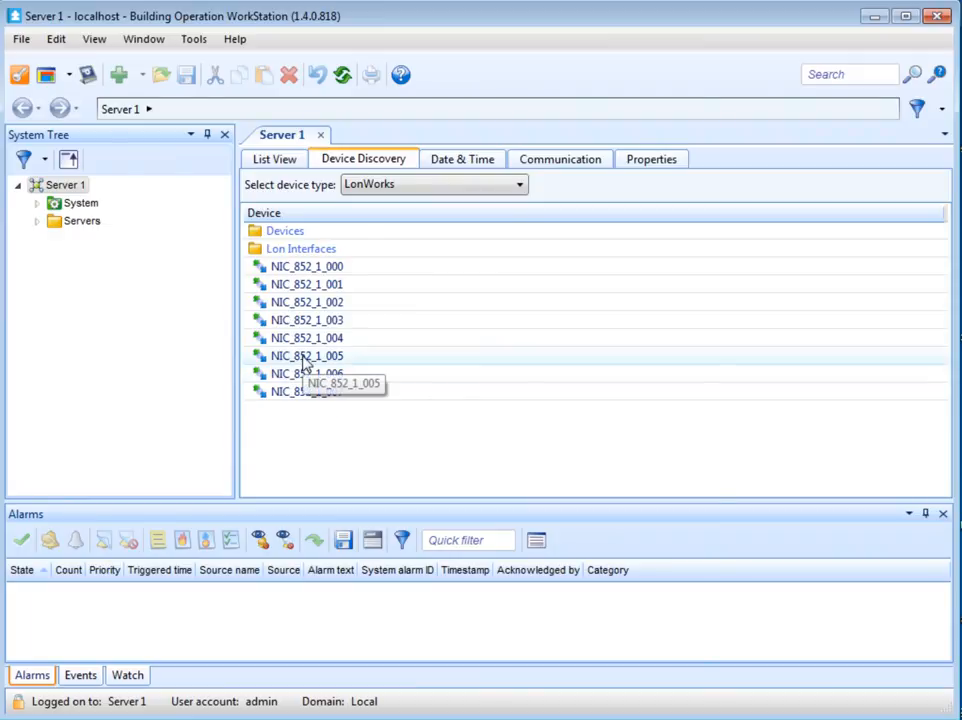
{"action": "left_click_drag", "start_coordinate": [298, 362], "coordinate": [81, 186]}
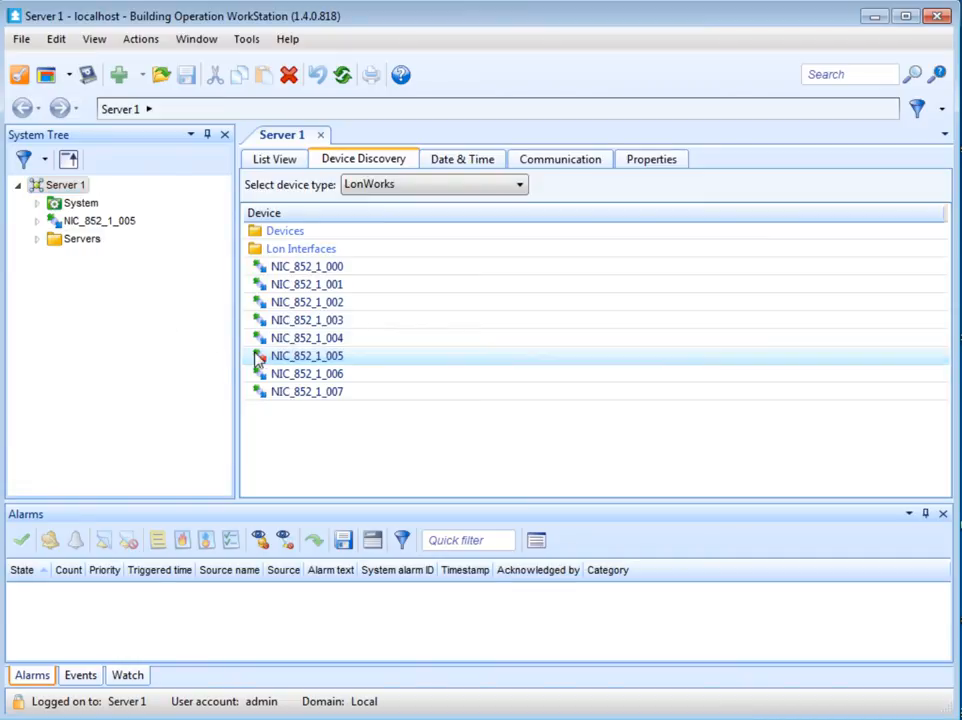
Step: Create a LonWorks Network with the default name under the NIC_852_1_005 interface
{"action": "right_click", "coordinate": [88, 222]}
{"action": "mouse_move", "coordinate": [121, 236]}
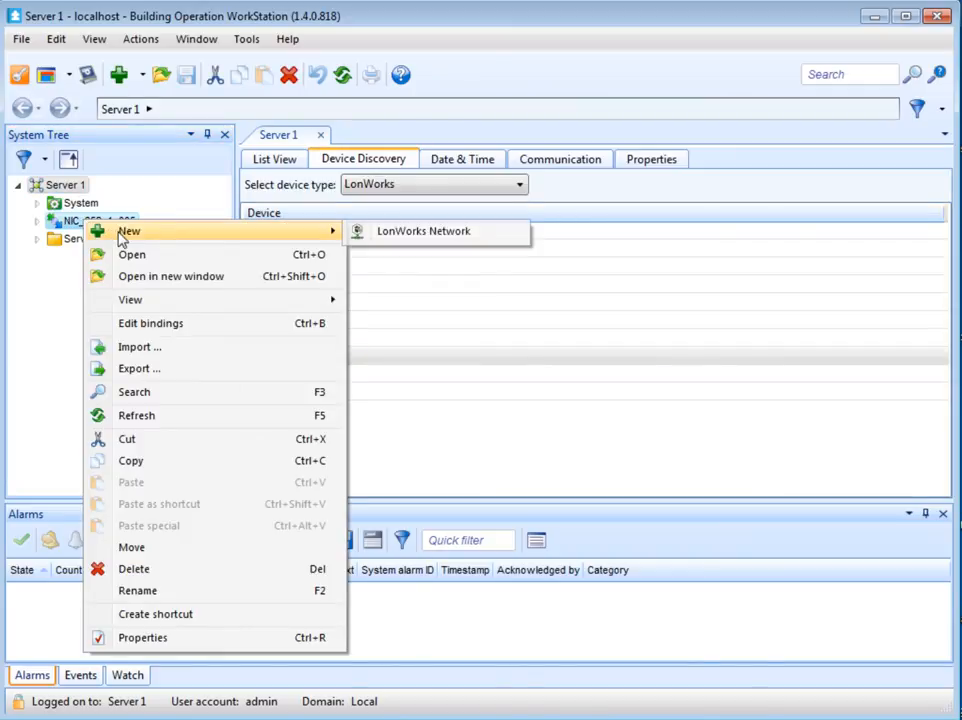
{"action": "left_click", "coordinate": [389, 238]}
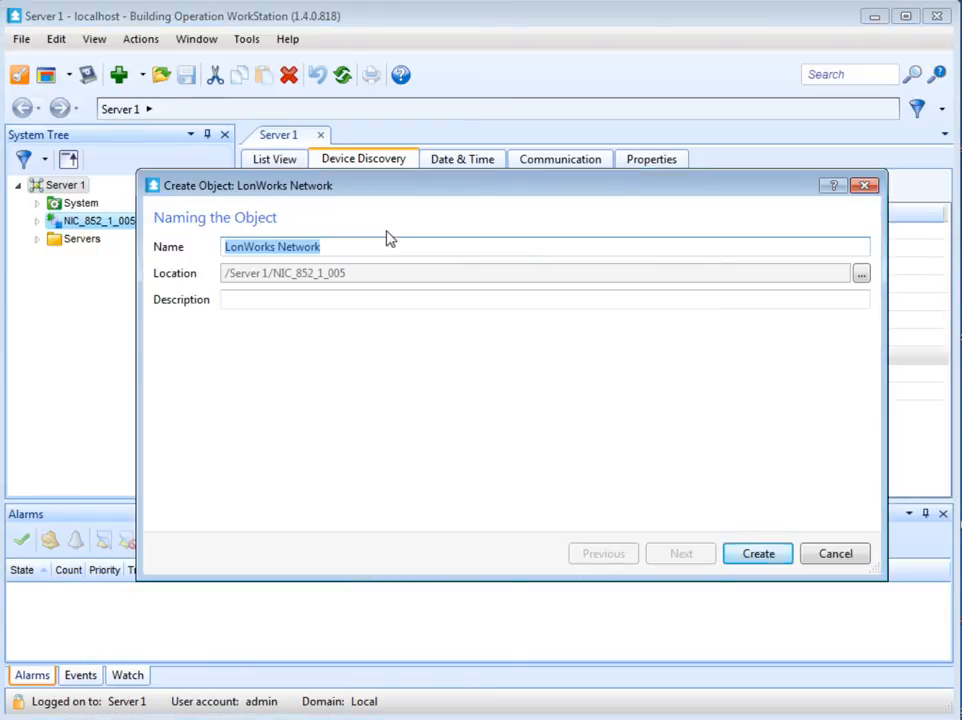
{"action": "left_click", "coordinate": [736, 556]}
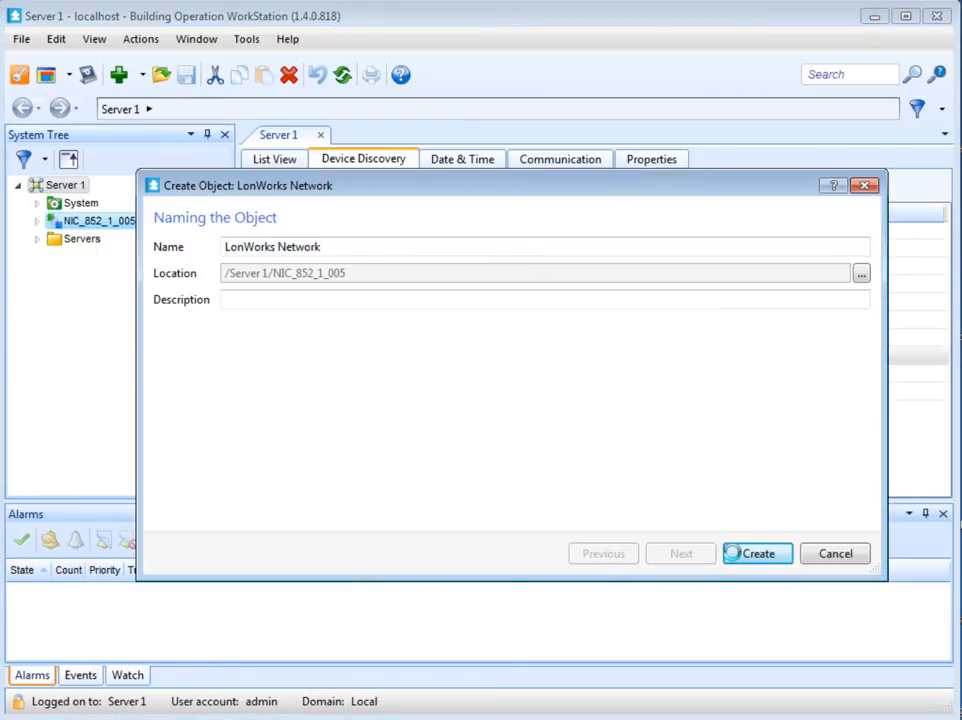
{"action": "left_click", "coordinate": [37, 221]}
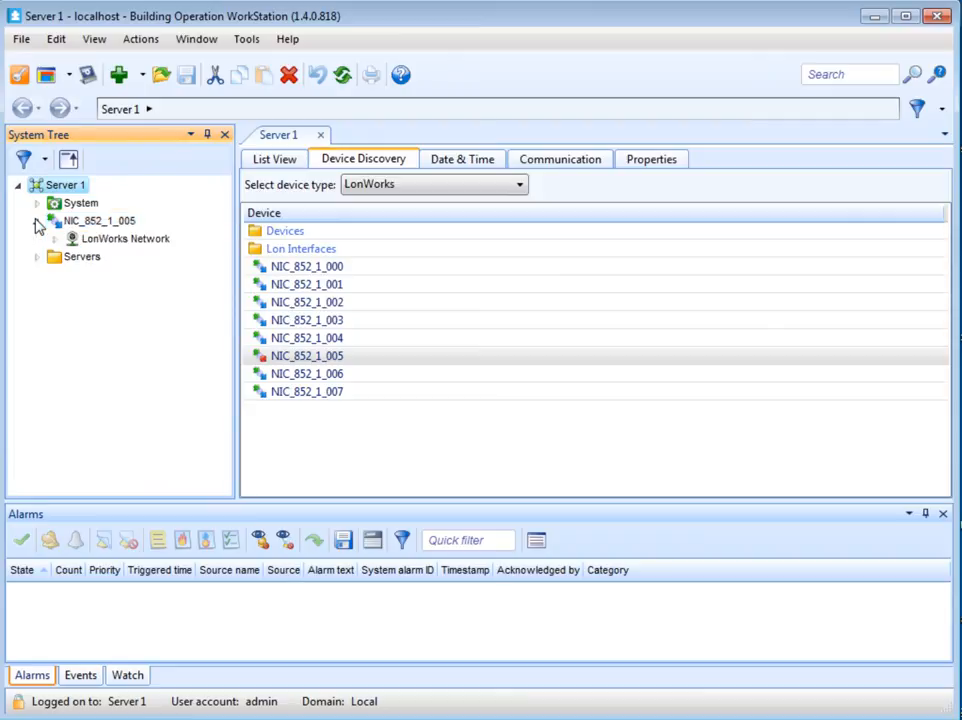
Step: Close the Server 1 tab
{"action": "left_click", "coordinate": [150, 243]}
{"action": "right_click", "coordinate": [150, 243]}
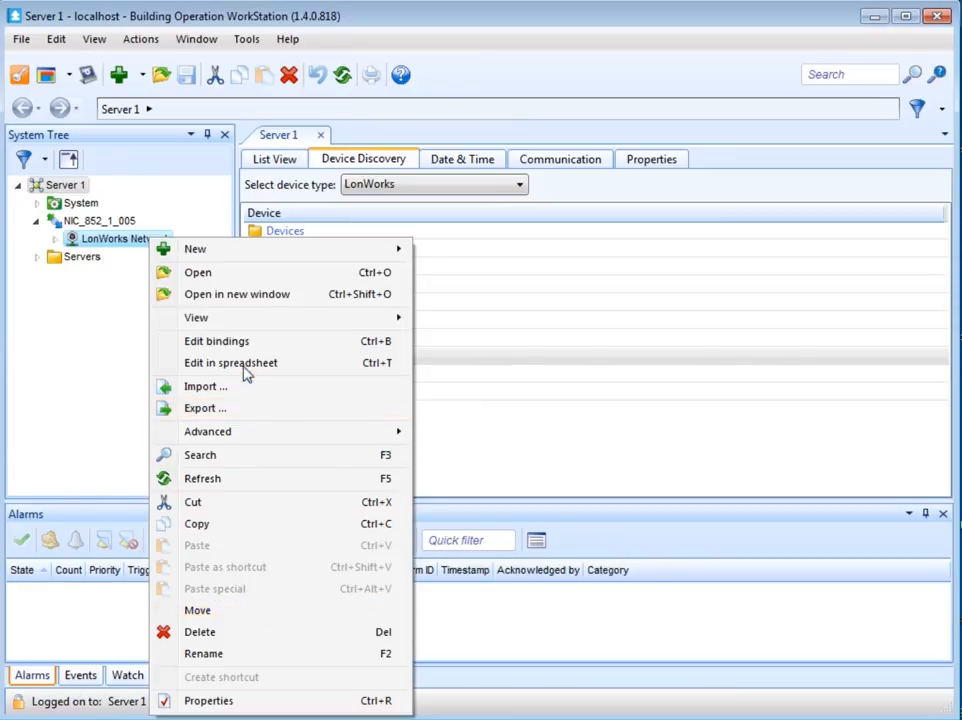
{"action": "left_click", "coordinate": [120, 334]}
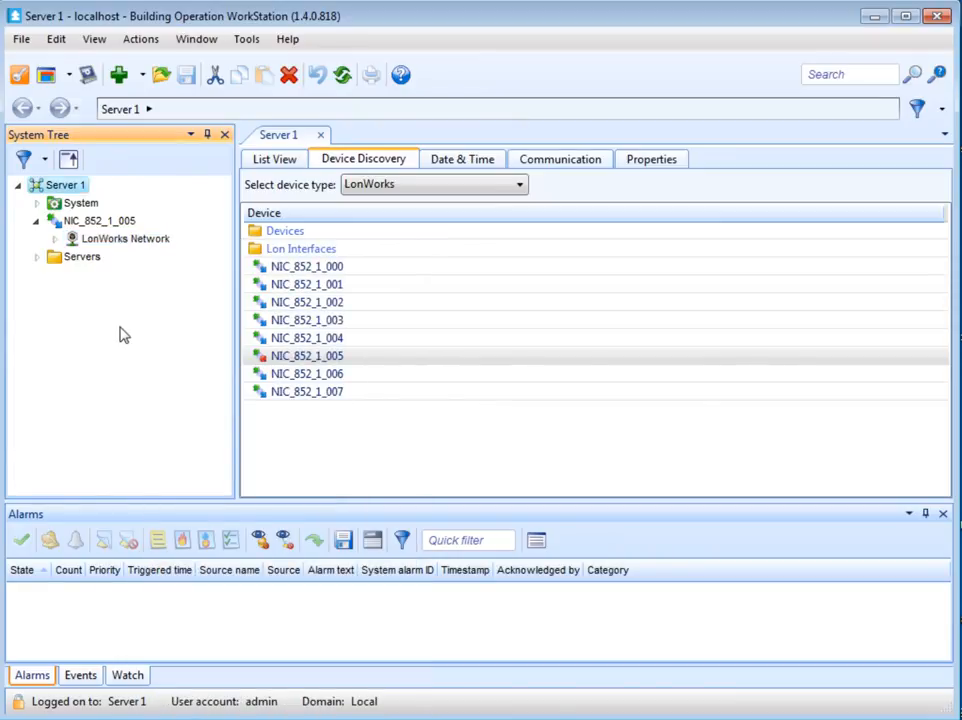
{"action": "left_click", "coordinate": [320, 134]}
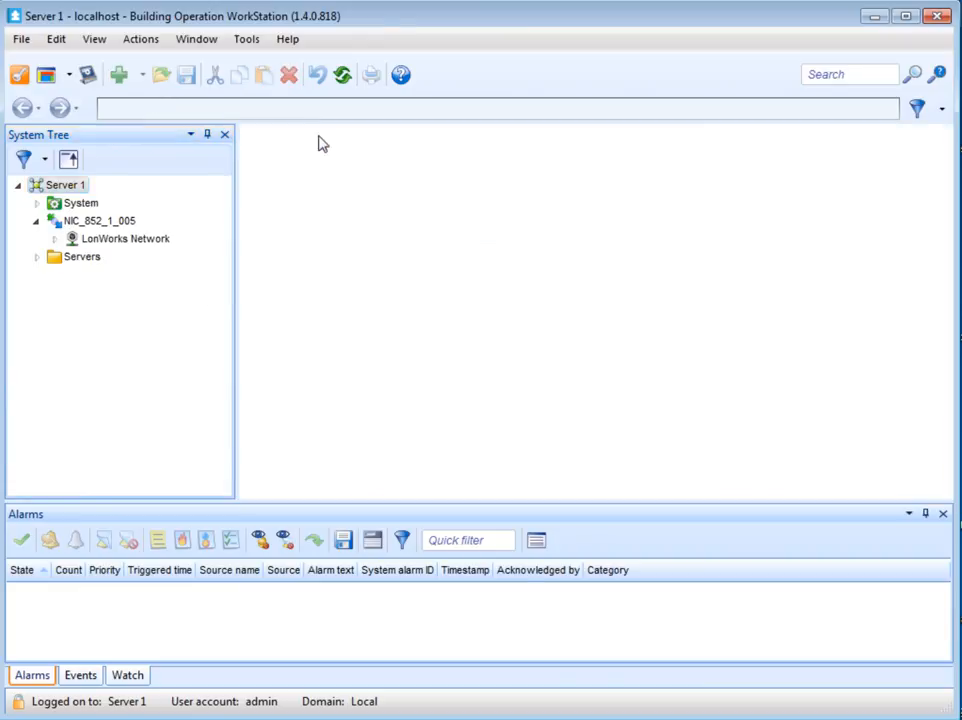
Step: Delete the NIC_852_1_005 interface from Server 1
{"action": "left_click", "coordinate": [125, 224]}
{"action": "right_click", "coordinate": [125, 224]}
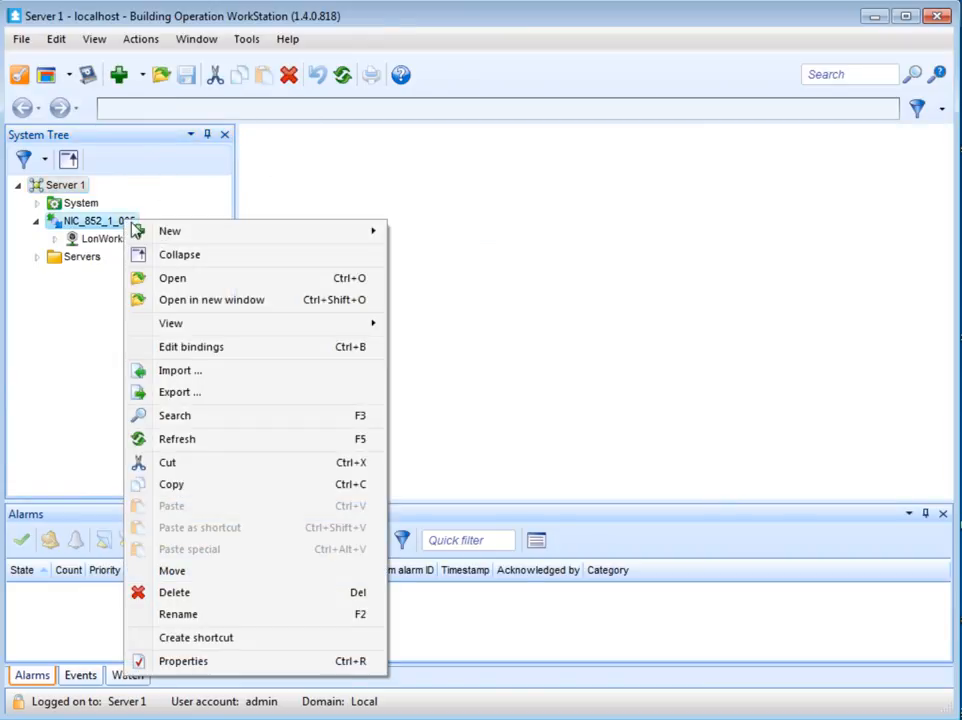
{"action": "left_click", "coordinate": [211, 596]}
{"action": "left_click", "coordinate": [623, 424]}
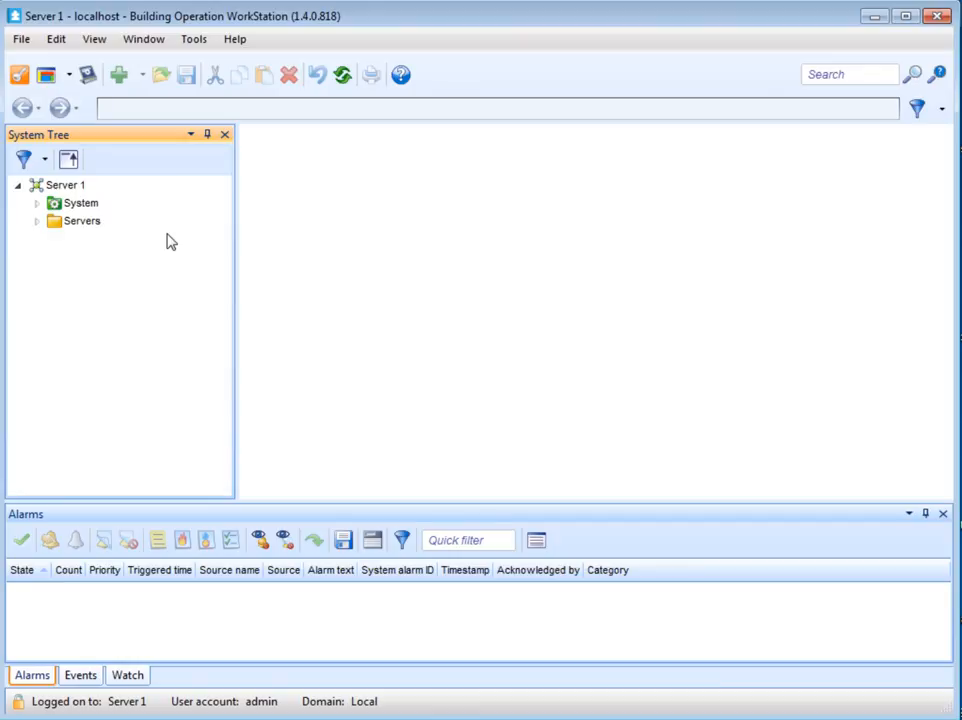
Step: Create a new LonWorks Interface with the default name under Server 1
{"action": "right_click", "coordinate": [72, 191]}
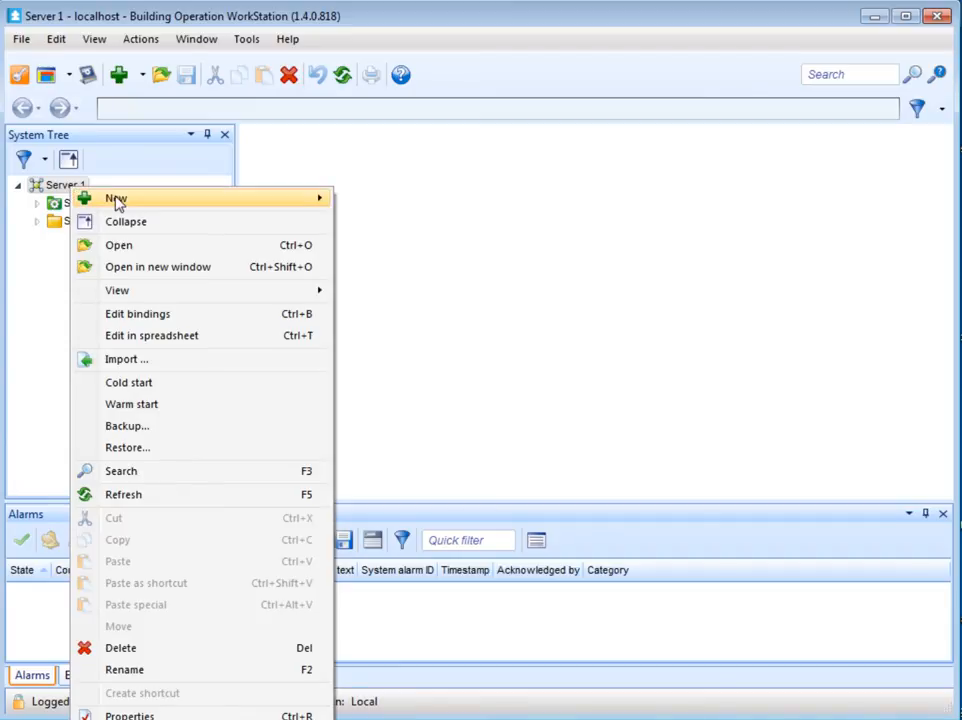
{"action": "mouse_move", "coordinate": [145, 200]}
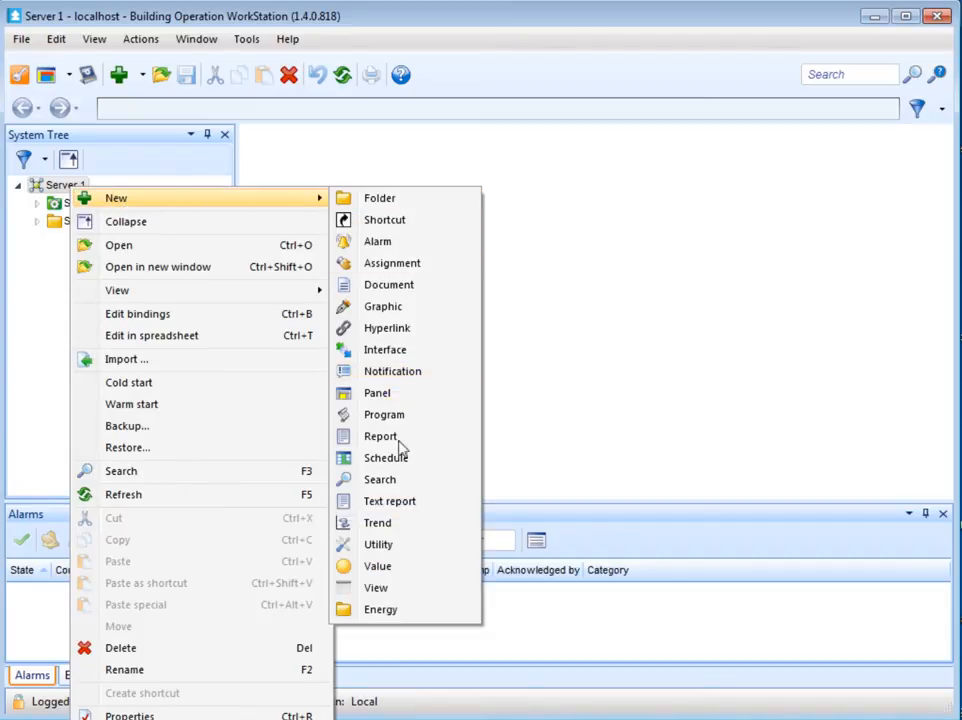
{"action": "left_click", "coordinate": [385, 350]}
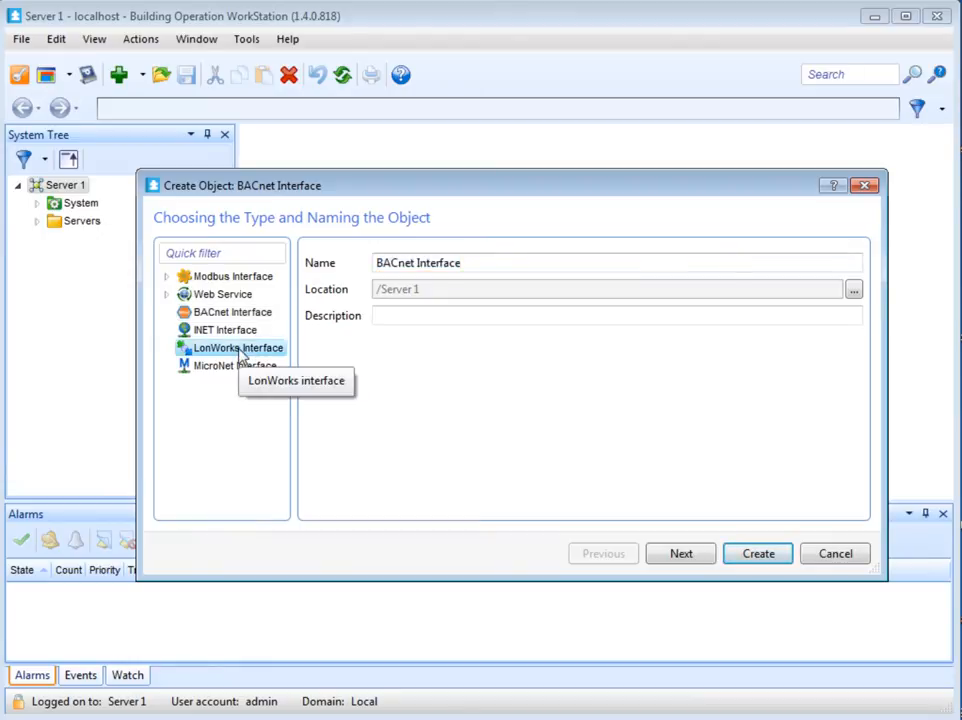
{"action": "left_click", "coordinate": [241, 348]}
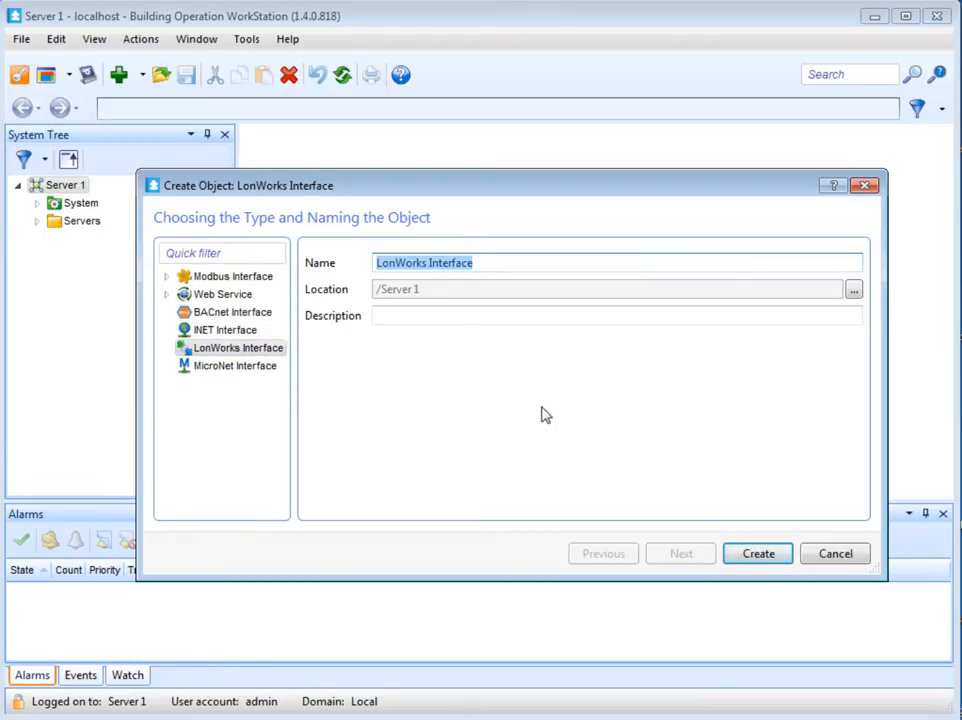
{"action": "left_click", "coordinate": [760, 566]}
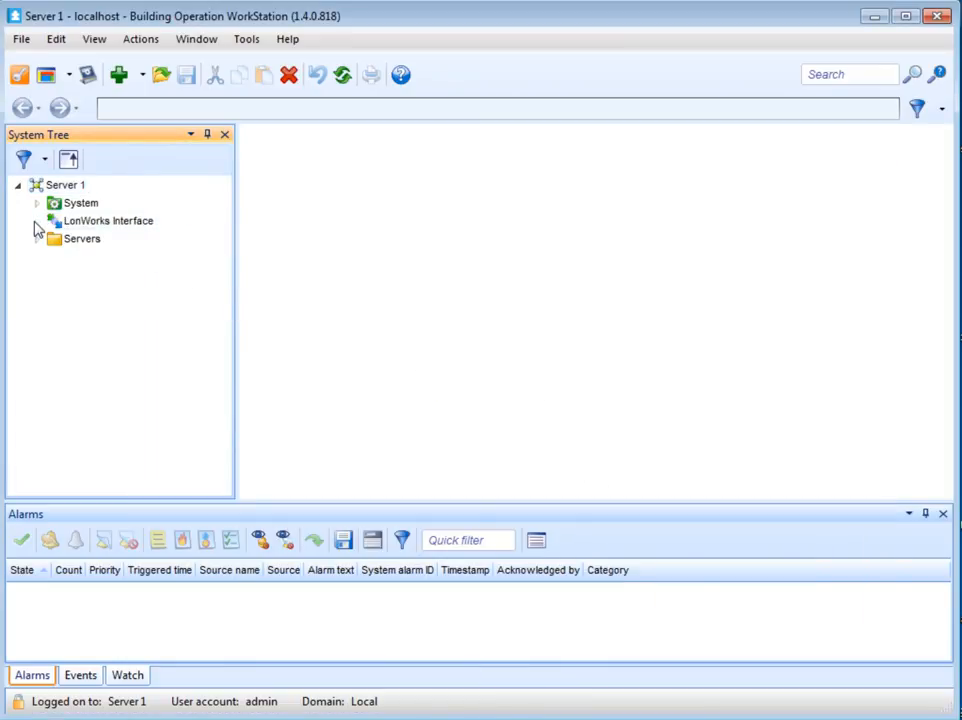
Step: Create a LonWorks Network with the default name under the new LonWorks Interface
{"action": "right_click", "coordinate": [87, 223]}
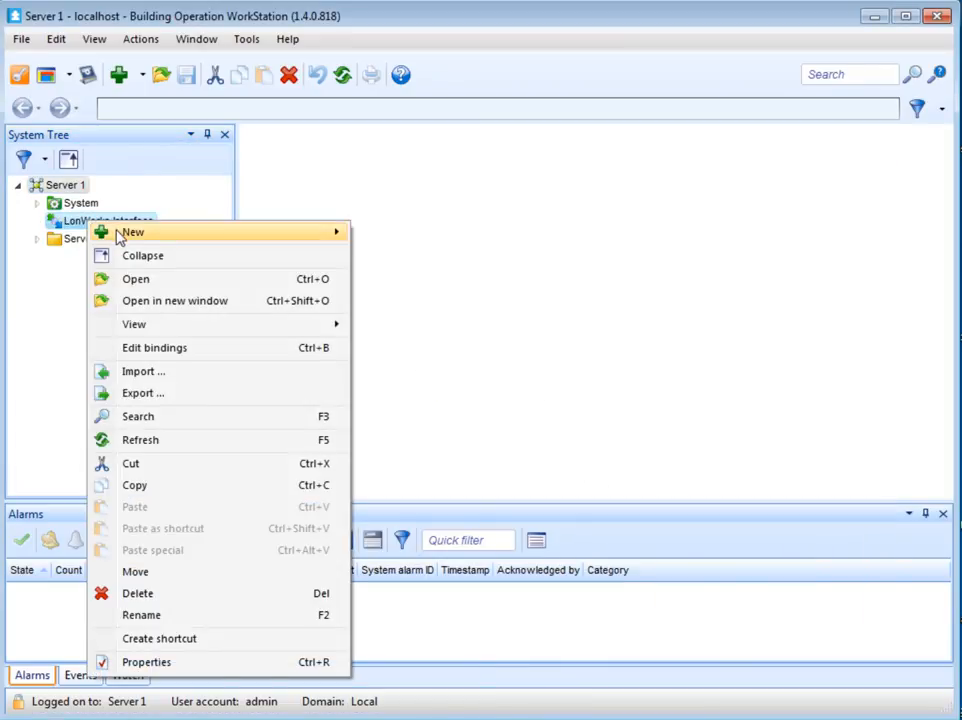
{"action": "mouse_move", "coordinate": [335, 237]}
{"action": "left_click", "coordinate": [382, 238]}
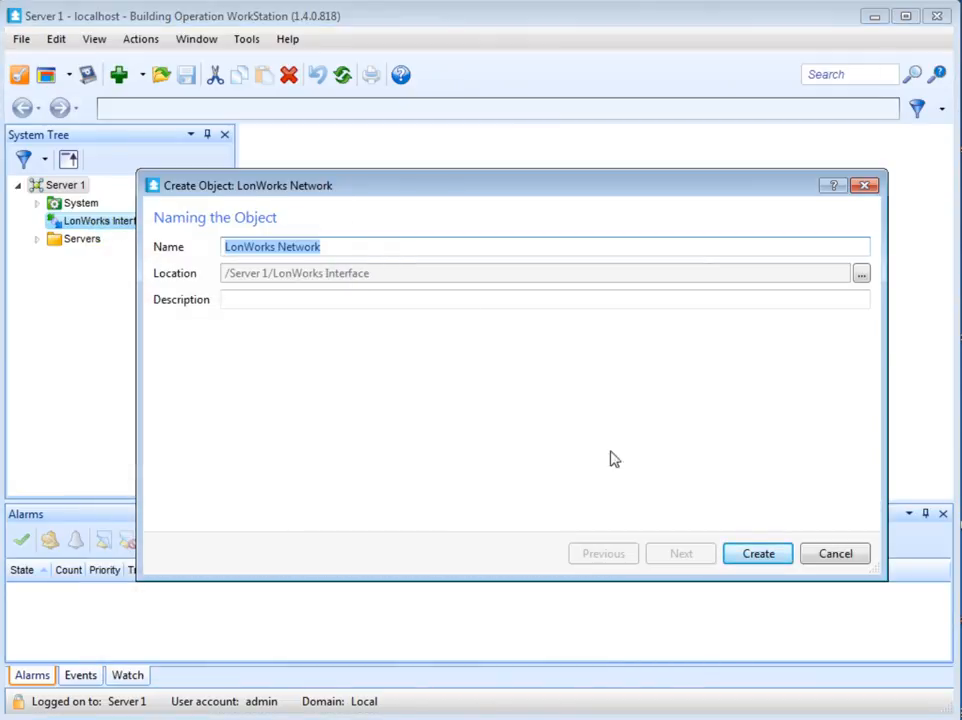
{"action": "left_click", "coordinate": [744, 558]}
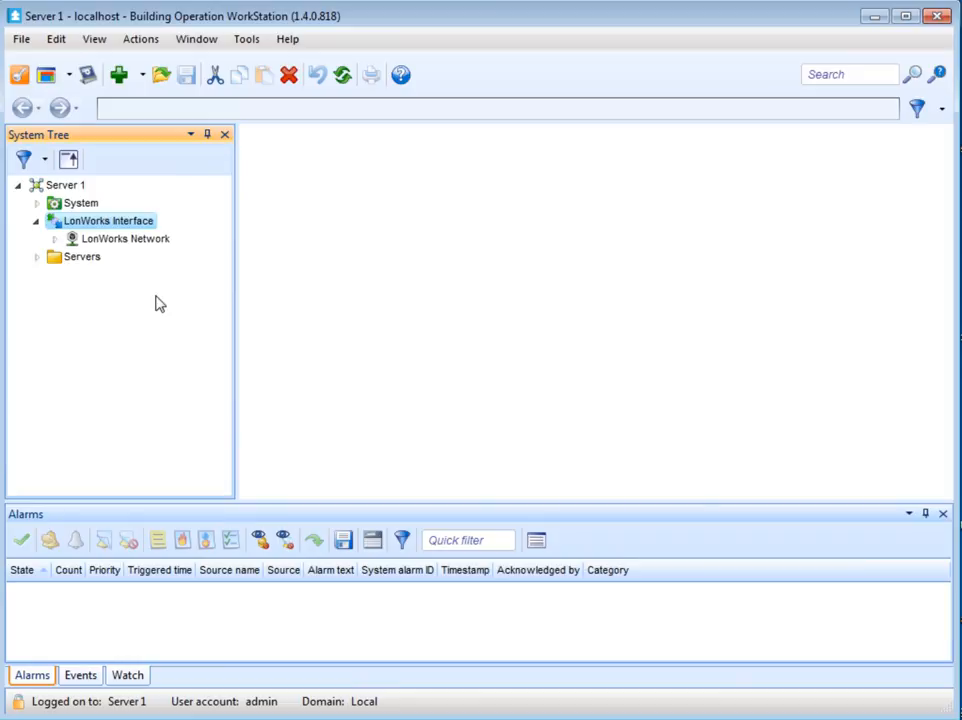
Step: Discover LonWorks devices on Server 1 and assign the NIC_852_1_005 interface to the LonWorks Interface
{"action": "left_click", "coordinate": [76, 187]}
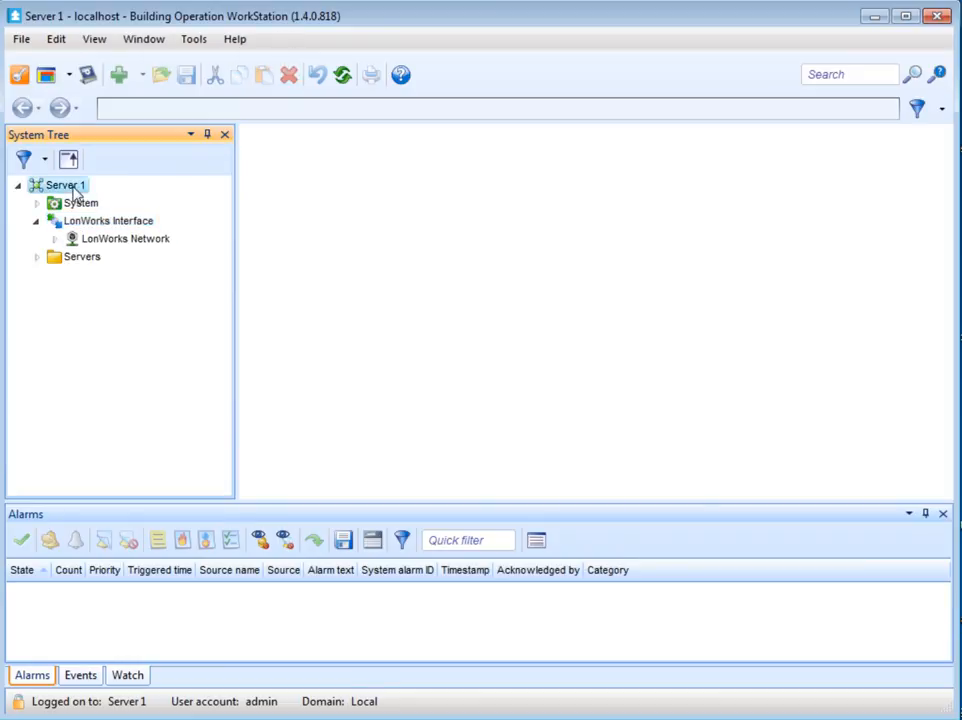
{"action": "left_click", "coordinate": [278, 259]}
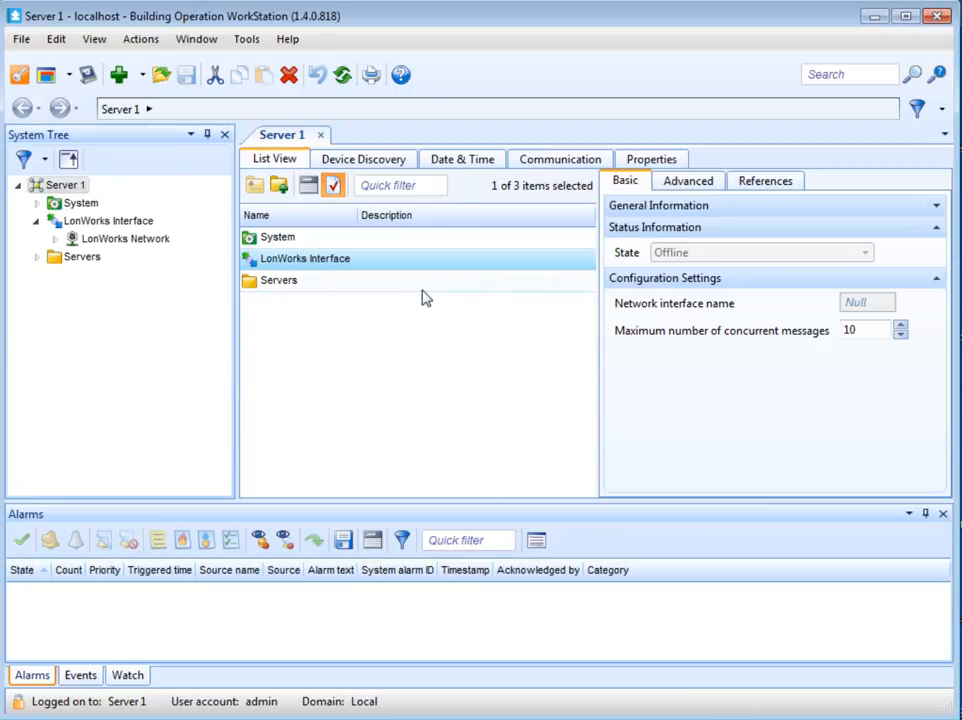
{"action": "left_click", "coordinate": [372, 161]}
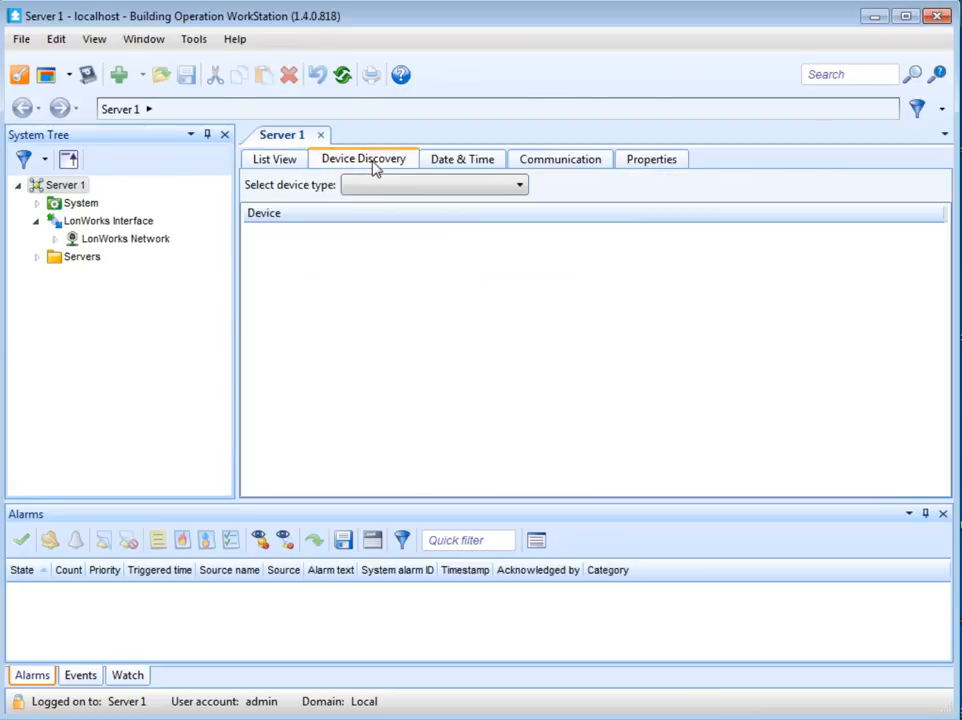
{"action": "left_click", "coordinate": [370, 185]}
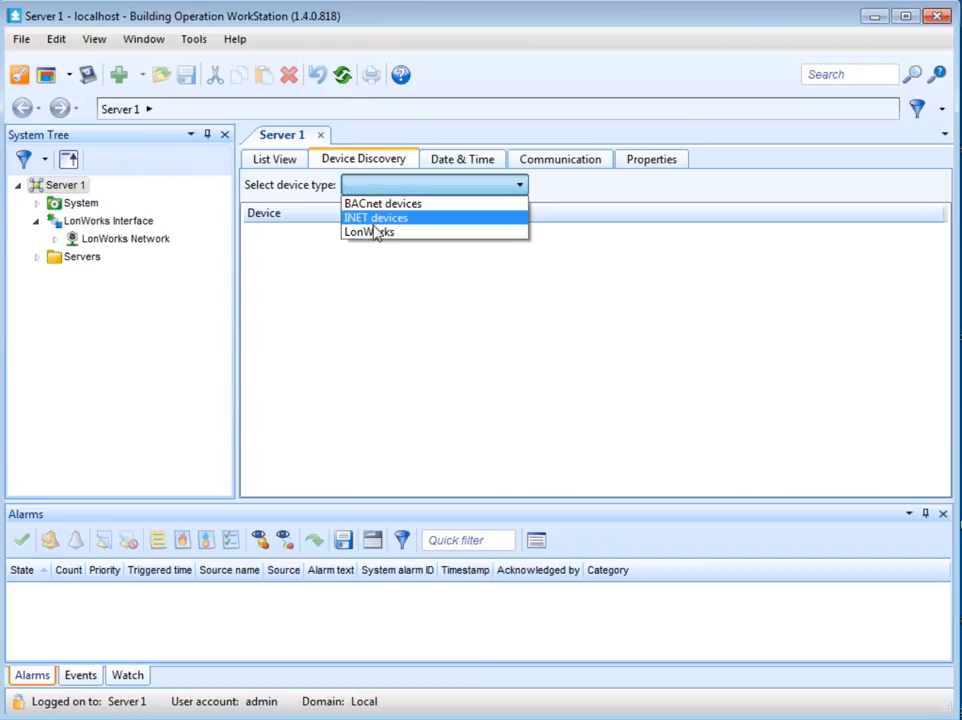
{"action": "left_click", "coordinate": [372, 233]}
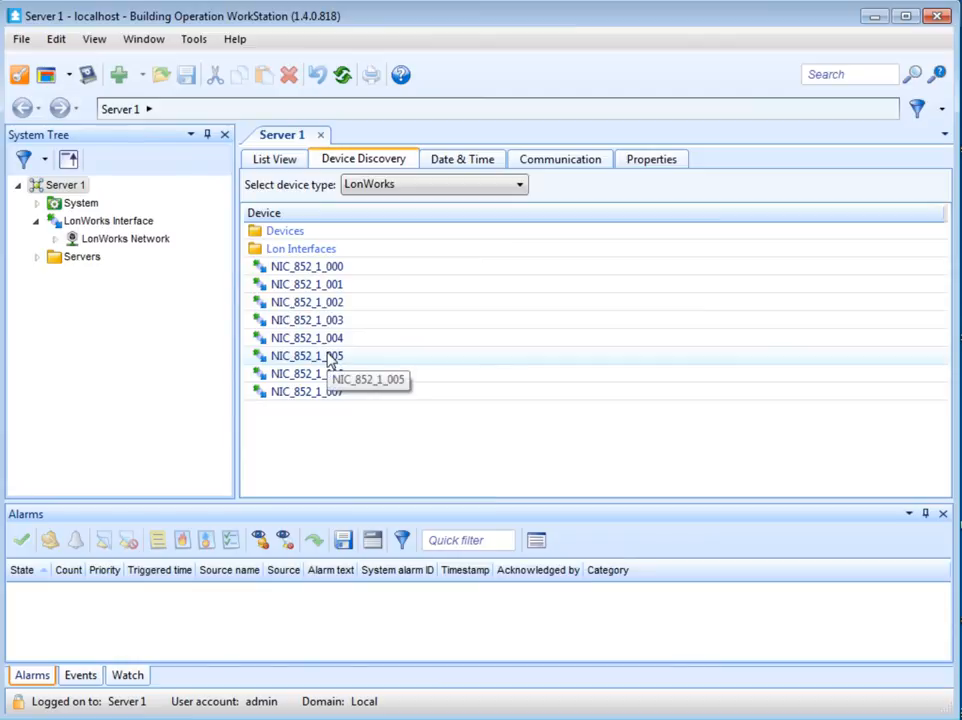
{"action": "left_click_drag", "start_coordinate": [330, 360], "coordinate": [137, 220]}
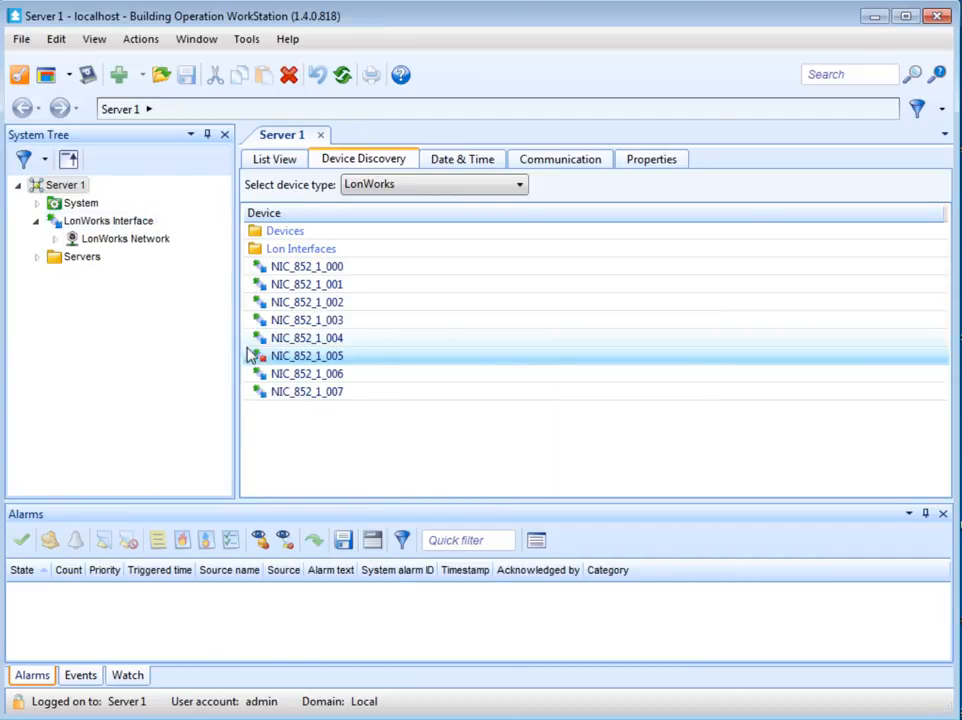
{"action": "left_click", "coordinate": [257, 360]}
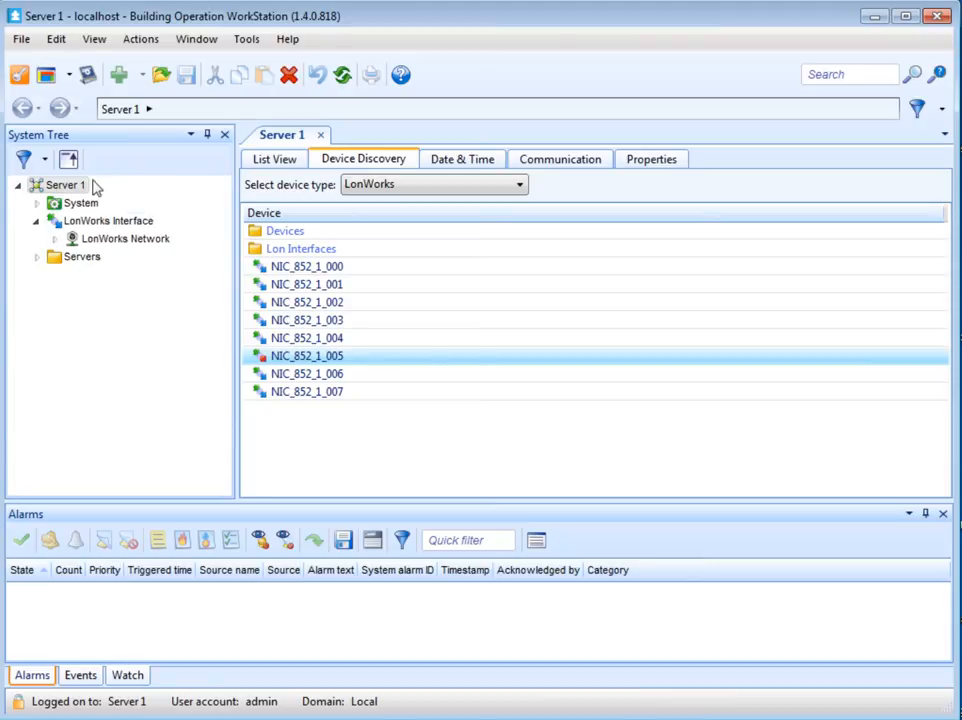
Step: Select the LonWorks Interface in the list view to inspect its status and configuration settings
{"action": "left_click", "coordinate": [266, 160]}
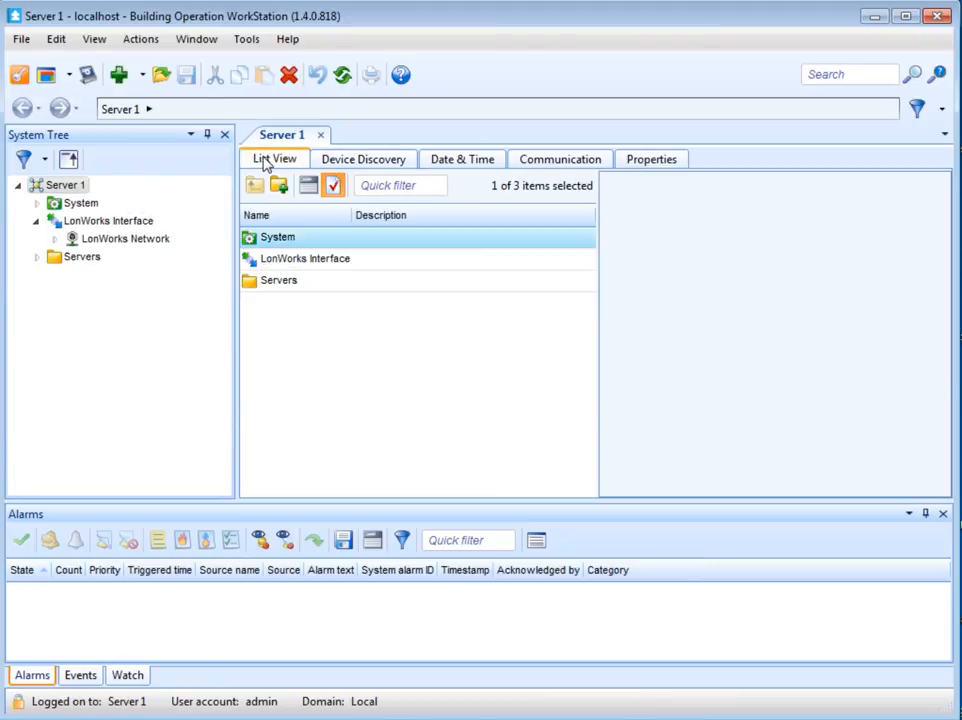
{"action": "left_click", "coordinate": [270, 265]}
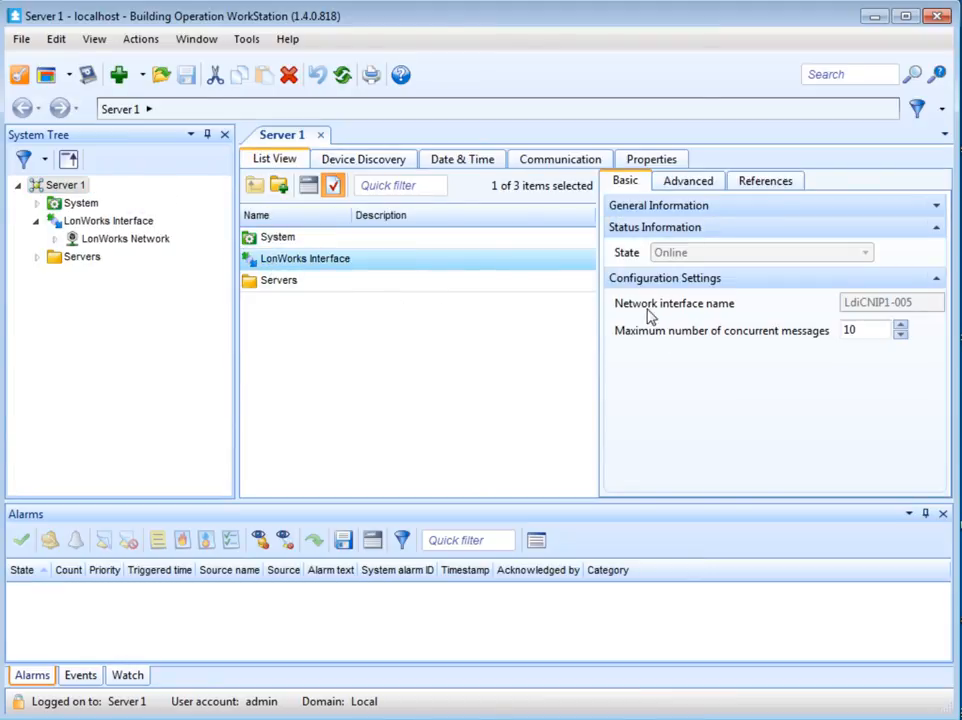